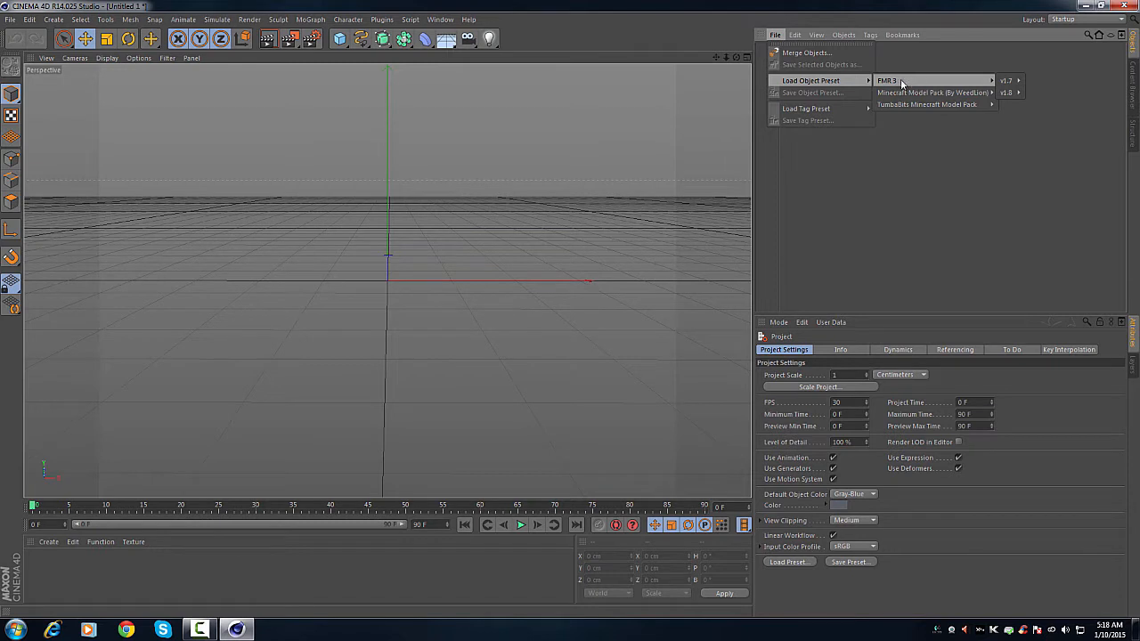
Step: Load the FMR 3 object preset v1.7 "1.7 Smooth" into the empty scene
{"action": "mouse_move", "coordinate": [1010, 83]}
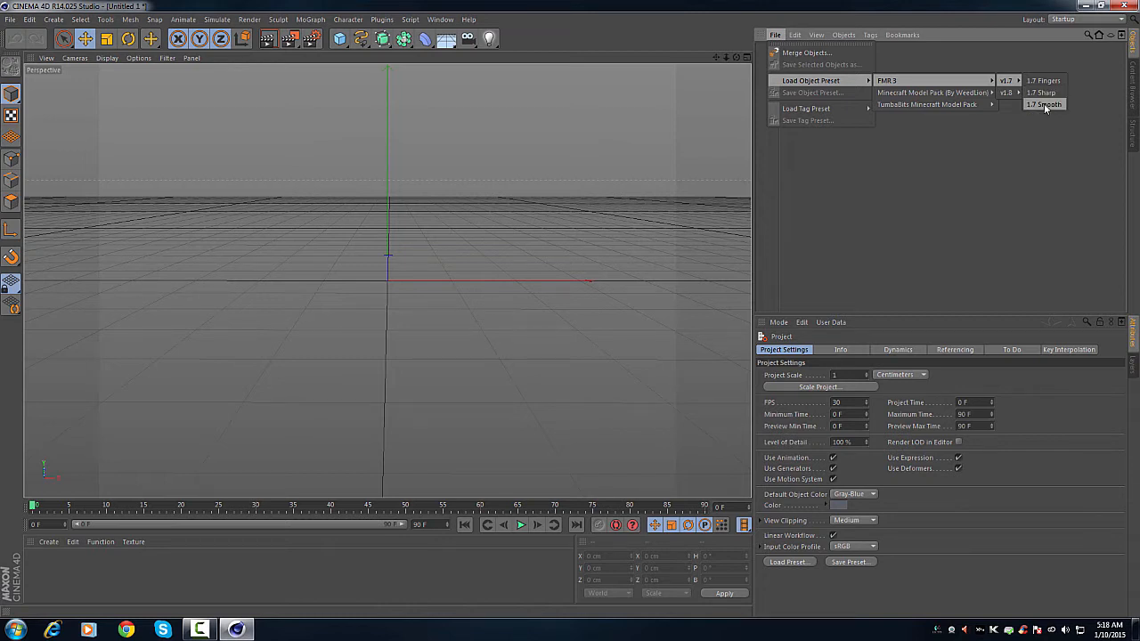
{"action": "left_click", "coordinate": [1043, 104]}
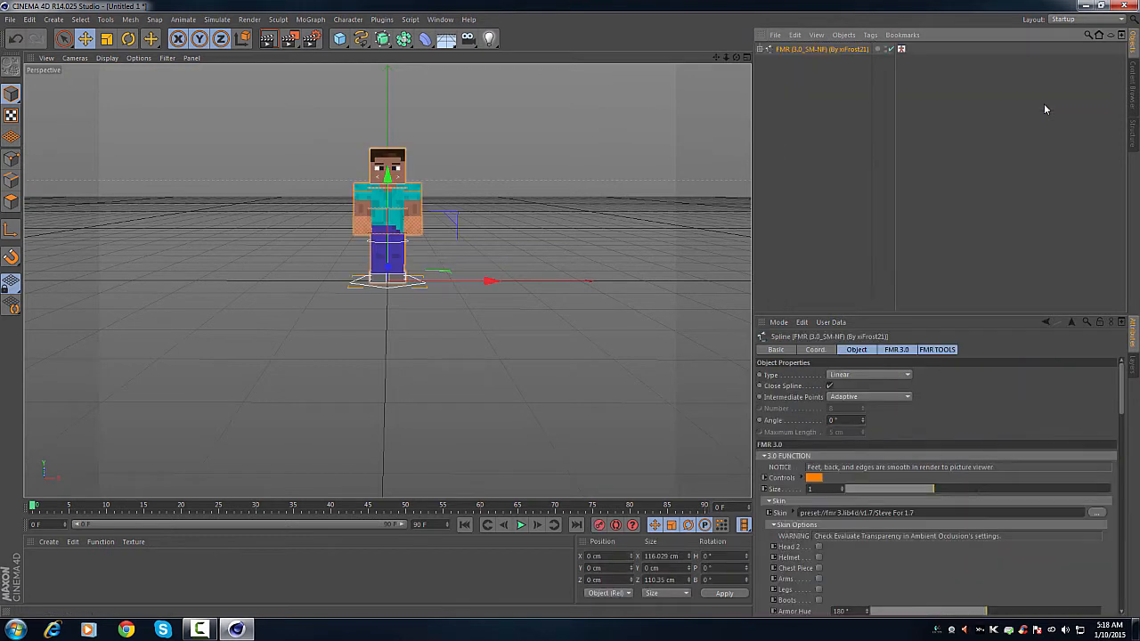
{"action": "left_click", "coordinate": [471, 183]}
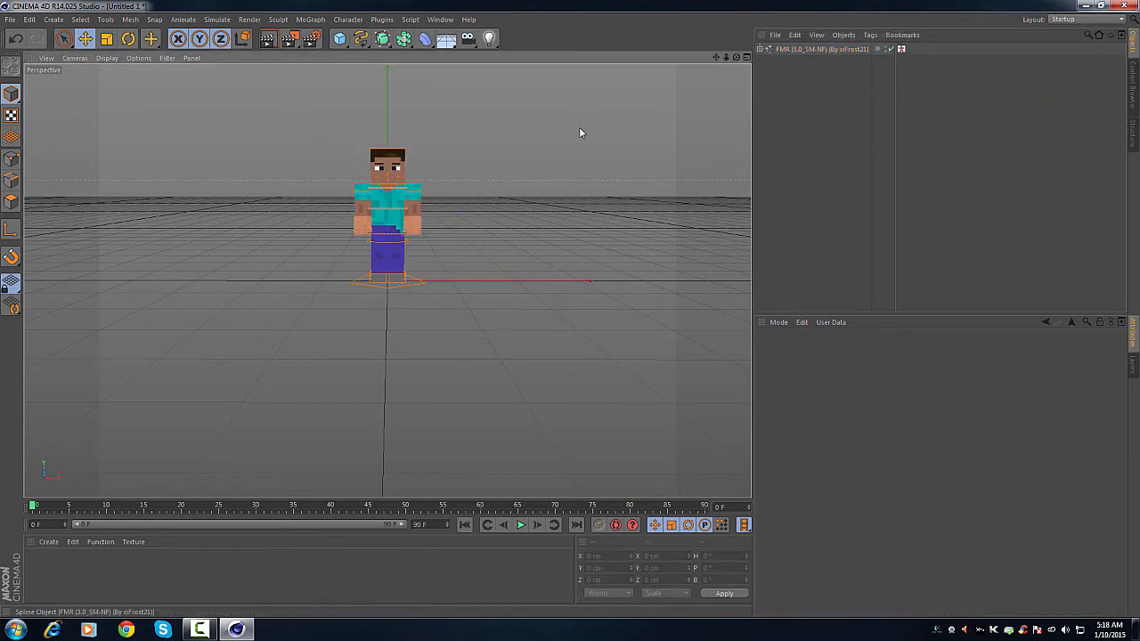
Step: Replace the rig's skin with cool_boy_white_with_sunglasses_original.png from the Downloads folder, copying the image to the project location
{"action": "left_click", "coordinate": [823, 49]}
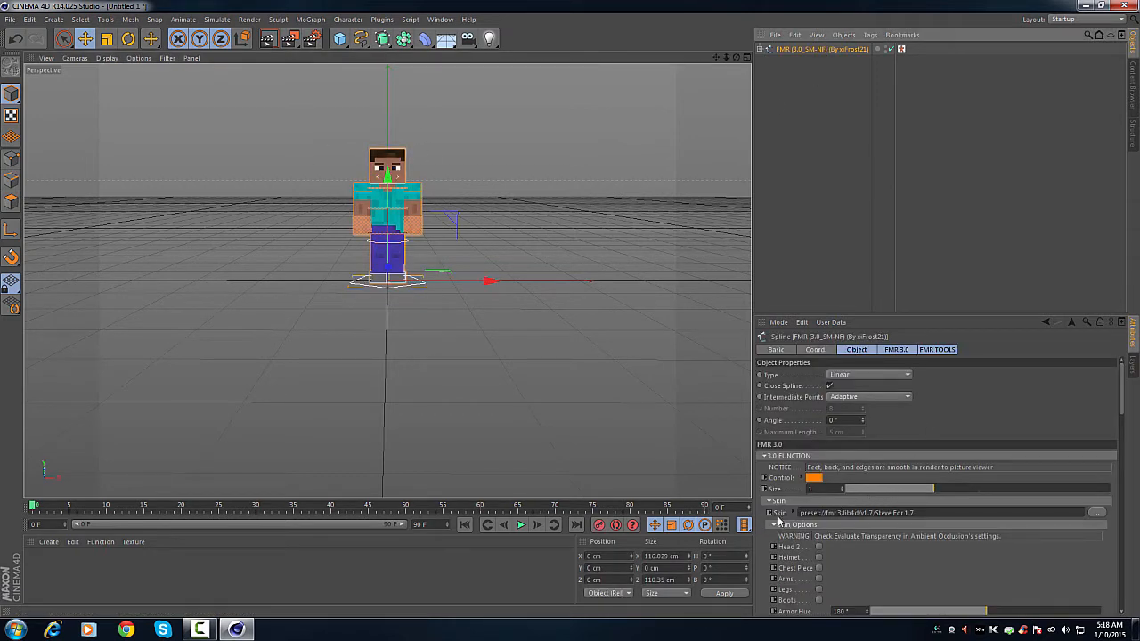
{"action": "left_click", "coordinate": [1092, 515]}
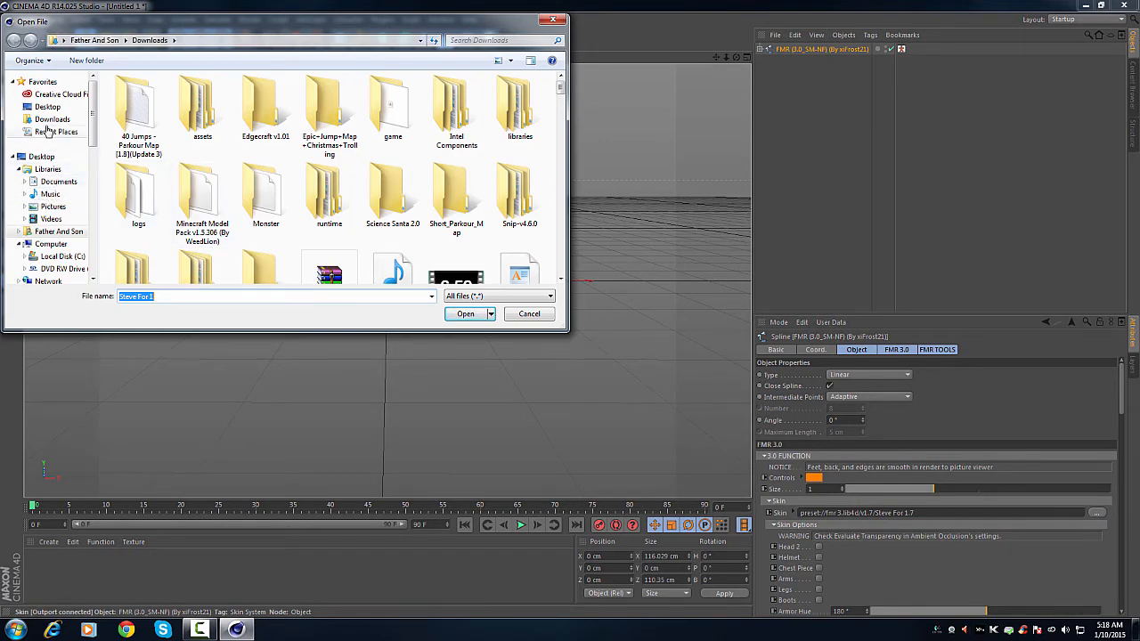
{"action": "left_click", "coordinate": [51, 119]}
{"action": "left_click_drag", "start_coordinate": [560, 92], "coordinate": [562, 132]}
{"action": "left_click", "coordinate": [266, 173]}
{"action": "left_click", "coordinate": [486, 314]}
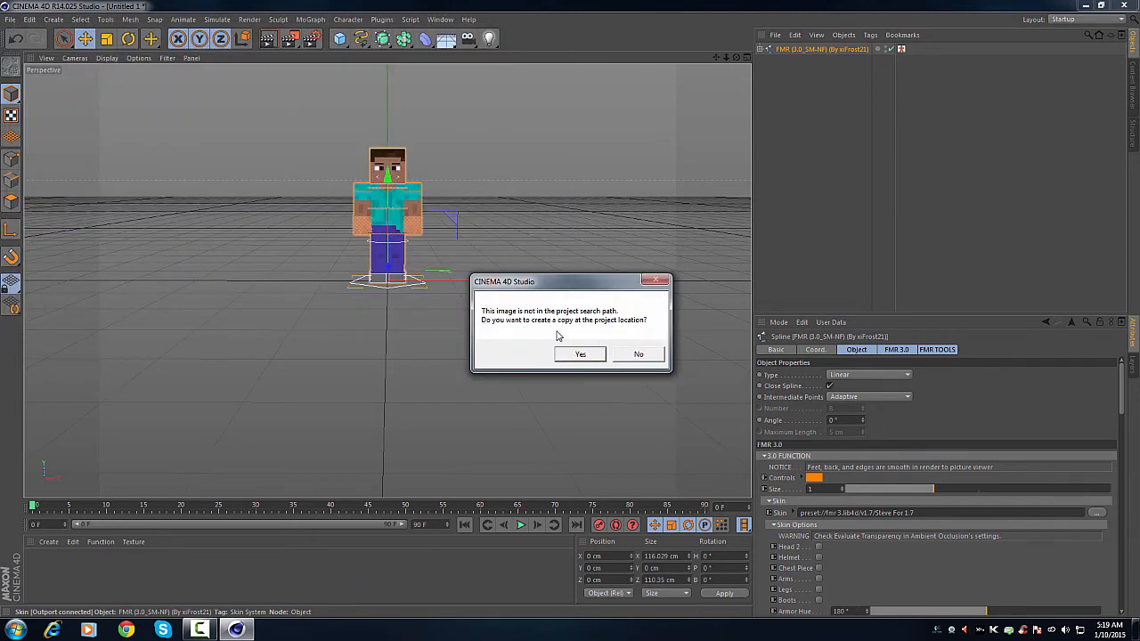
{"action": "left_click", "coordinate": [587, 354]}
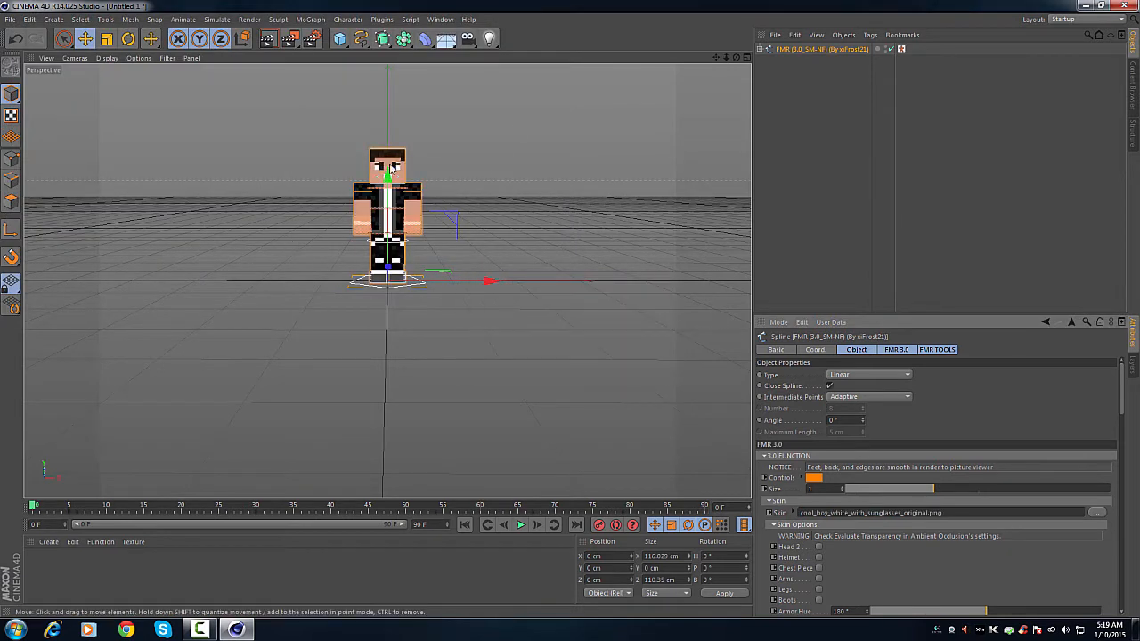
Step: Set the character's right eyebrow height to 60%
{"action": "scroll", "coordinate": [385, 177], "scroll_direction": "up", "scroll_amount": 7}
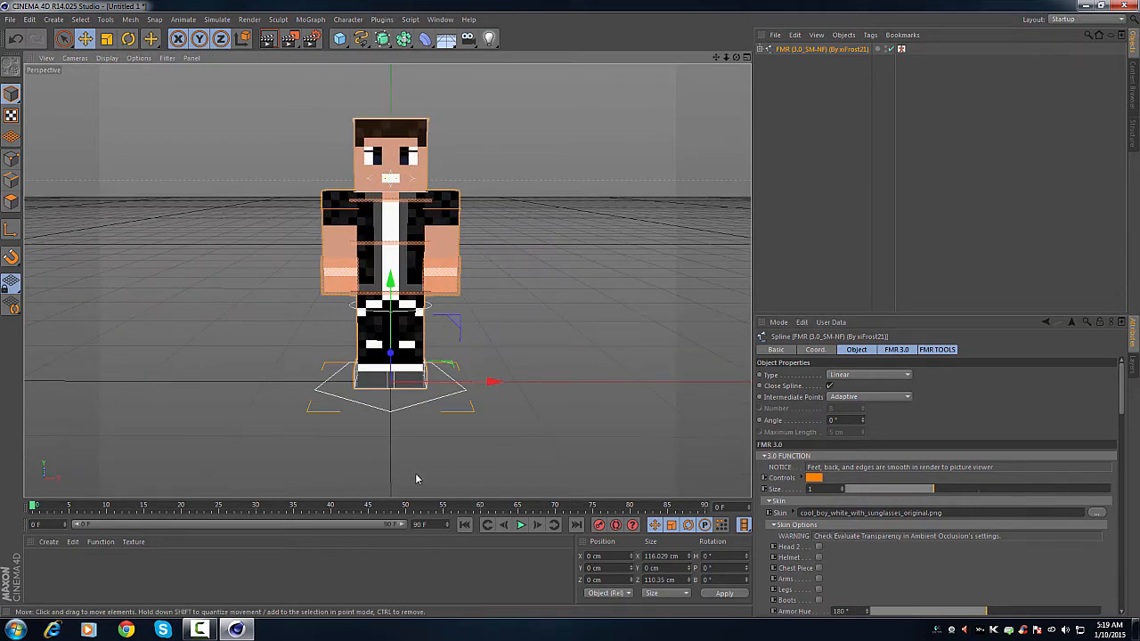
{"action": "scroll", "coordinate": [381, 167], "scroll_direction": "up", "scroll_amount": 8}
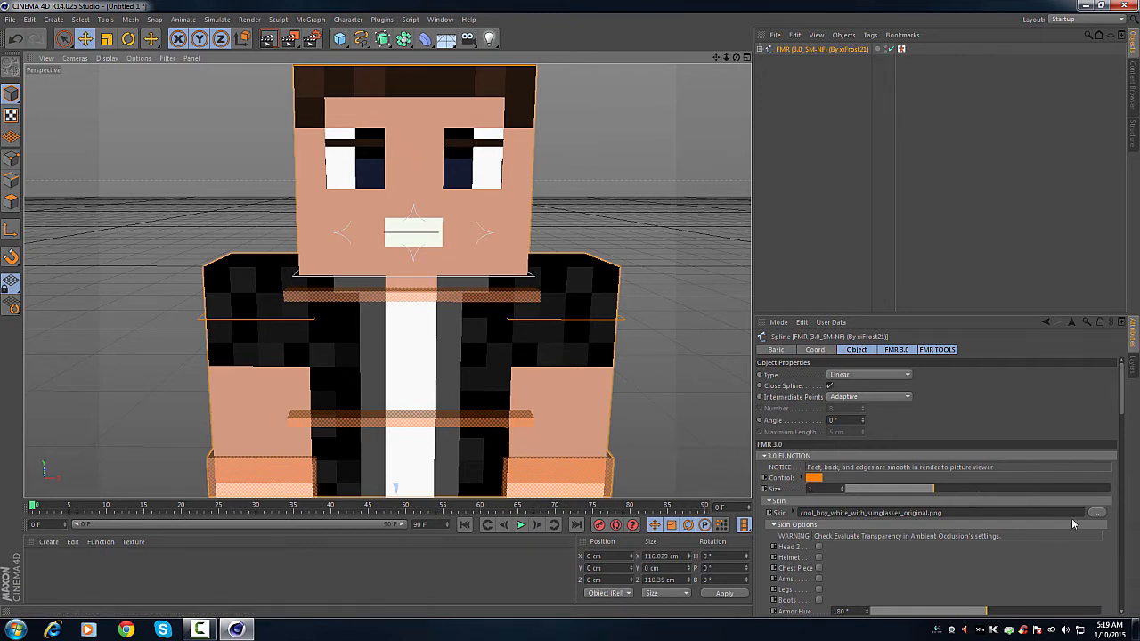
{"action": "left_click_drag", "start_coordinate": [1124, 388], "coordinate": [1110, 560]}
{"action": "scroll", "coordinate": [1110, 559], "scroll_direction": "down", "scroll_amount": 2}
{"action": "scroll", "coordinate": [1110, 559], "scroll_direction": "up", "scroll_amount": 1}
{"action": "left_click_drag", "start_coordinate": [919, 451], "coordinate": [1005, 451]}
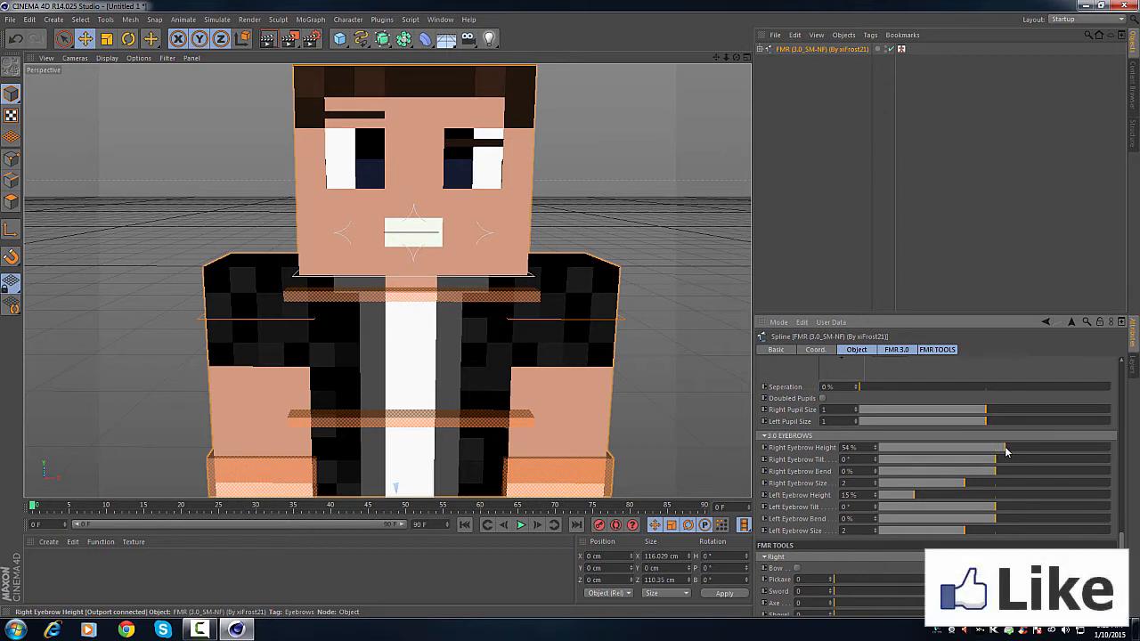
{"action": "type", "text": "63"}
{"action": "key", "text": "Return"}
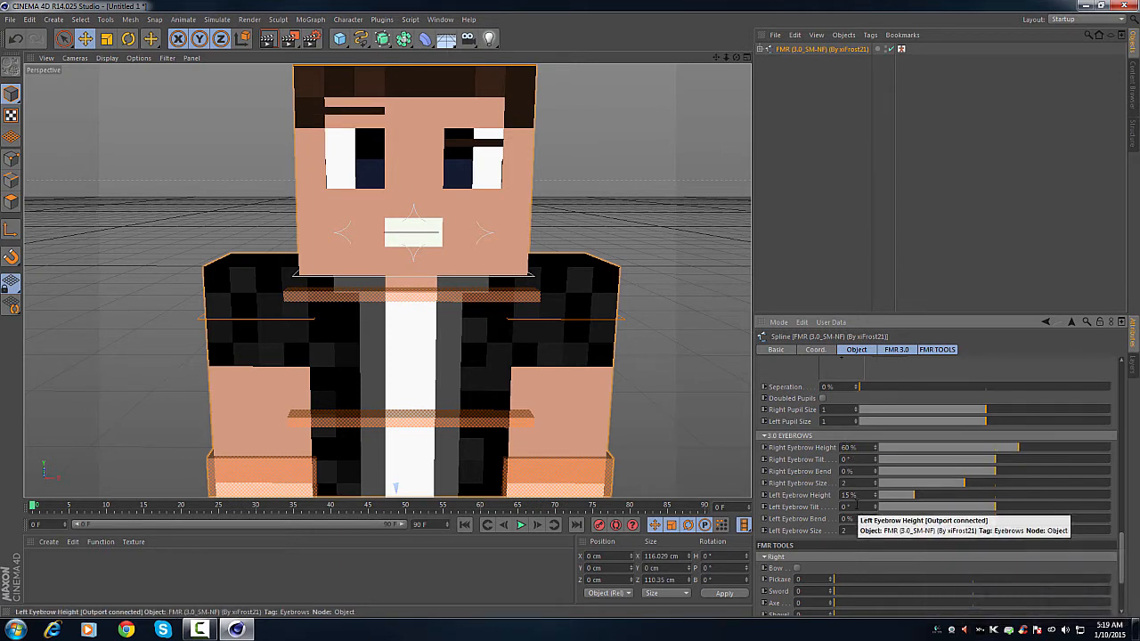
Step: Set the left eyebrow height to 60% and the bend of both eyebrows to 100%
{"action": "double_click", "coordinate": [847, 495]}
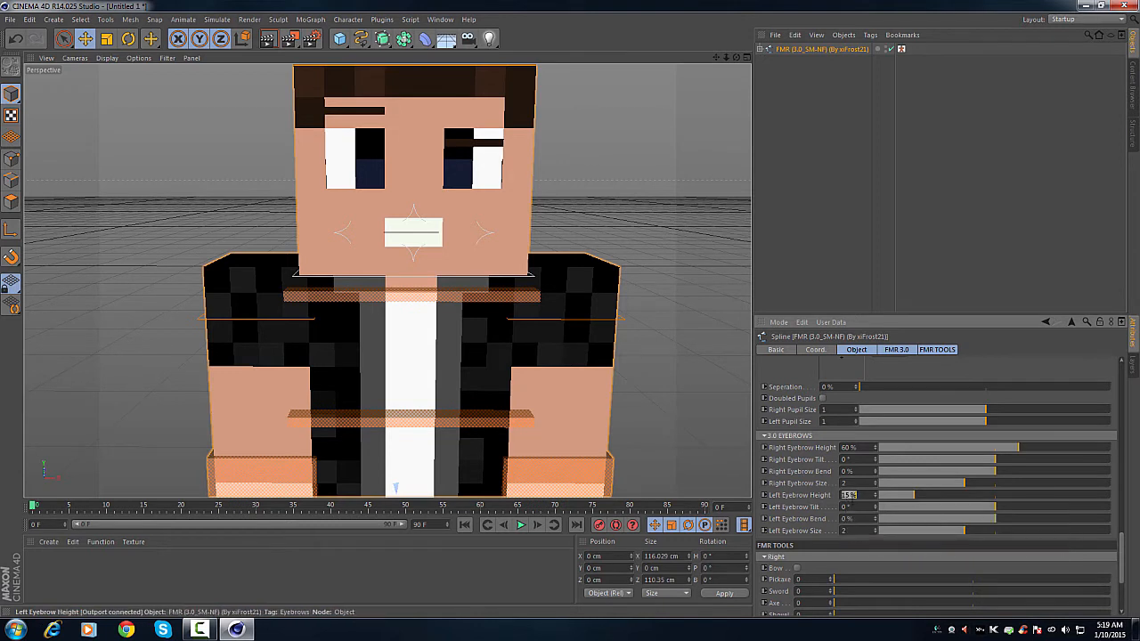
{"action": "type", "text": "60"}
{"action": "key", "text": "Return"}
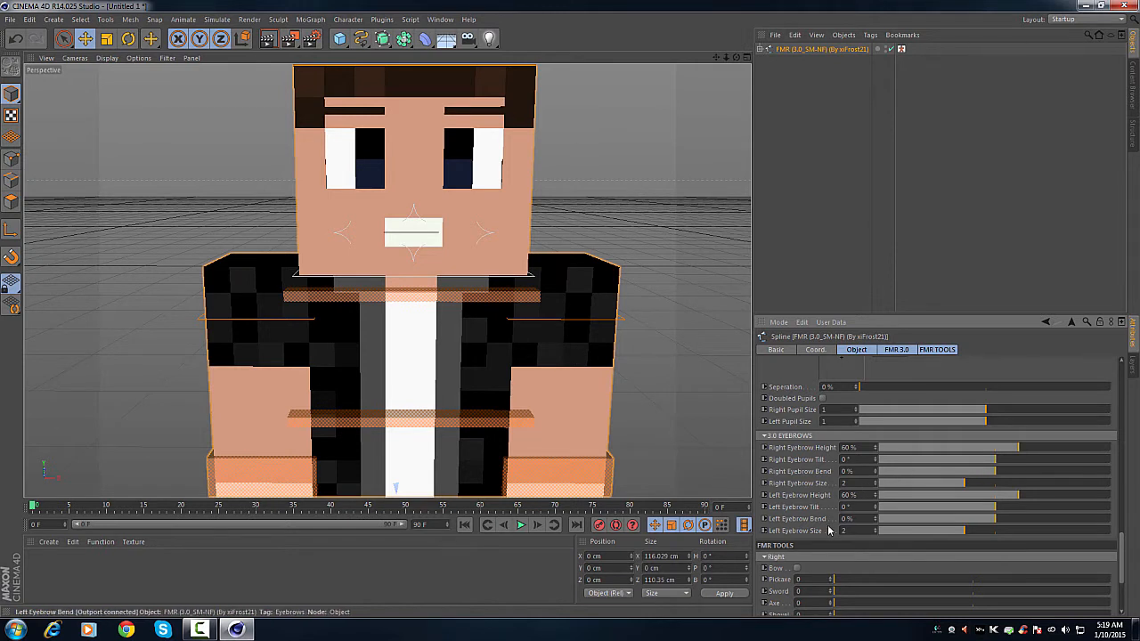
{"action": "left_click_drag", "start_coordinate": [1000, 520], "coordinate": [1111, 520]}
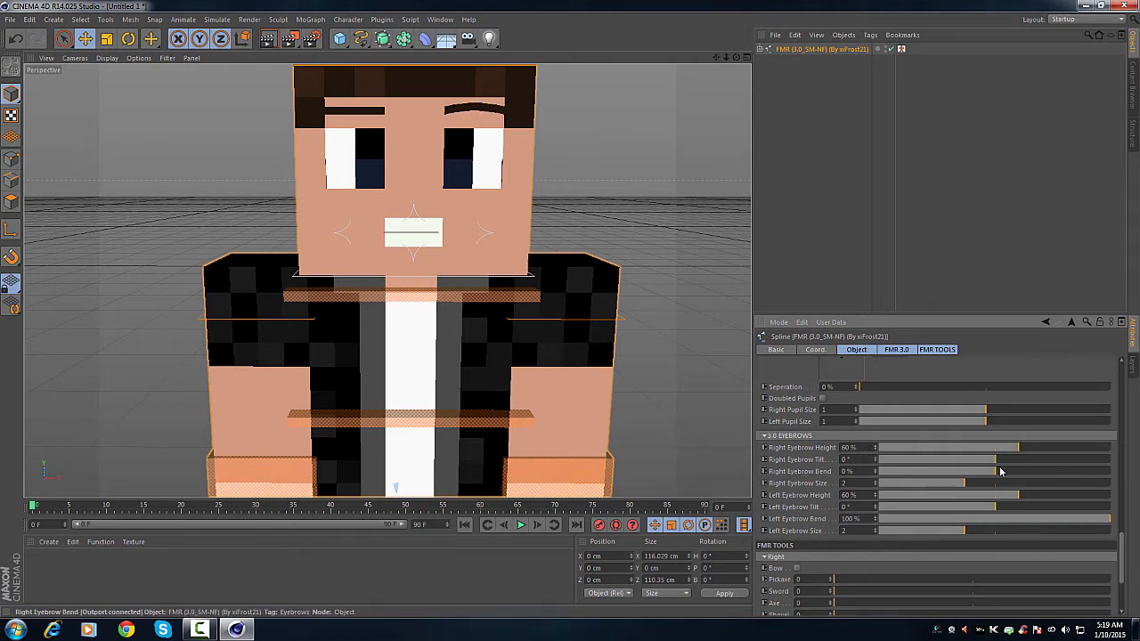
{"action": "left_click_drag", "start_coordinate": [996, 476], "coordinate": [1111, 473]}
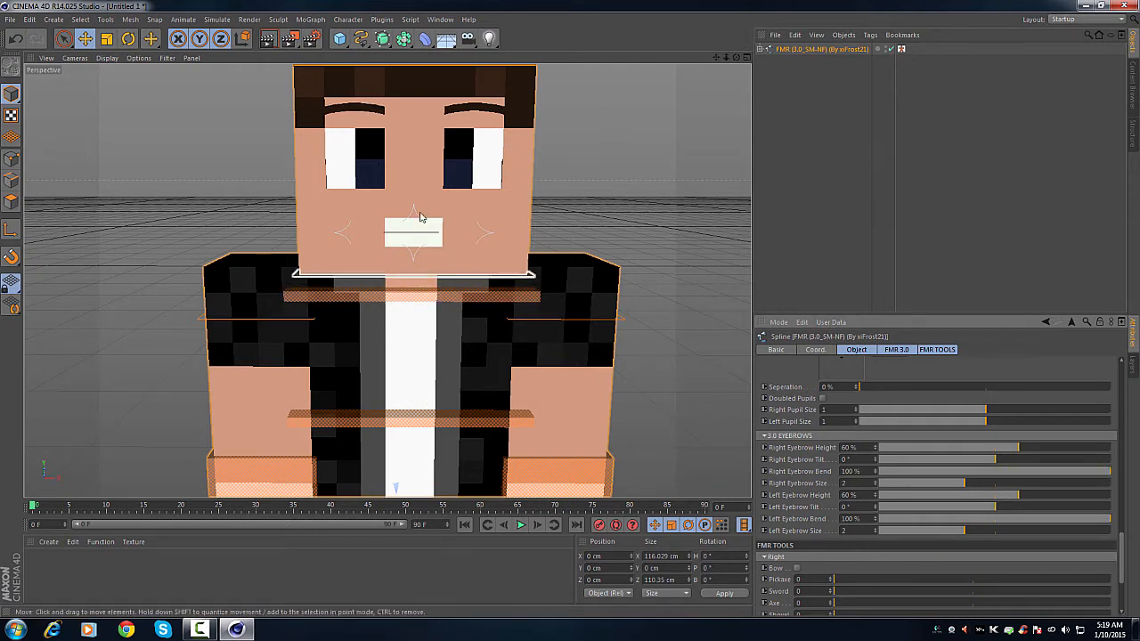
Step: Open the mouth to about X -0.09, Y 0.25, with top teeth at about 35% and bottom teeth at about 36%
{"action": "left_click_drag", "start_coordinate": [1122, 554], "coordinate": [1079, 469]}
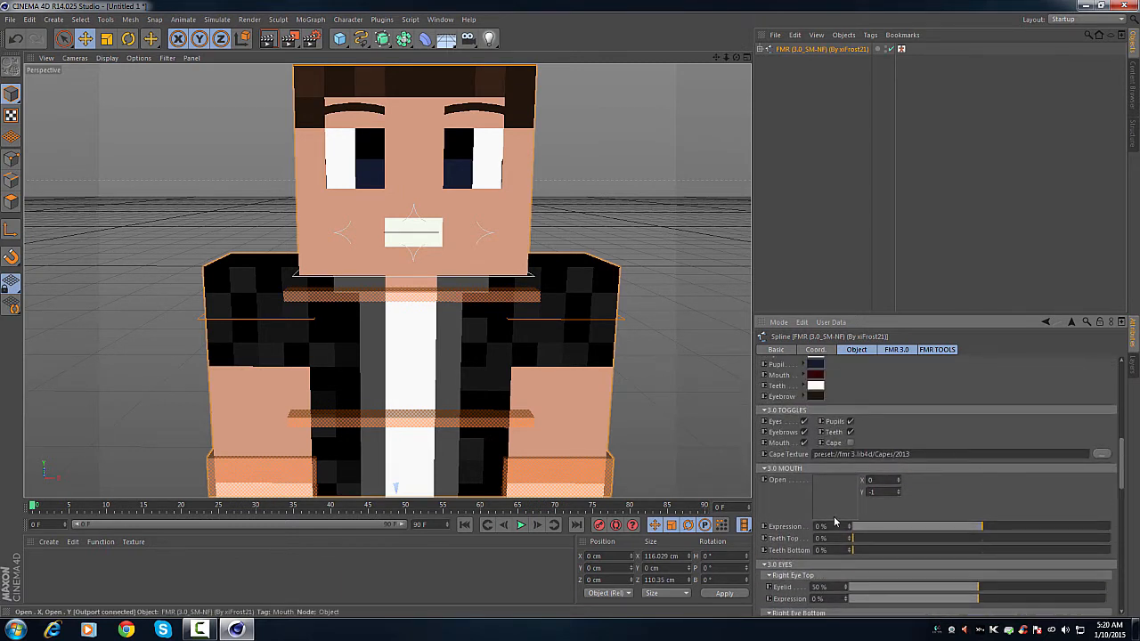
{"action": "left_click_drag", "start_coordinate": [835, 516], "coordinate": [832, 491]}
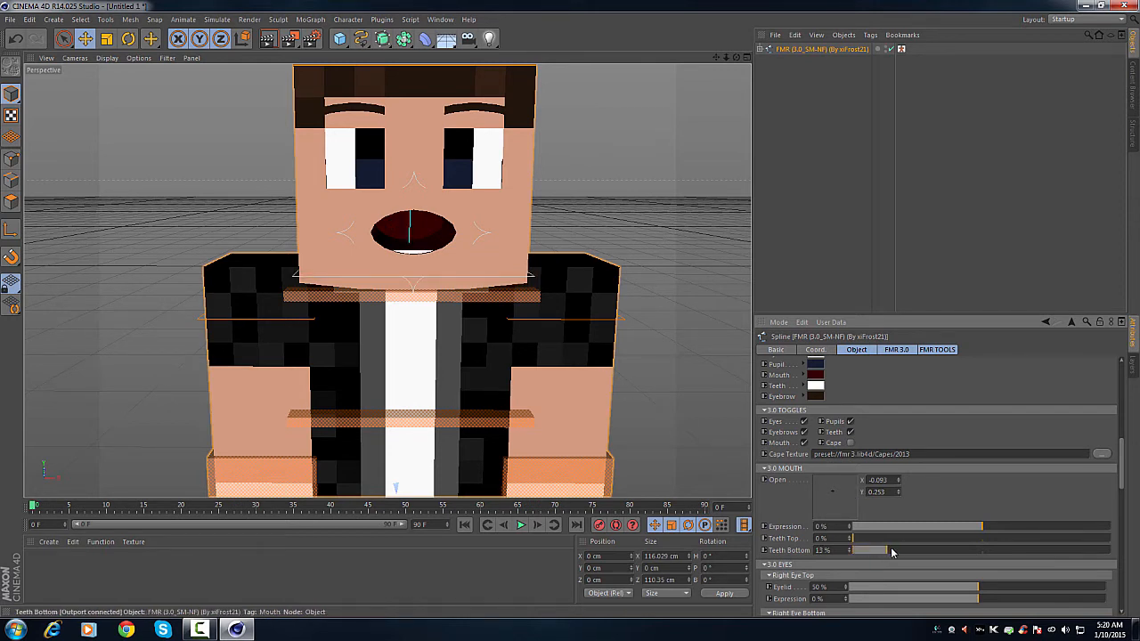
{"action": "mouse_move", "coordinate": [926, 554]}
{"action": "left_mouse_down"}
{"action": "mouse_move", "coordinate": [860, 561]}
{"action": "mouse_move", "coordinate": [945, 561]}
{"action": "left_mouse_up"}
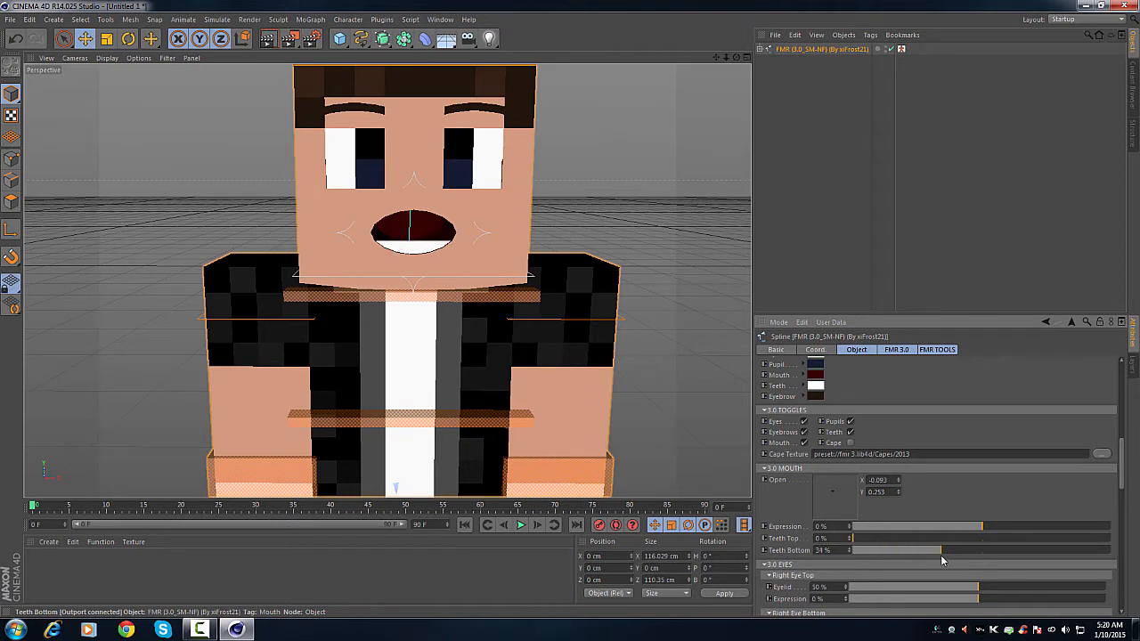
{"action": "left_click_drag", "start_coordinate": [881, 539], "coordinate": [941, 542]}
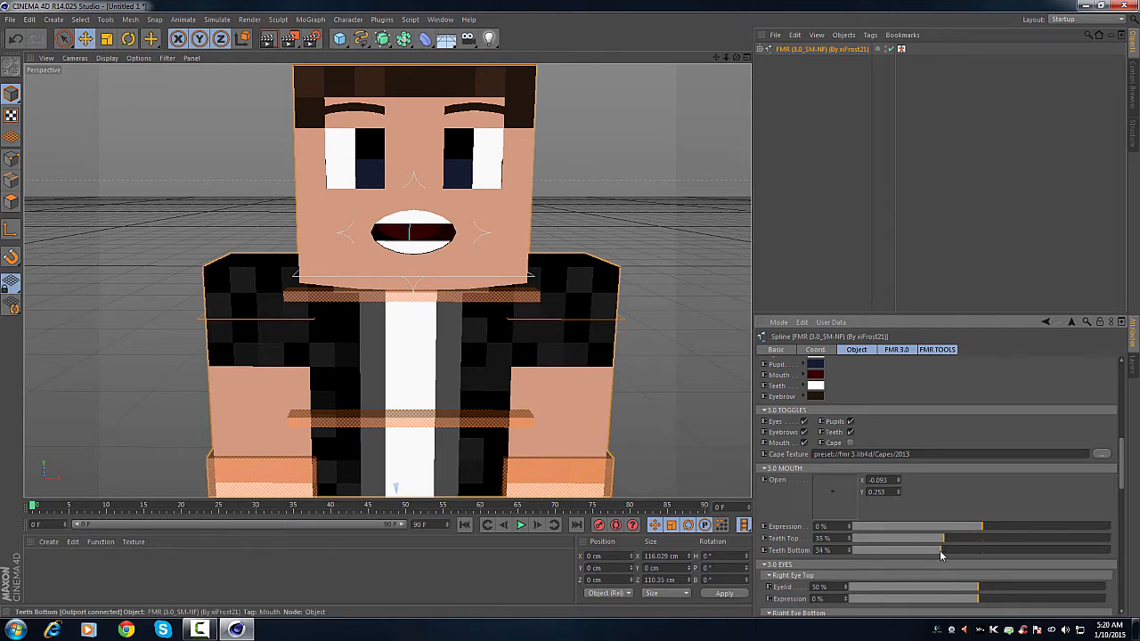
{"action": "left_click", "coordinate": [944, 551]}
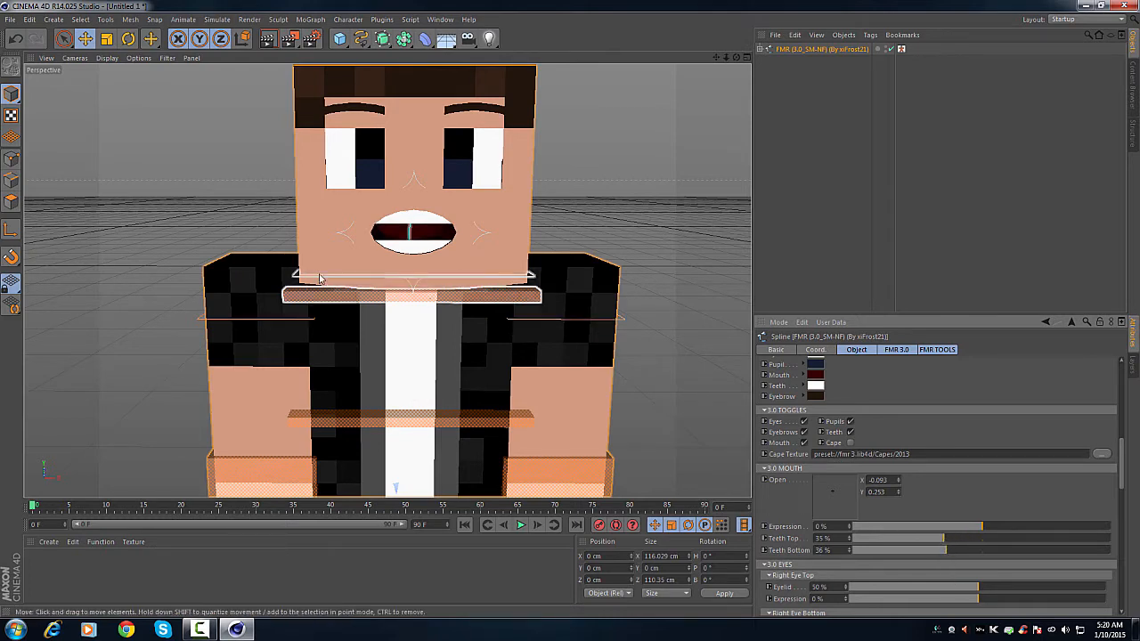
Step: Move the character's left hand goal to about X 4.5, Y 12.9, Z -22.7 cm, bending the arm forward
{"action": "scroll", "coordinate": [343, 267], "scroll_direction": "up", "scroll_amount": 4}
{"action": "scroll", "coordinate": [432, 282], "scroll_direction": "down", "scroll_amount": 4}
{"action": "scroll", "coordinate": [437, 285], "scroll_direction": "down", "scroll_amount": 4}
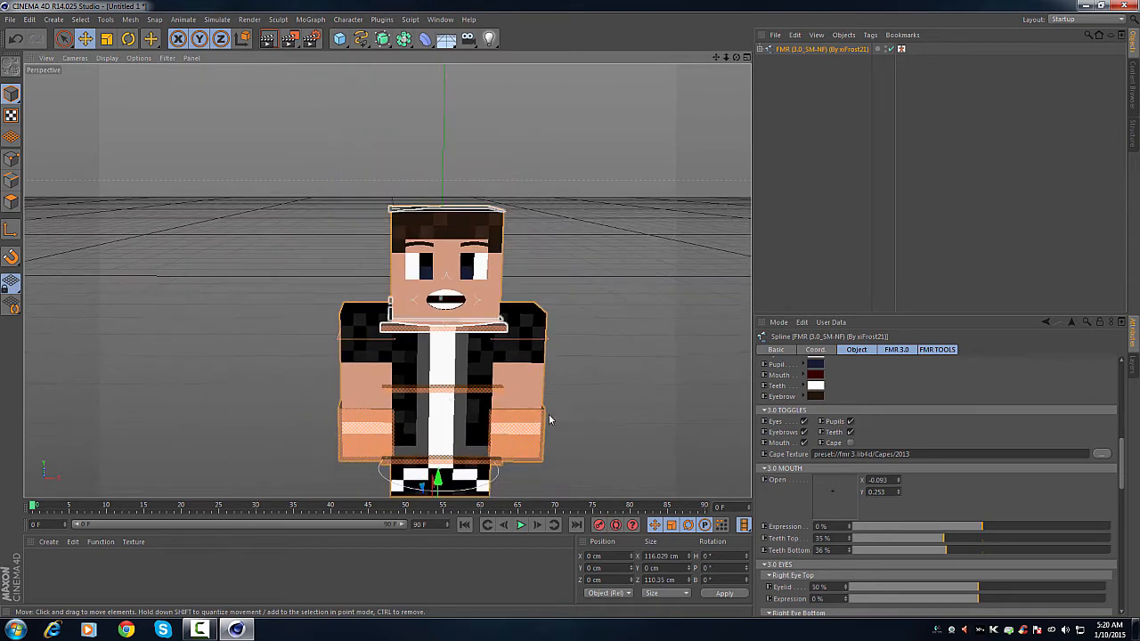
{"action": "scroll", "coordinate": [527, 409], "scroll_direction": "up", "scroll_amount": 3}
{"action": "scroll", "coordinate": [374, 405], "scroll_direction": "down", "scroll_amount": 3}
{"action": "scroll", "coordinate": [378, 401], "scroll_direction": "up", "scroll_amount": 1}
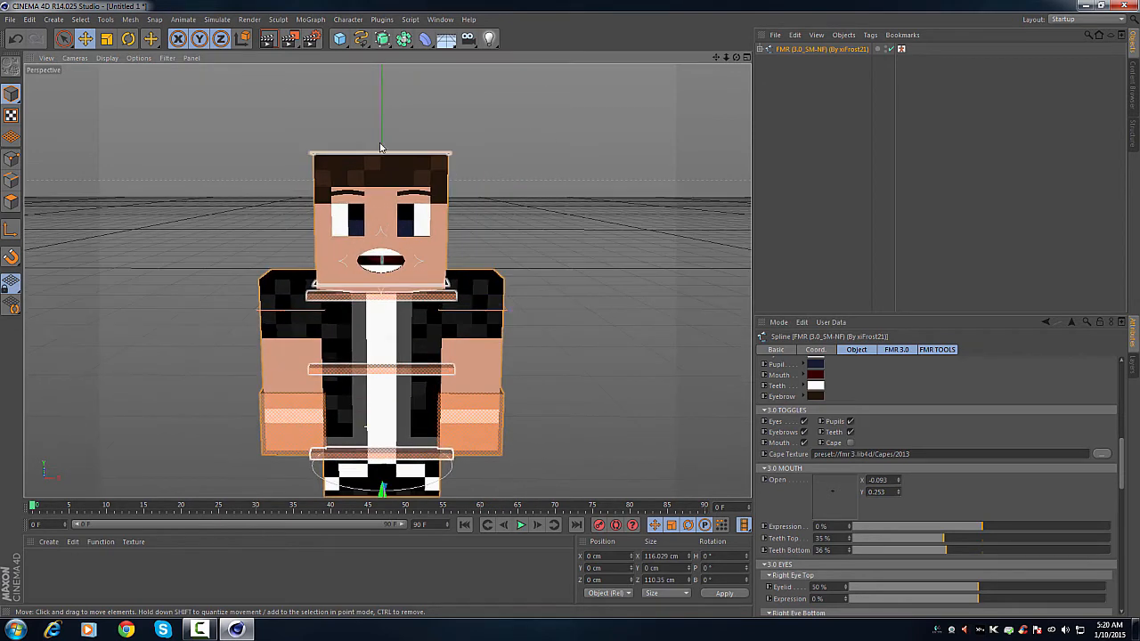
{"action": "scroll", "coordinate": [392, 356], "scroll_direction": "down", "scroll_amount": 3}
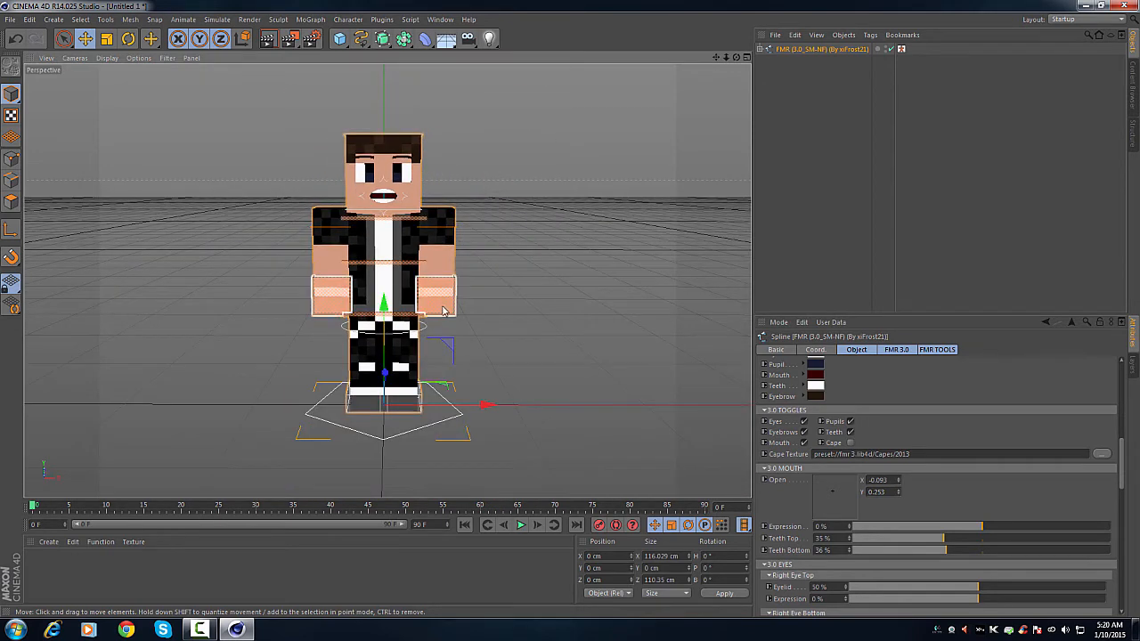
{"action": "left_click", "coordinate": [445, 304]}
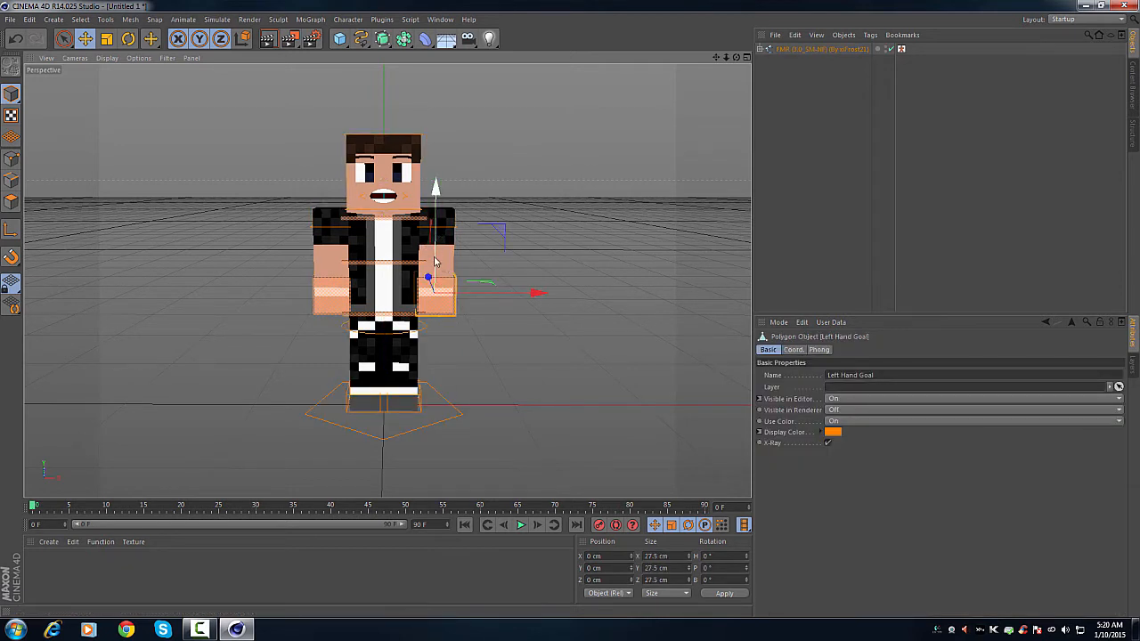
{"action": "mouse_move", "coordinate": [473, 293]}
{"action": "left_mouse_down"}
{"action": "mouse_move", "coordinate": [495, 294]}
{"action": "mouse_move", "coordinate": [436, 276]}
{"action": "mouse_move", "coordinate": [448, 275]}
{"action": "mouse_move", "coordinate": [437, 255]}
{"action": "mouse_move", "coordinate": [487, 286]}
{"action": "left_mouse_up"}
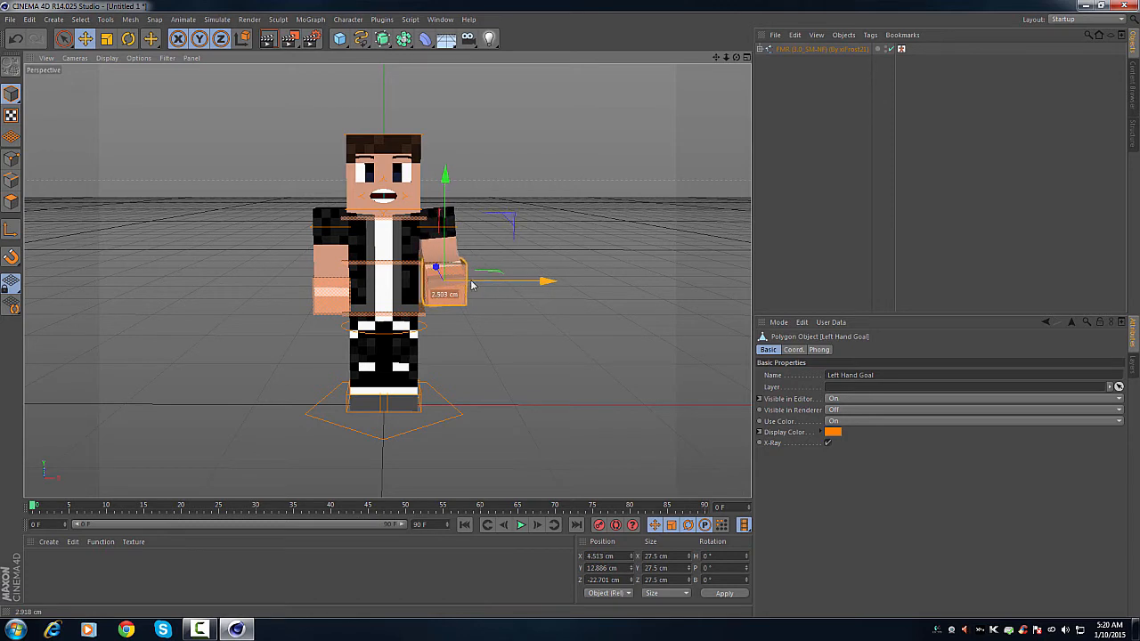
Step: Move the right hand goal to about X -4.9, Y 16.1, Z 30.3 cm to bend the right arm
{"action": "left_click", "coordinate": [322, 293]}
{"action": "left_click_drag", "start_coordinate": [367, 293], "coordinate": [329, 241]}
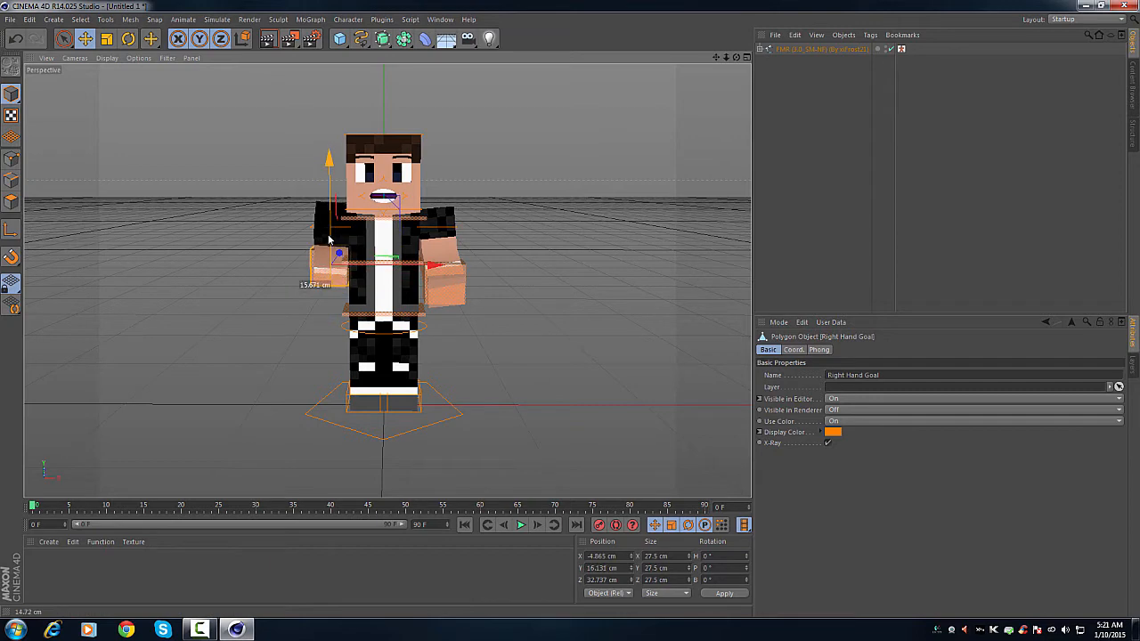
{"action": "left_click_drag", "start_coordinate": [326, 328], "coordinate": [335, 257], "text": "alt"}
{"action": "left_click_drag", "start_coordinate": [357, 349], "coordinate": [285, 356], "text": "alt"}
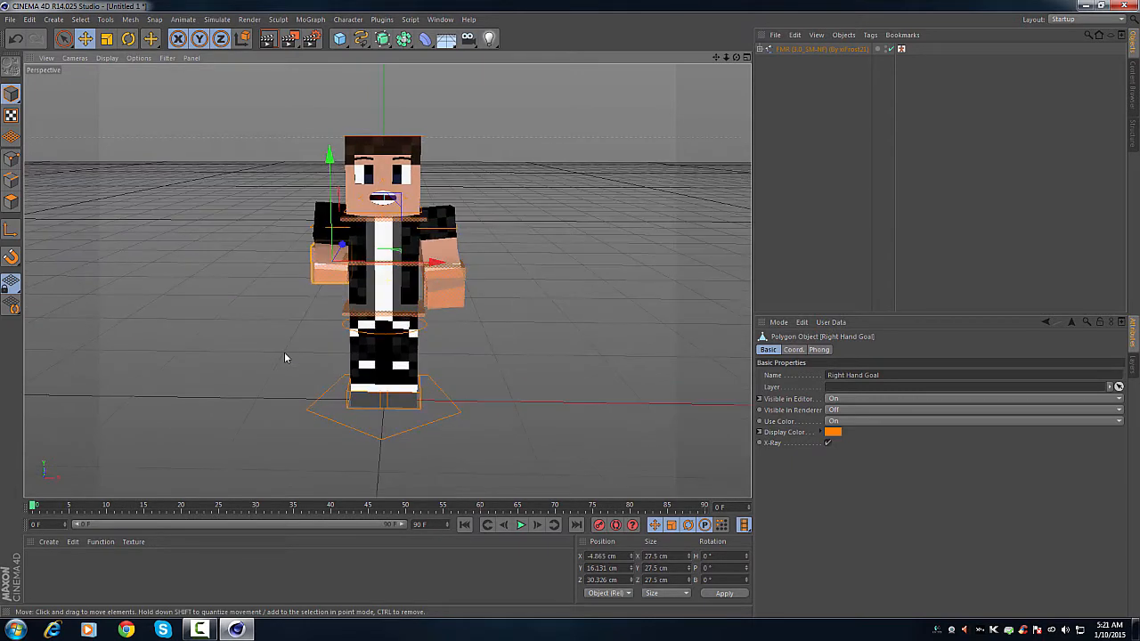
Step: Move the left foot goal outward to about 4.6 cm on X and backward to about 28 cm on Z
{"action": "left_click", "coordinate": [483, 415]}
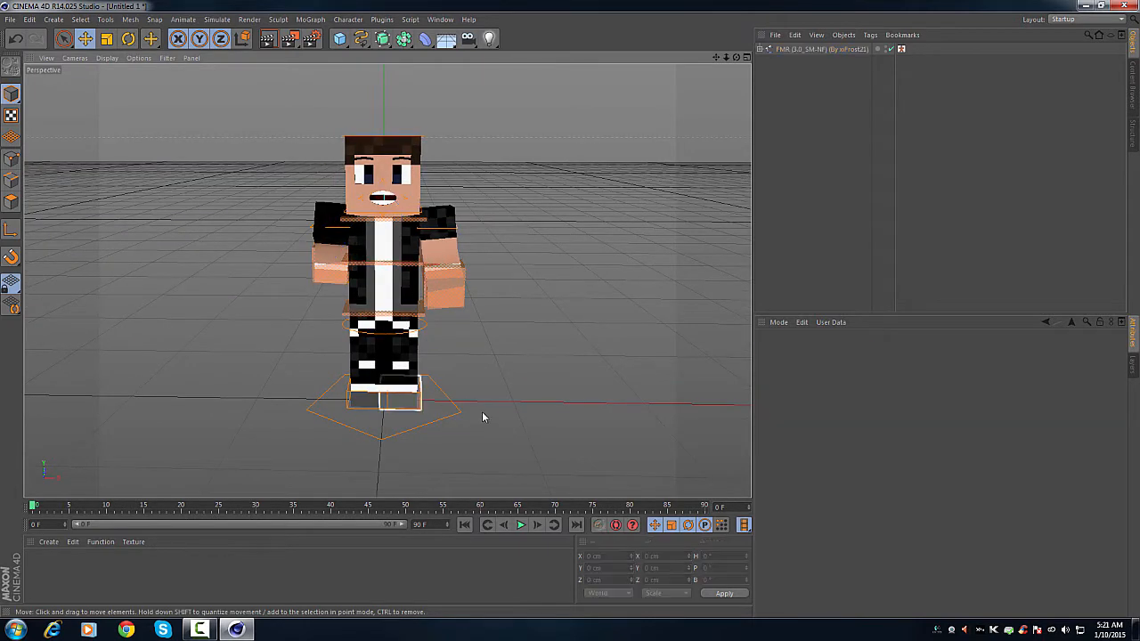
{"action": "left_click", "coordinate": [407, 400]}
{"action": "left_click_drag", "start_coordinate": [437, 390], "coordinate": [447, 397]}
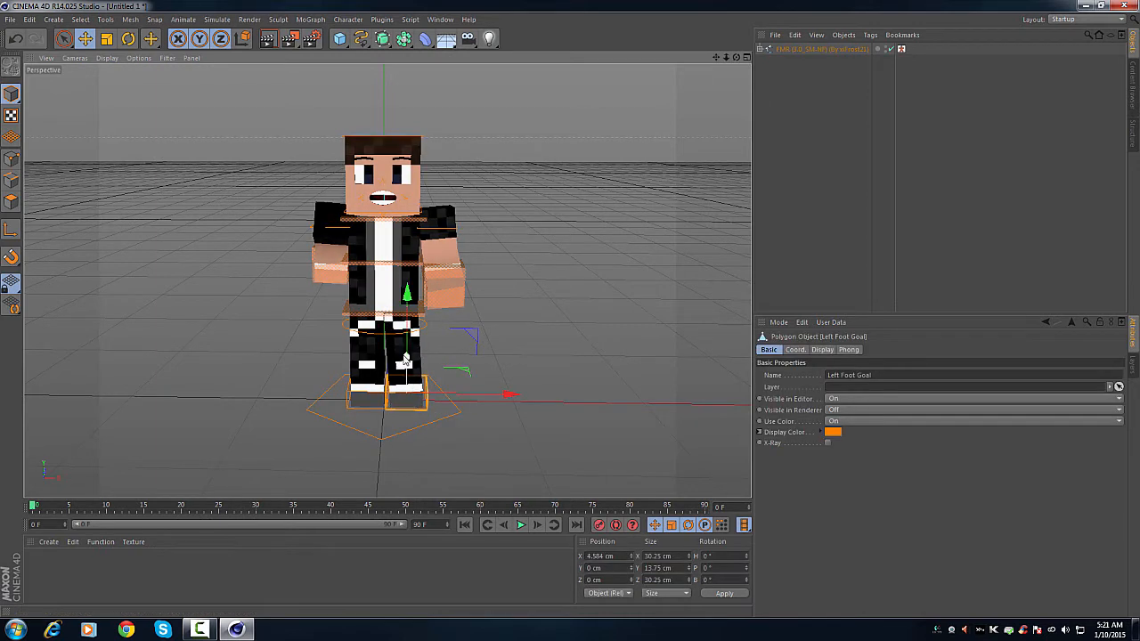
{"action": "left_click_drag", "start_coordinate": [405, 355], "coordinate": [407, 340]}
Step: Move the right foot goal outward to about -7.4 cm on X and forward along Z
{"action": "left_click", "coordinate": [382, 392]}
{"action": "left_click", "coordinate": [375, 397]}
{"action": "left_click_drag", "start_coordinate": [411, 399], "coordinate": [365, 367]}
Step: Shift the left foot goal to about X 7 cm and Z 32 cm, and raise it off the ground
{"action": "left_click", "coordinate": [420, 387]}
{"action": "left_click", "coordinate": [420, 384]}
{"action": "left_click_drag", "start_coordinate": [451, 384], "coordinate": [459, 384]}
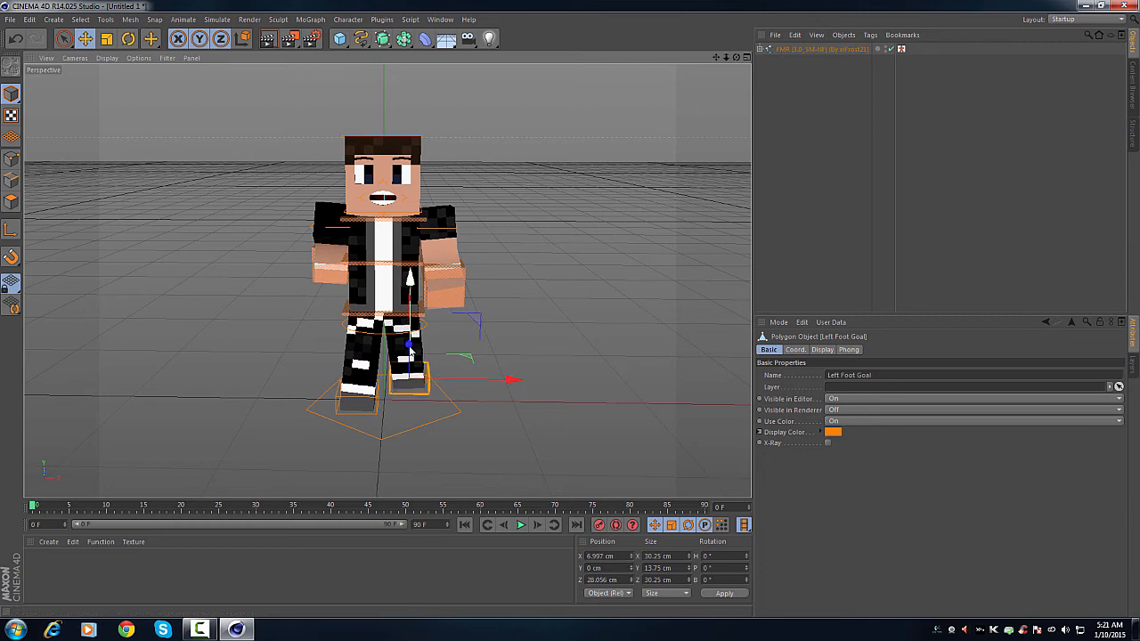
{"action": "left_click_drag", "start_coordinate": [408, 348], "coordinate": [408, 343]}
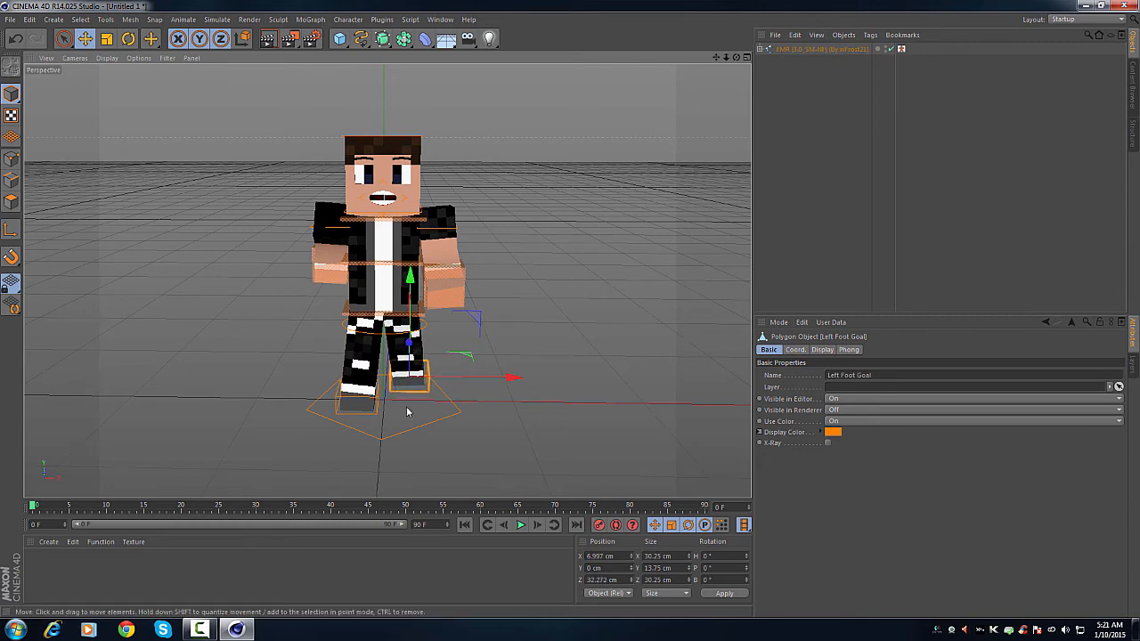
{"action": "left_click_drag", "start_coordinate": [403, 429], "coordinate": [605, 397], "text": "alt"}
{"action": "left_click_drag", "start_coordinate": [280, 384], "coordinate": [276, 365]}
Step: Move the right foot goal forward to about Z -21 cm and raise it to about Y 8.5 cm
{"action": "left_click", "coordinate": [341, 450]}
{"action": "left_click_drag", "start_coordinate": [316, 441], "coordinate": [340, 442]}
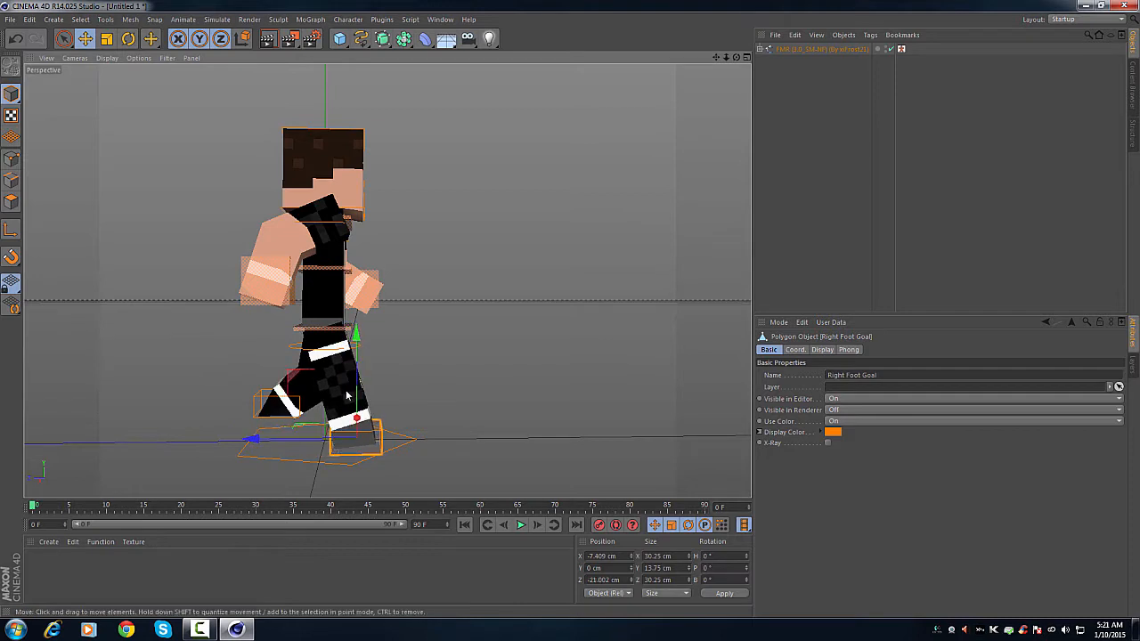
{"action": "left_click_drag", "start_coordinate": [357, 398], "coordinate": [360, 380]}
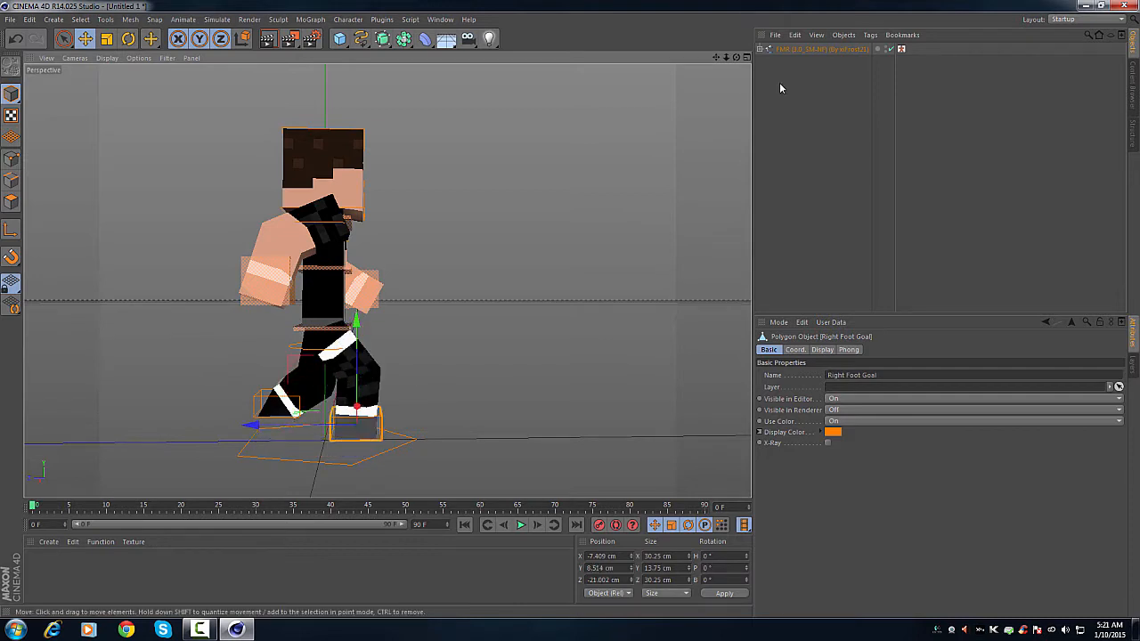
Step: Add a floor object at the origin beneath the character
{"action": "left_click", "coordinate": [447, 39]}
{"action": "left_click_drag", "start_coordinate": [441, 422], "coordinate": [449, 393], "text": "alt"}
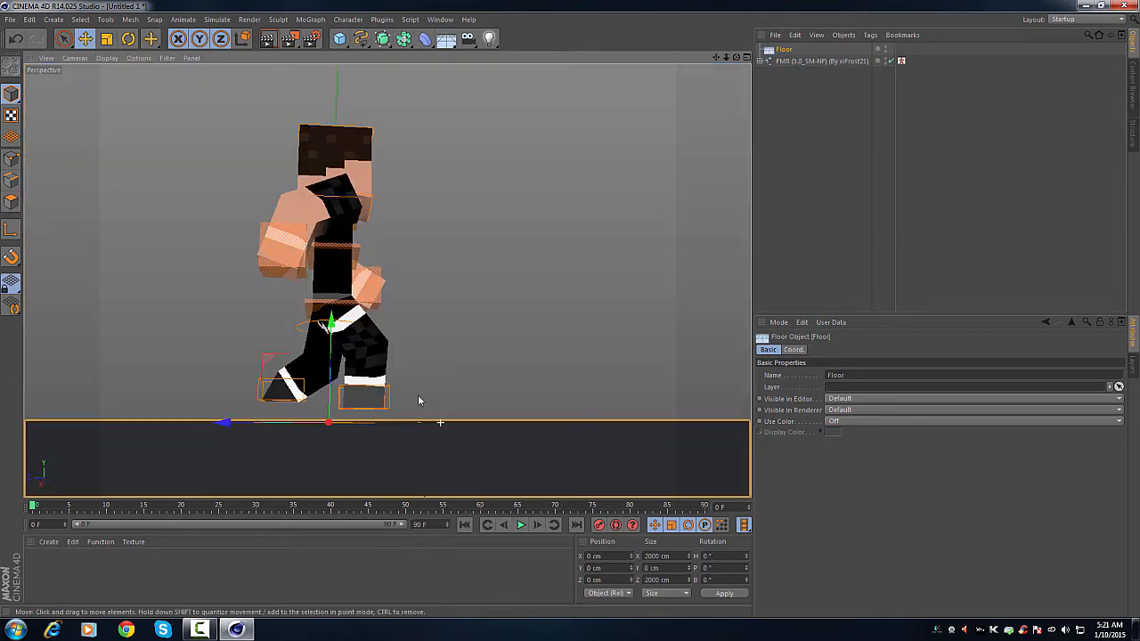
{"action": "left_click_drag", "start_coordinate": [330, 322], "coordinate": [330, 326]}
{"action": "key", "text": "ctrl+z"}
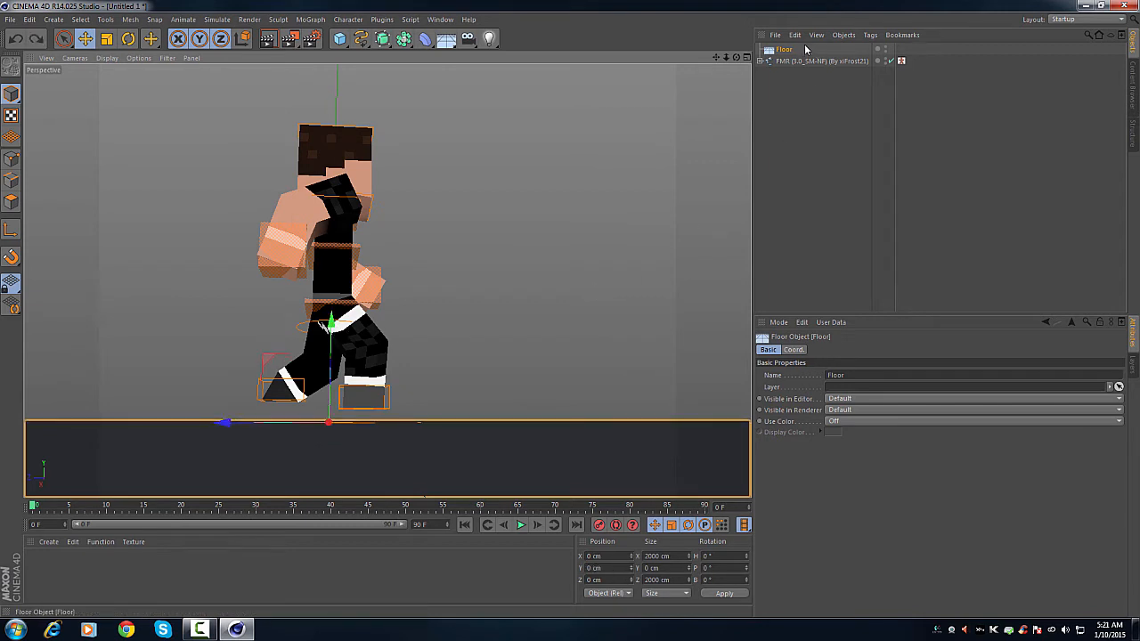
Step: Lower the whole character rig to about Y -14.4 cm and delete the floor object
{"action": "left_click", "coordinate": [819, 61]}
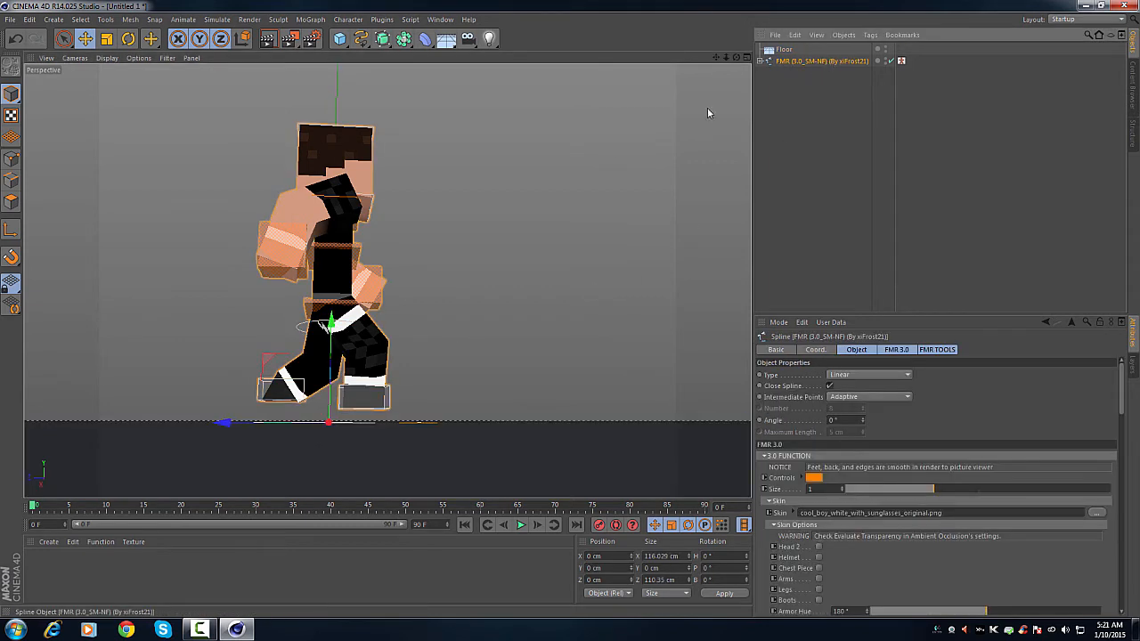
{"action": "left_click_drag", "start_coordinate": [328, 326], "coordinate": [330, 350]}
{"action": "left_click_drag", "start_coordinate": [418, 437], "coordinate": [415, 461], "text": "alt"}
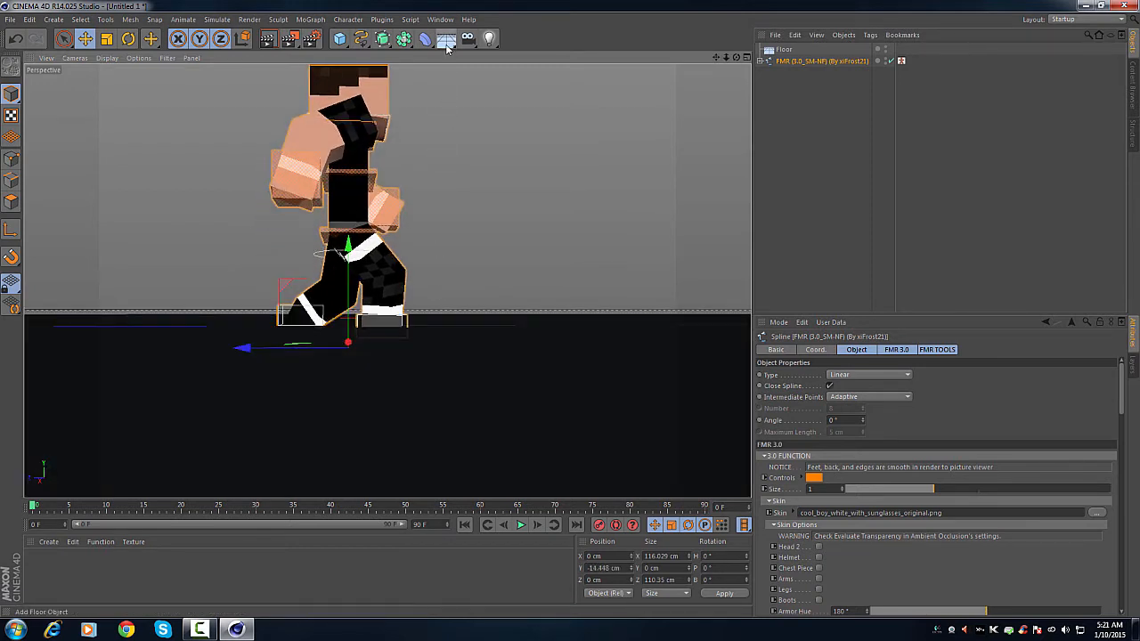
{"action": "left_click", "coordinate": [446, 39]}
{"action": "key", "text": "Delete"}
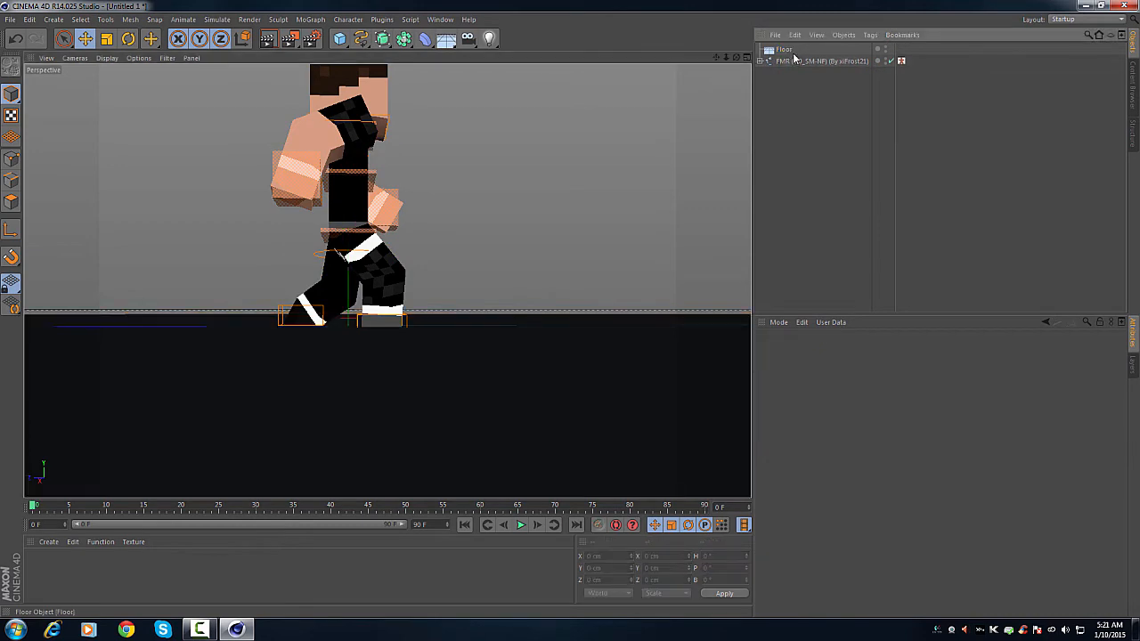
{"action": "left_click_drag", "start_coordinate": [581, 291], "coordinate": [425, 186], "text": "alt"}
{"action": "left_click", "coordinate": [463, 183]}
{"action": "right_click", "coordinate": [465, 183]}
{"action": "left_click", "coordinate": [452, 178]}
{"action": "left_click", "coordinate": [452, 178]}
{"action": "key", "text": "o"}
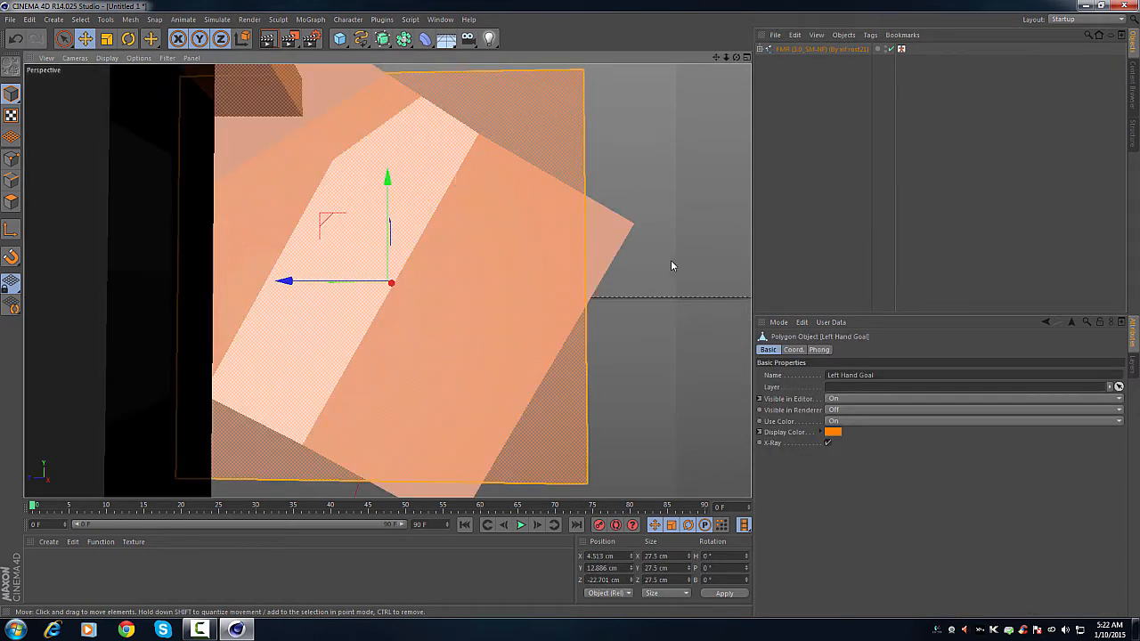
{"action": "left_click_drag", "start_coordinate": [671, 260], "coordinate": [603, 266], "text": "alt"}
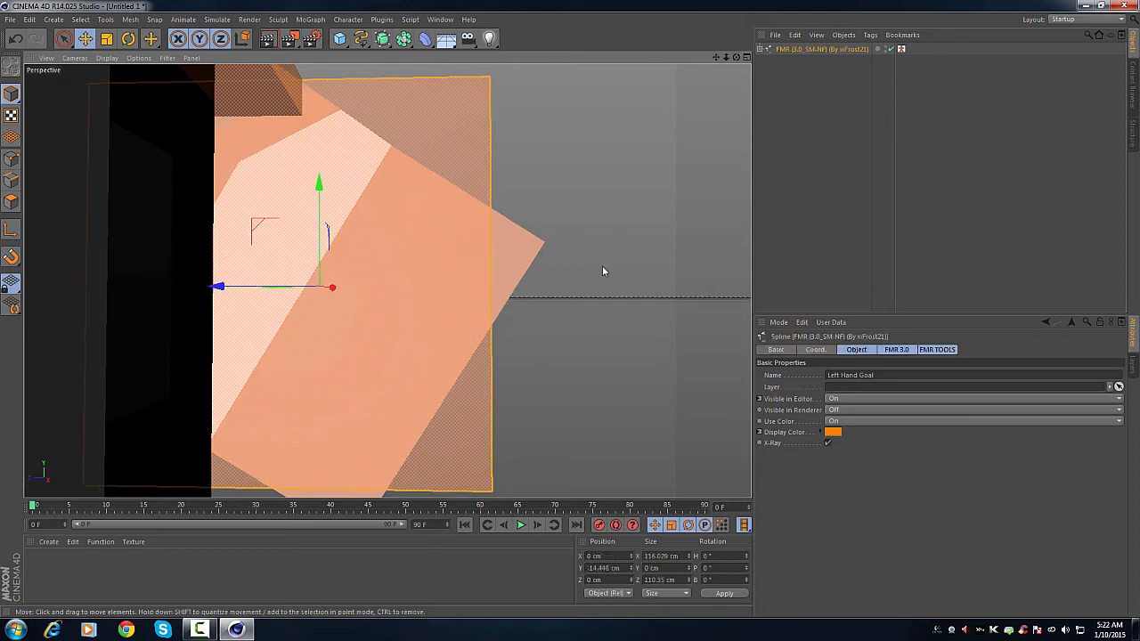
{"action": "key", "text": "ctrl+z"}
{"action": "left_click_drag", "start_coordinate": [673, 286], "coordinate": [365, 374], "text": "alt"}
{"action": "scroll", "coordinate": [457, 322], "scroll_direction": "up", "scroll_amount": 3}
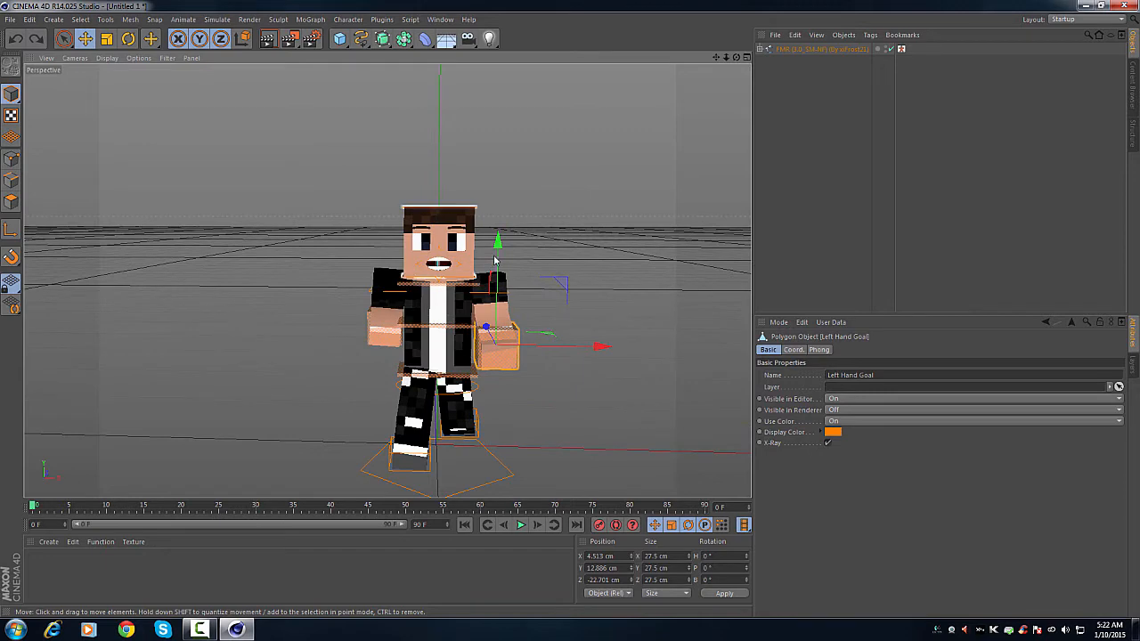
Step: Lean the character forward by rotating the waist control and pitching the back control to about 7.3°
{"action": "left_click_drag", "start_coordinate": [573, 411], "coordinate": [743, 403], "text": "alt"}
{"action": "key", "text": "r"}
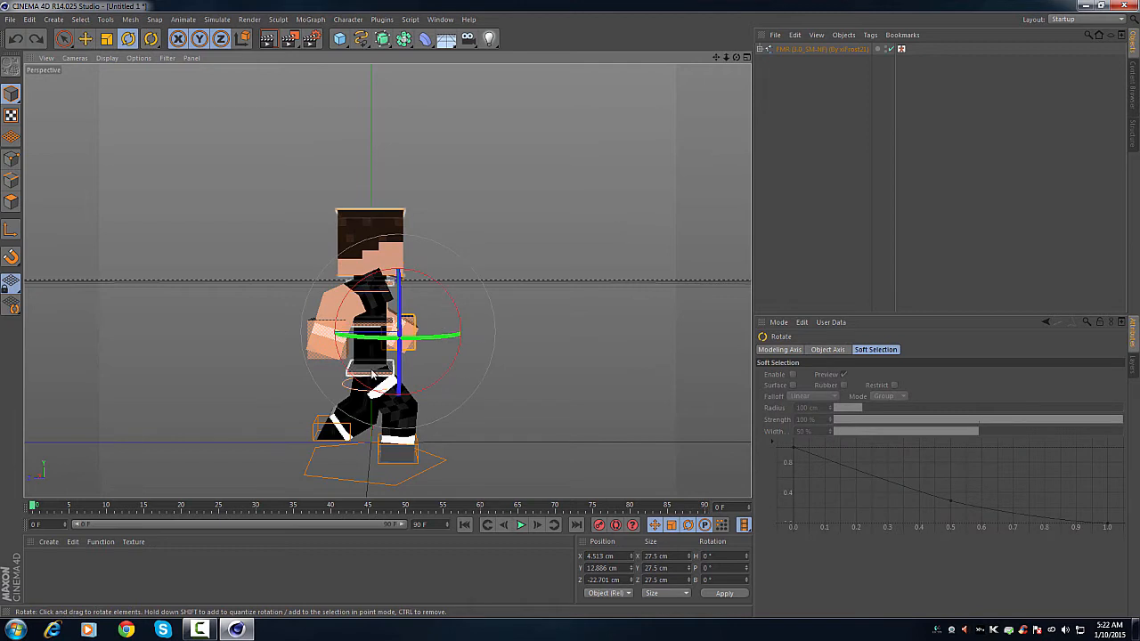
{"action": "left_click", "coordinate": [374, 373]}
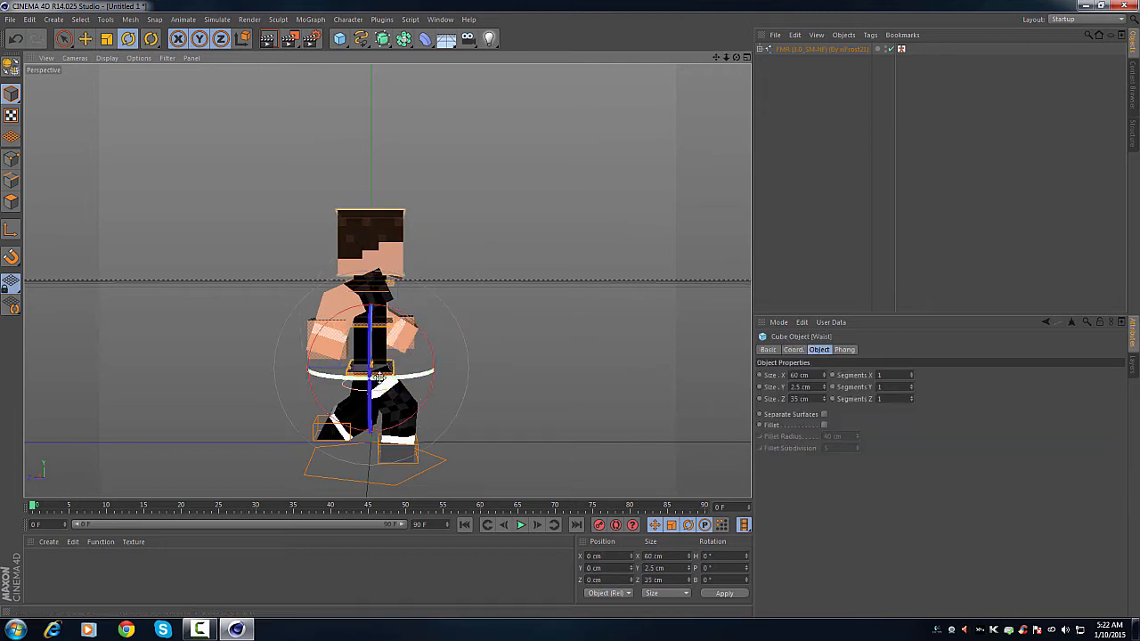
{"action": "left_click_drag", "start_coordinate": [400, 313], "coordinate": [458, 327]}
{"action": "left_click", "coordinate": [384, 326]}
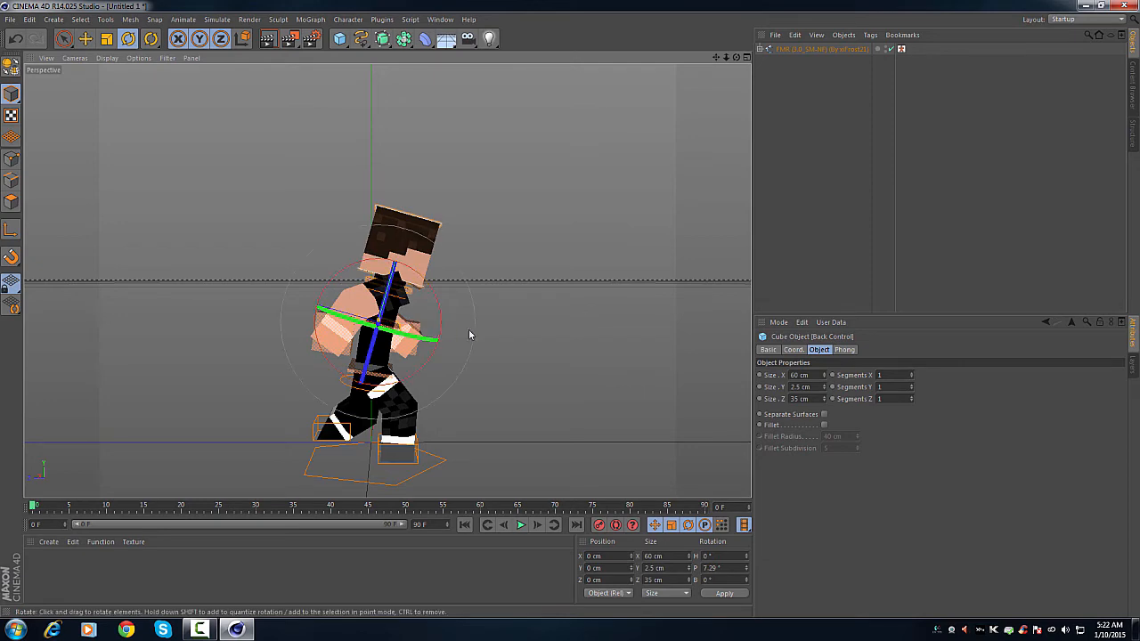
Step: Rotate the shoulder control to about -5.7° heading, -12.3° pitch and -1.2° bank
{"action": "left_click", "coordinate": [554, 356]}
{"action": "left_click_drag", "start_coordinate": [514, 360], "coordinate": [267, 372], "text": "alt"}
{"action": "left_click", "coordinate": [443, 289]}
{"action": "left_click_drag", "start_coordinate": [441, 283], "coordinate": [467, 295]}
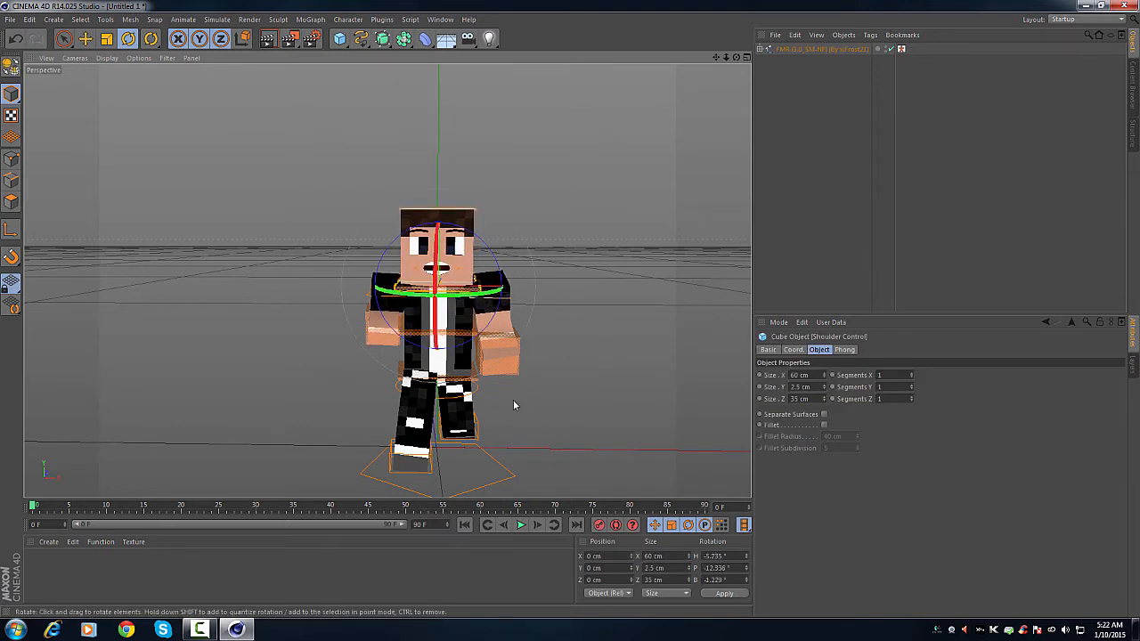
Step: Examine the posed character's face, shoulders and arms up close from the front
{"action": "left_click", "coordinate": [531, 452]}
{"action": "mouse_move", "coordinate": [532, 452]}
{"action": "left_mouse_down", "text": "alt"}
{"action": "mouse_move", "coordinate": [828, 444]}
{"action": "mouse_move", "coordinate": [748, 457]}
{"action": "mouse_move", "coordinate": [519, 460]}
{"action": "mouse_move", "coordinate": [510, 429]}
{"action": "mouse_move", "coordinate": [546, 445]}
{"action": "left_mouse_up", "text": "alt"}
{"action": "scroll", "coordinate": [527, 300], "scroll_direction": "up", "scroll_amount": 10}
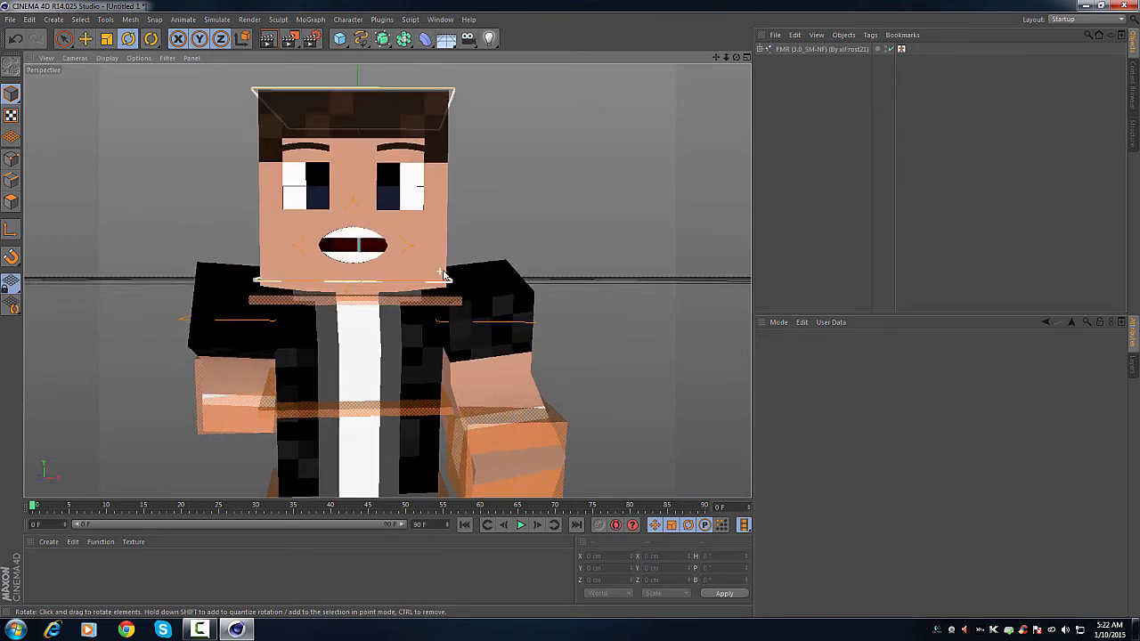
{"action": "scroll", "coordinate": [161, 259], "scroll_direction": "down", "scroll_amount": 1}
{"action": "scroll", "coordinate": [173, 264], "scroll_direction": "up", "scroll_amount": 4}
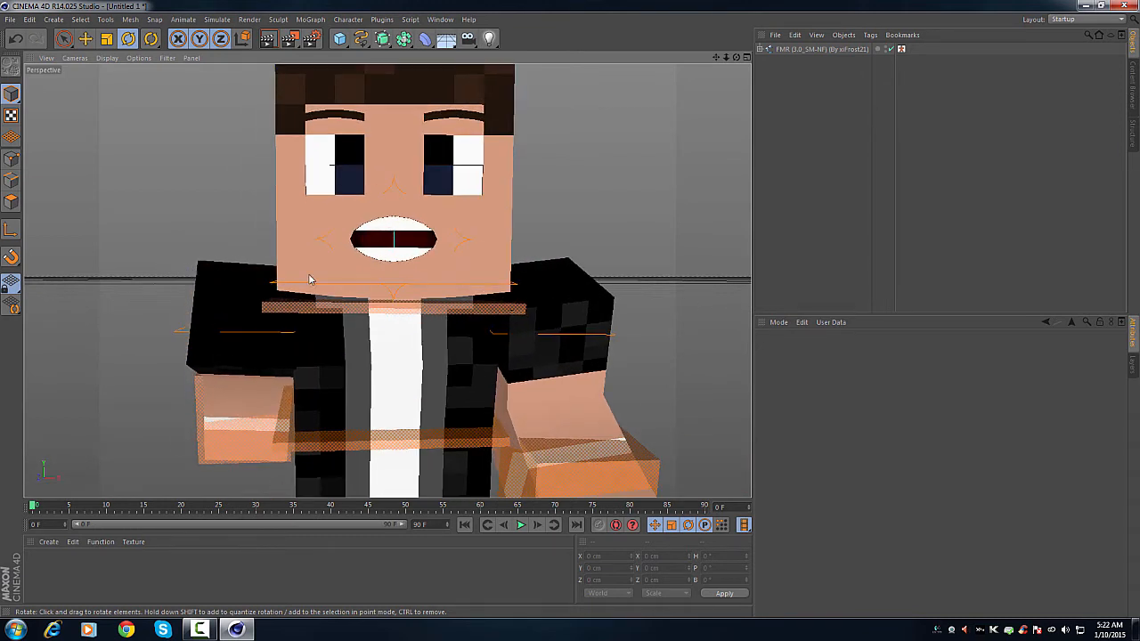
{"action": "scroll", "coordinate": [467, 264], "scroll_direction": "down", "scroll_amount": 2}
{"action": "scroll", "coordinate": [541, 214], "scroll_direction": "up", "scroll_amount": 1}
{"action": "scroll", "coordinate": [570, 220], "scroll_direction": "down", "scroll_amount": 1}
{"action": "scroll", "coordinate": [638, 220], "scroll_direction": "up", "scroll_amount": 1}
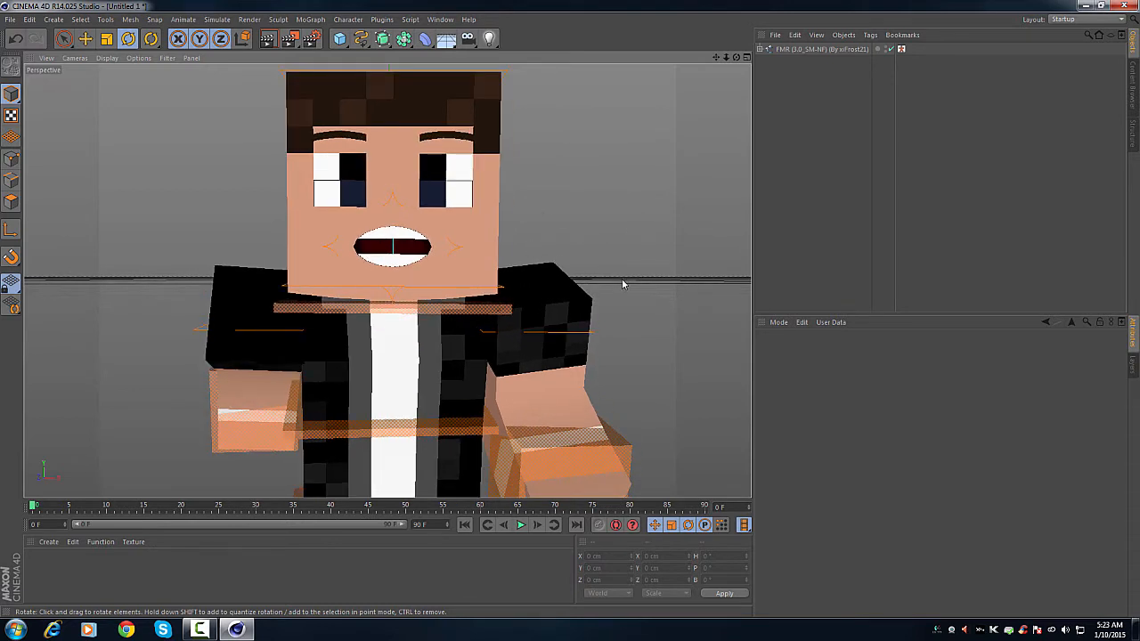
{"action": "left_click", "coordinate": [634, 338]}
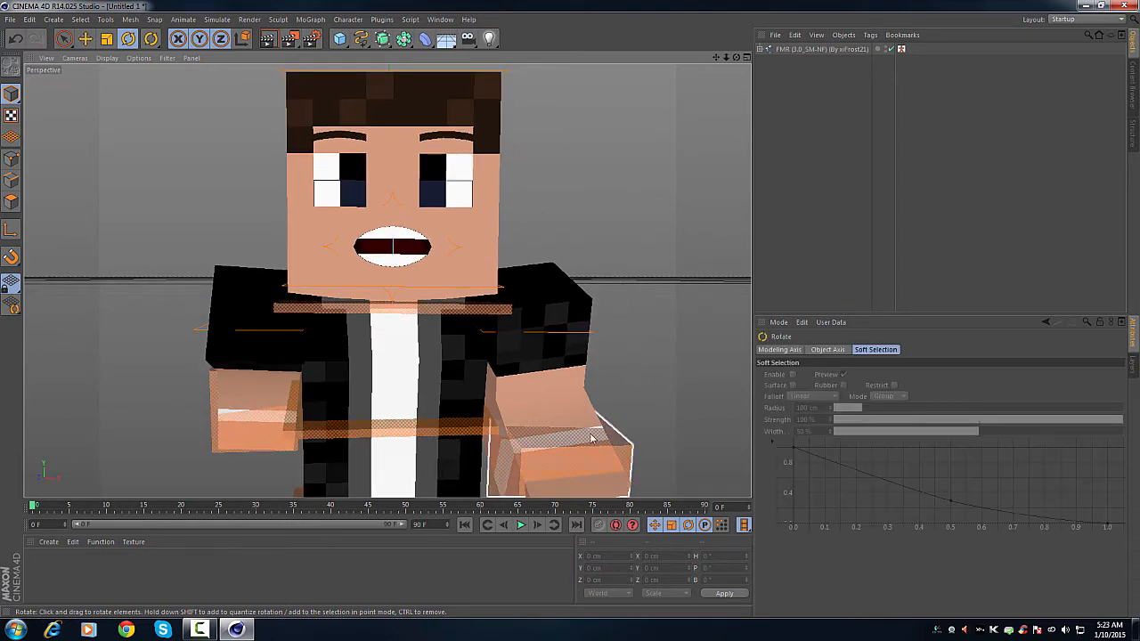
Step: Turn the whole character rig about its vertical axis to a heading of about 18.9°
{"action": "left_click", "coordinate": [811, 49]}
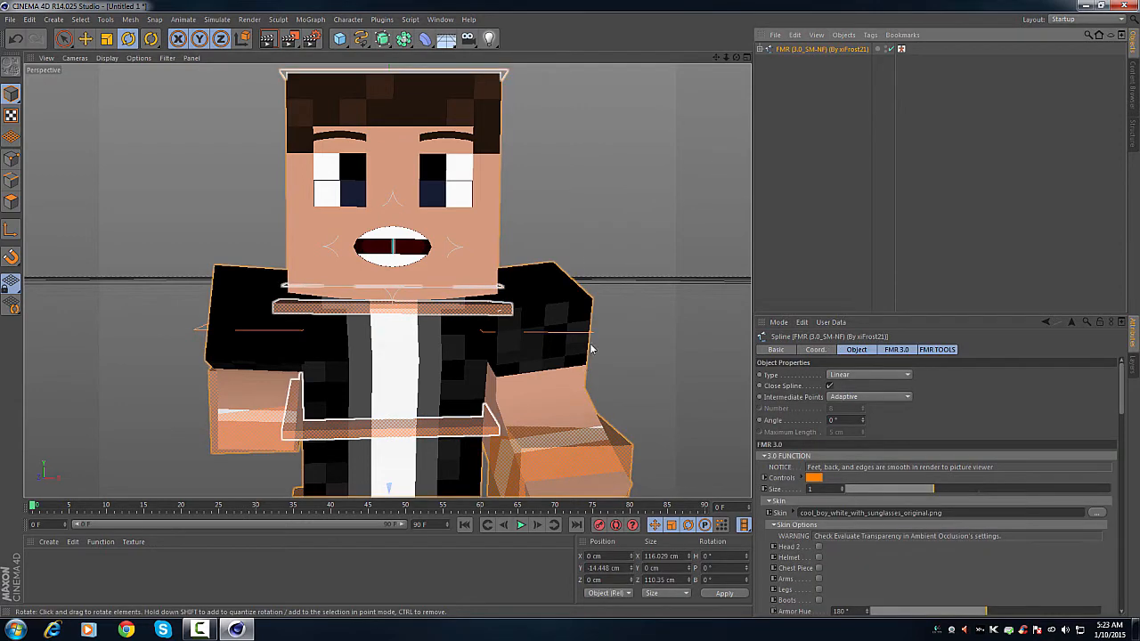
{"action": "scroll", "coordinate": [532, 323], "scroll_direction": "down", "scroll_amount": 3}
{"action": "scroll", "coordinate": [505, 356], "scroll_direction": "down", "scroll_amount": 5}
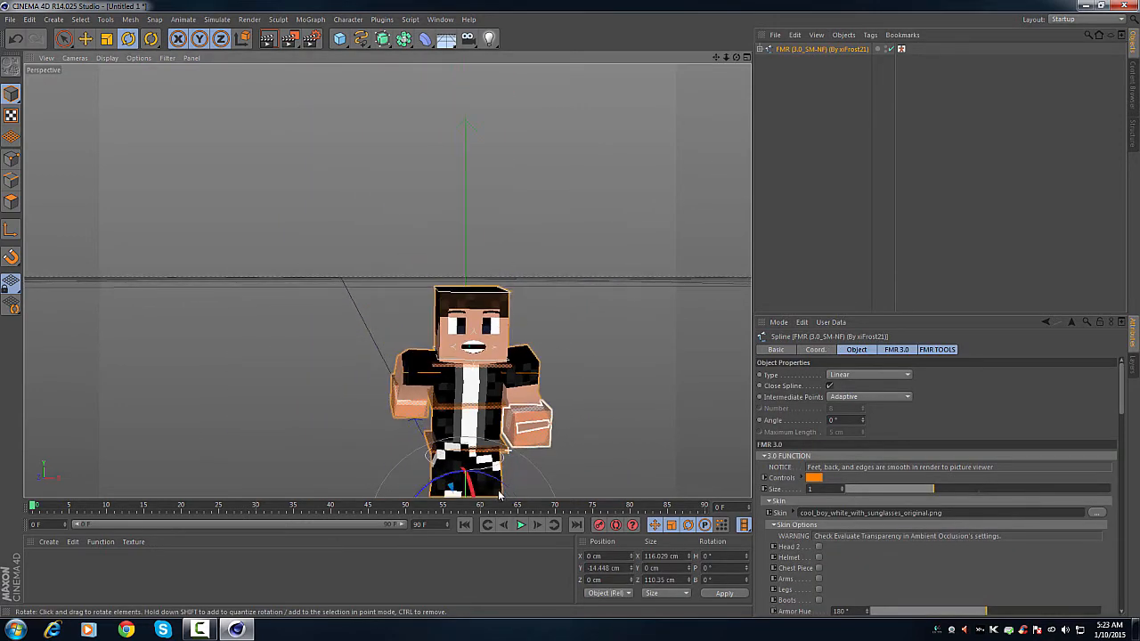
{"action": "scroll", "coordinate": [482, 473], "scroll_direction": "down", "scroll_amount": 3}
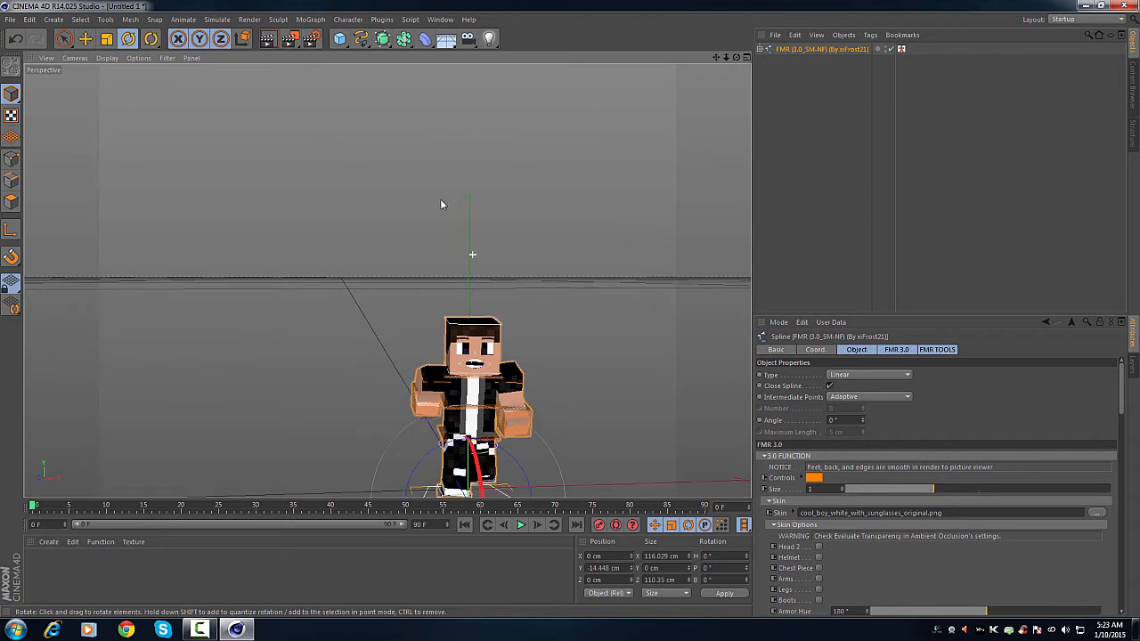
{"action": "scroll", "coordinate": [456, 302], "scroll_direction": "down", "scroll_amount": 2}
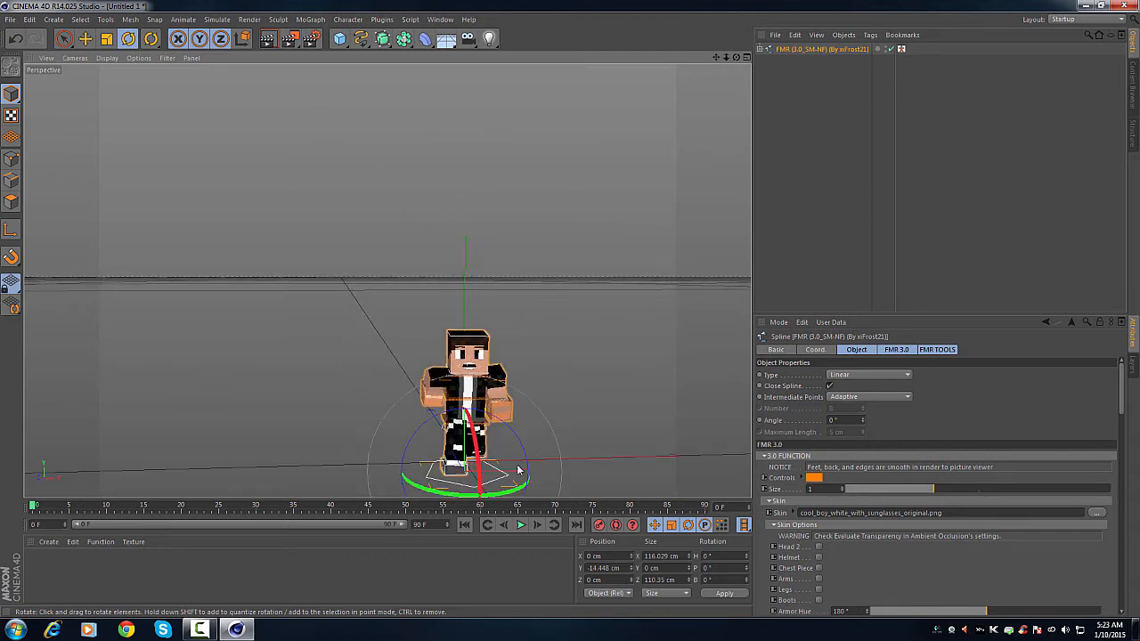
{"action": "left_click_drag", "start_coordinate": [504, 489], "coordinate": [525, 490]}
Step: Set the render output to 1280 x 720 pixels and enter 1000000 pixels per inch as the resolution
{"action": "scroll", "coordinate": [476, 365], "scroll_direction": "up", "scroll_amount": 5}
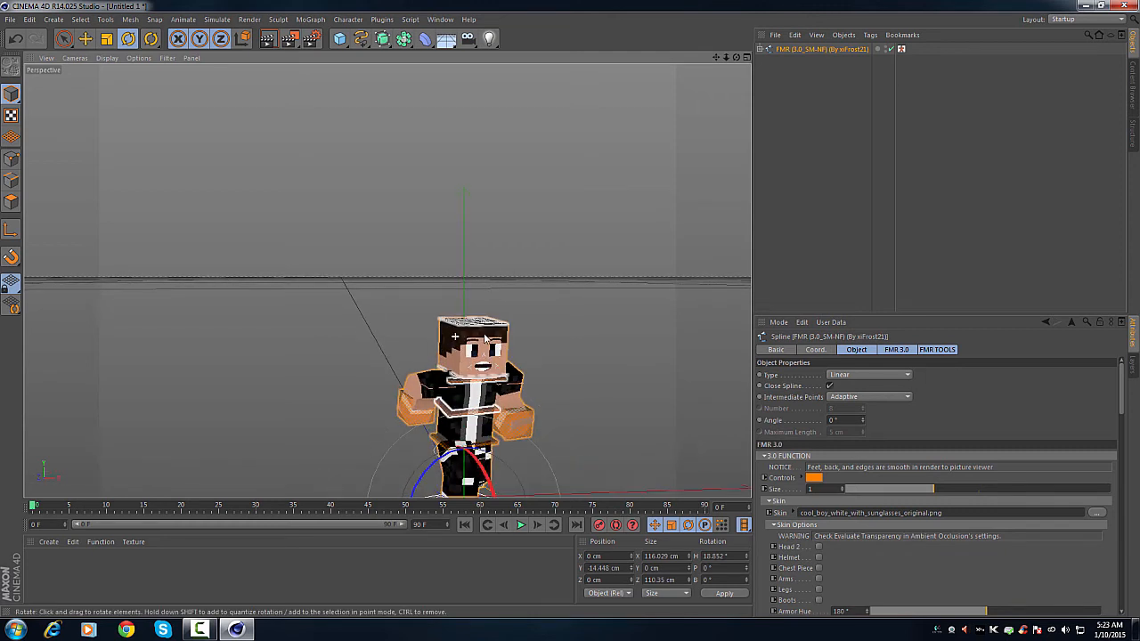
{"action": "scroll", "coordinate": [437, 375], "scroll_direction": "up", "scroll_amount": 8}
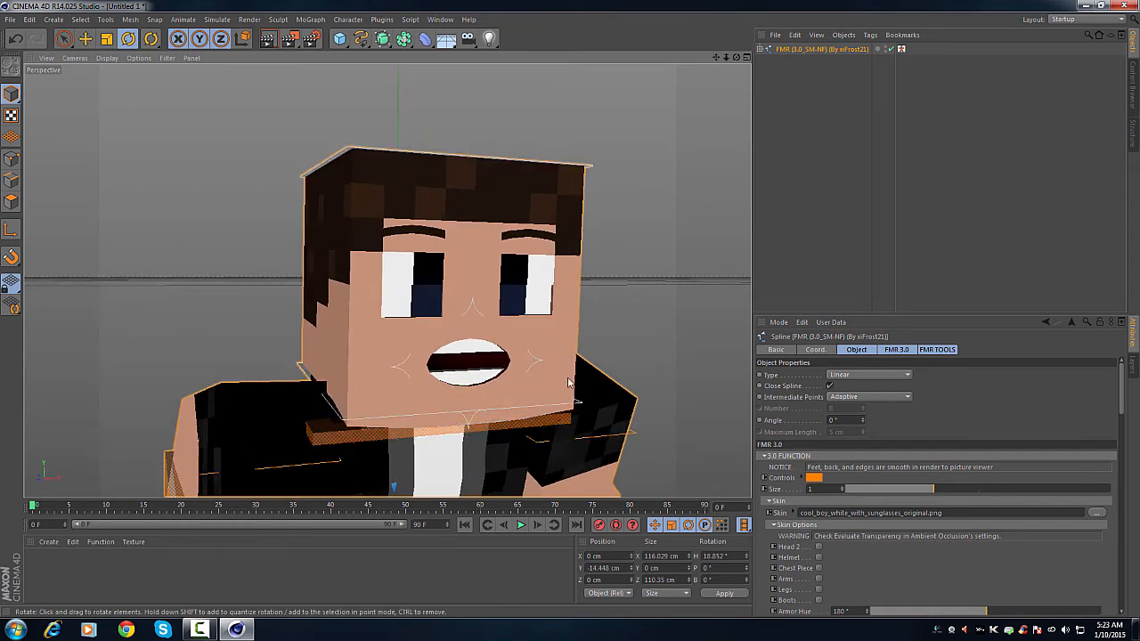
{"action": "scroll", "coordinate": [453, 147], "scroll_direction": "down", "scroll_amount": 5}
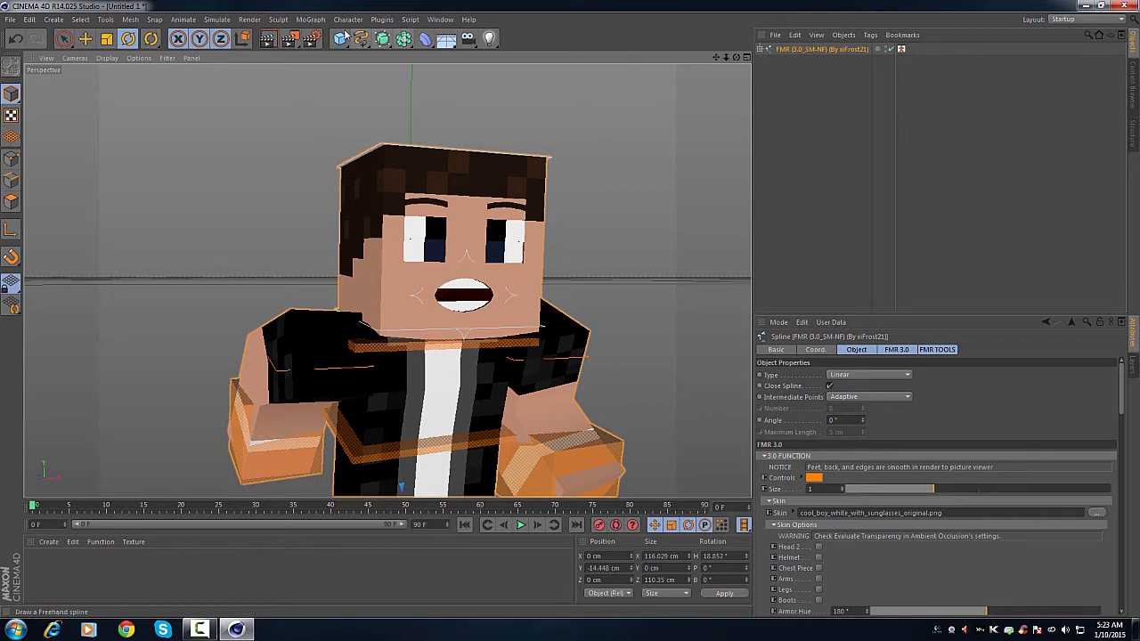
{"action": "left_click", "coordinate": [251, 20]}
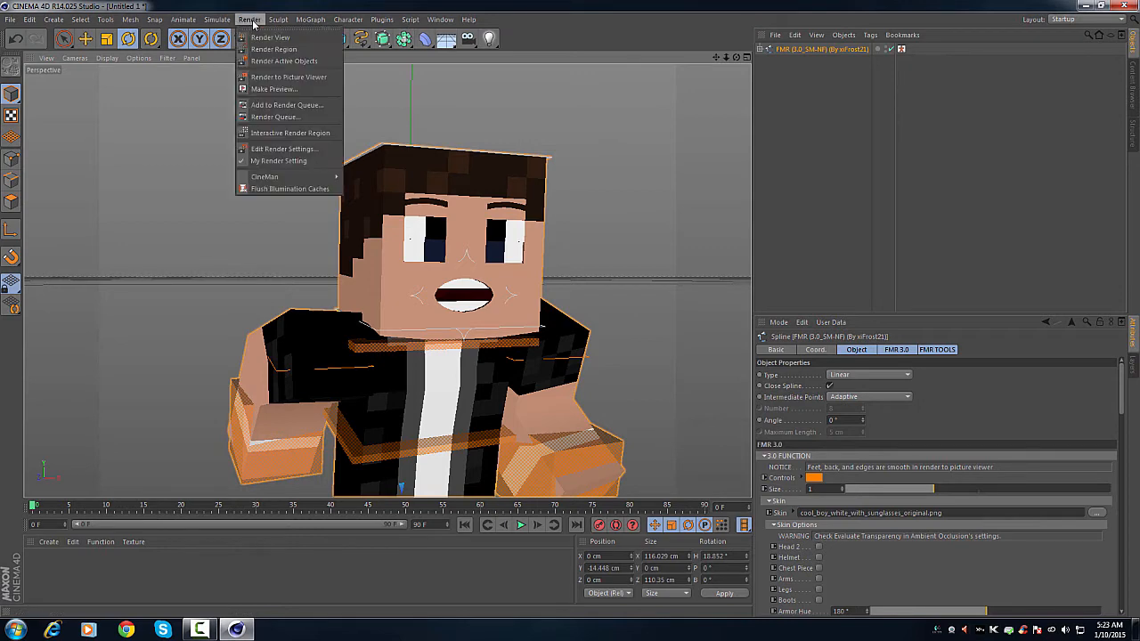
{"action": "left_click", "coordinate": [304, 149]}
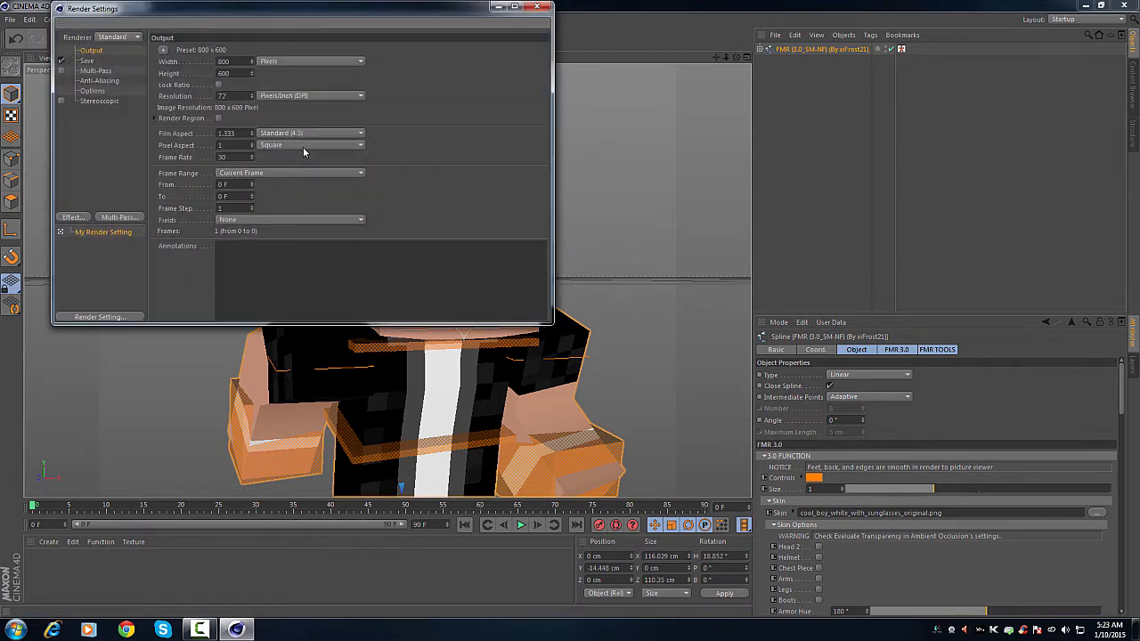
{"action": "left_click_drag", "start_coordinate": [311, 15], "coordinate": [856, 38]}
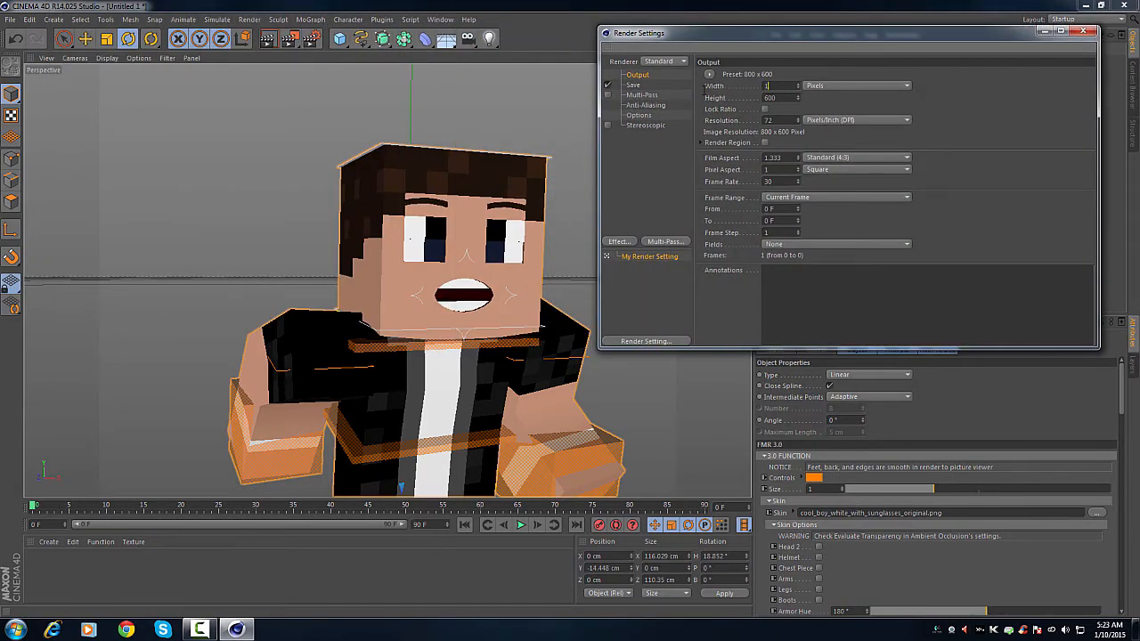
{"action": "key", "text": "Tab"}
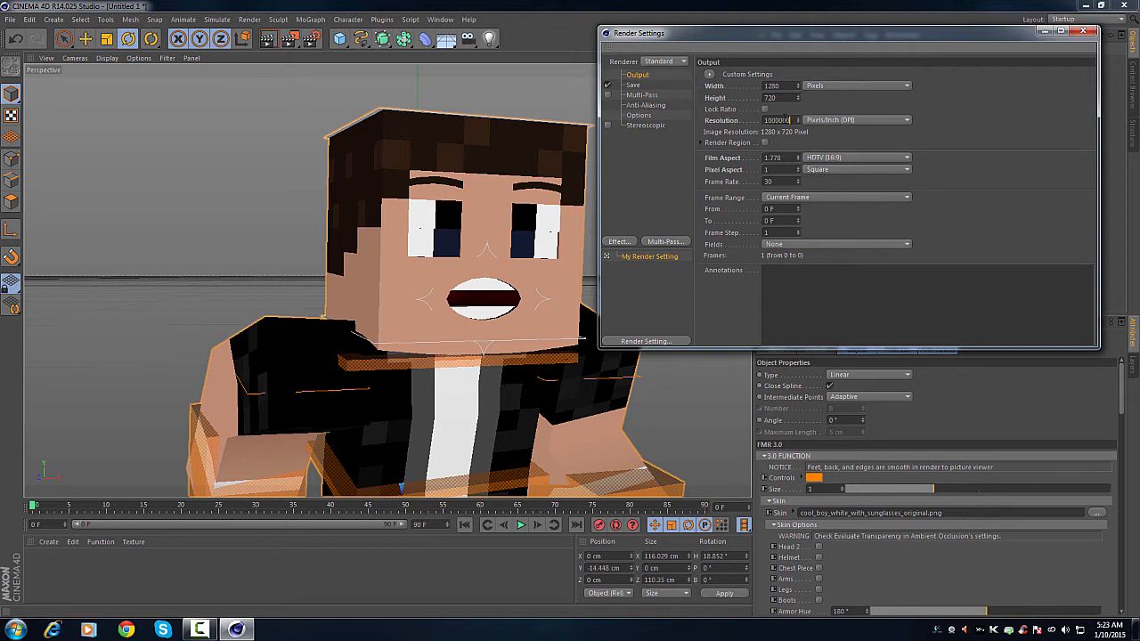
Step: Configure the rendered image to save as a PNG with 16 Bit/Channel depth and an alpha channel
{"action": "left_click", "coordinate": [640, 86]}
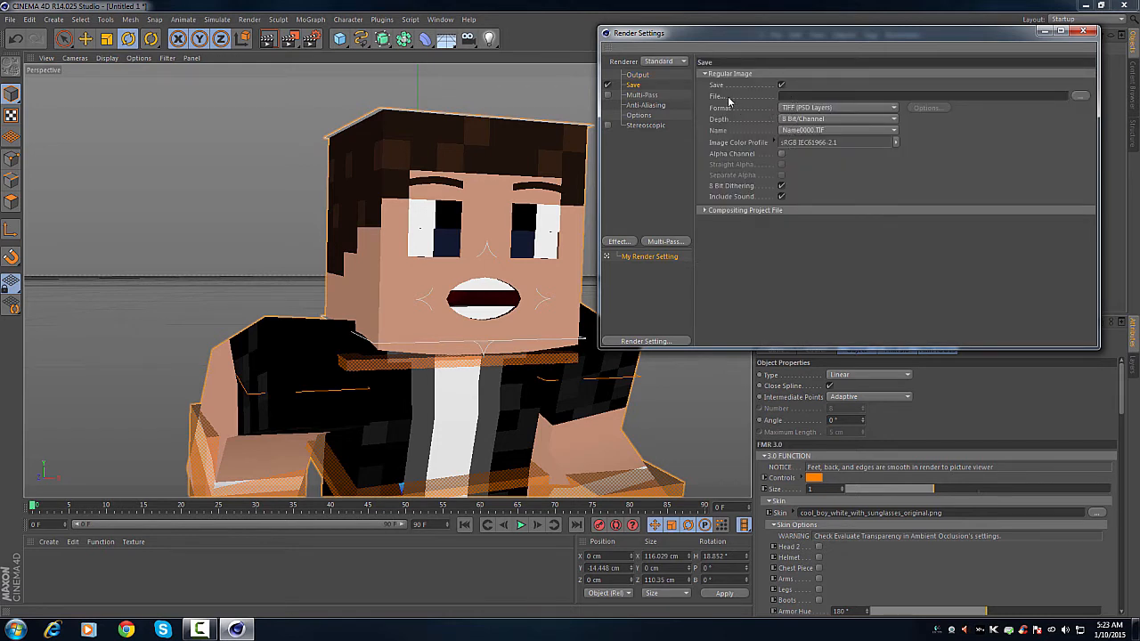
{"action": "left_click", "coordinate": [797, 108]}
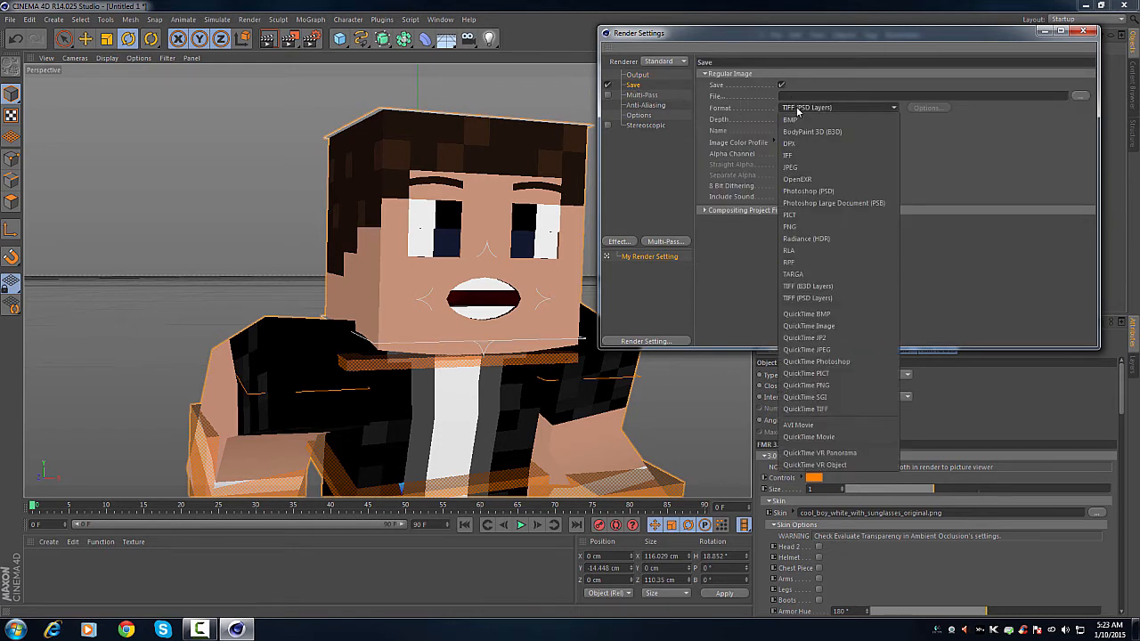
{"action": "left_click", "coordinate": [801, 222]}
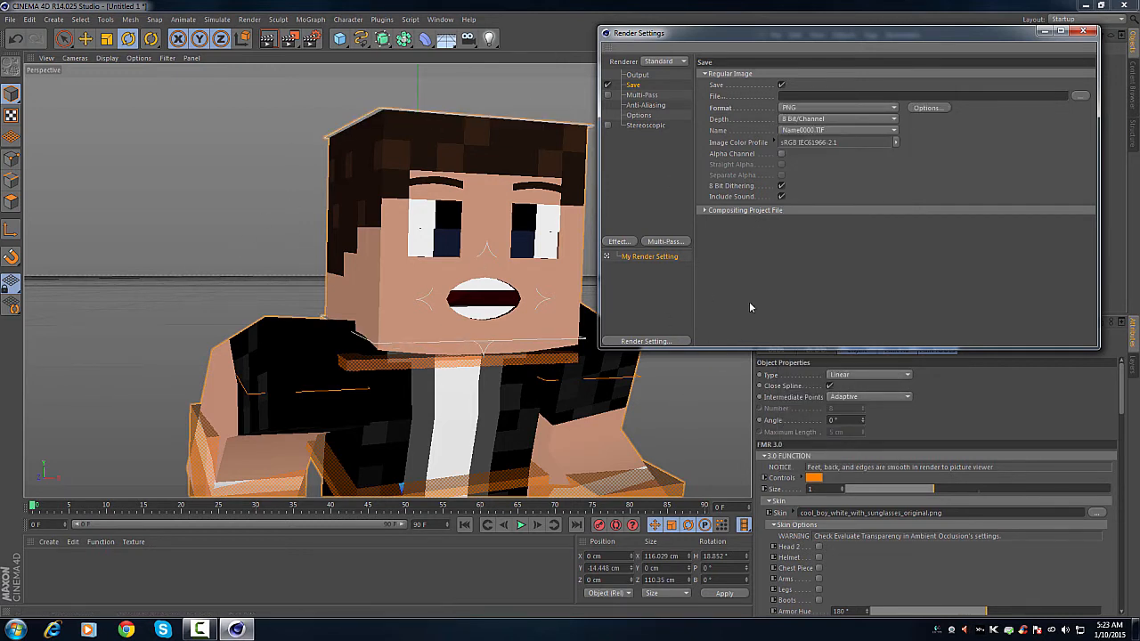
{"action": "left_click", "coordinate": [802, 119]}
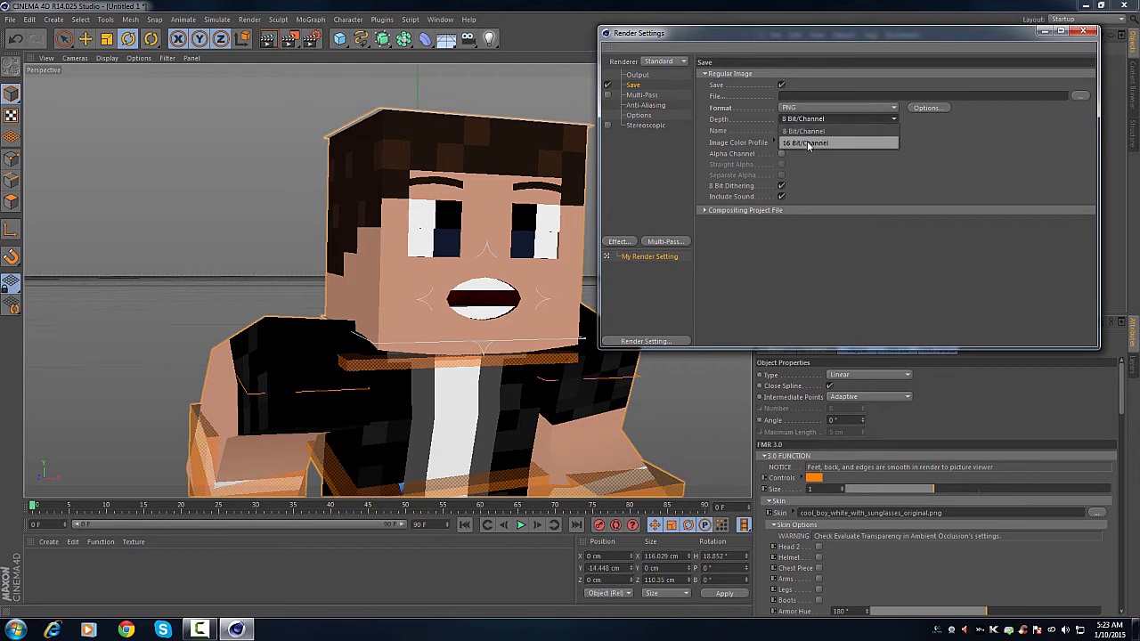
{"action": "left_click", "coordinate": [805, 140]}
{"action": "left_click", "coordinate": [782, 155]}
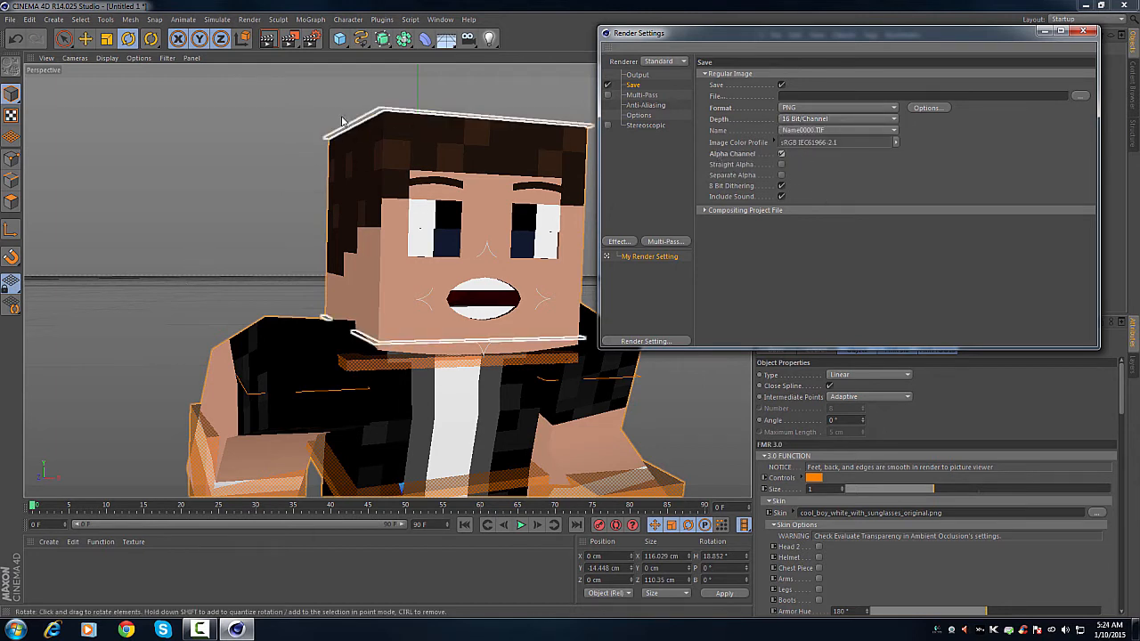
Step: Set the render's save file to TestSubject.png in the Downloads folder, replacing the existing file
{"action": "left_click", "coordinate": [1080, 98]}
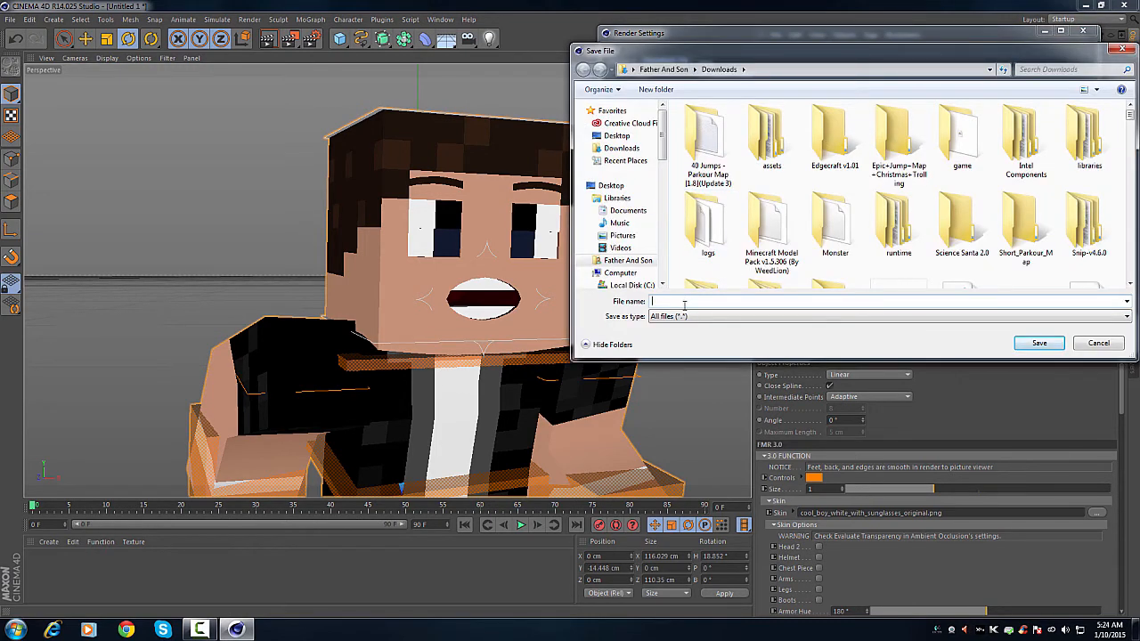
{"action": "type", "text": "TestSu"}
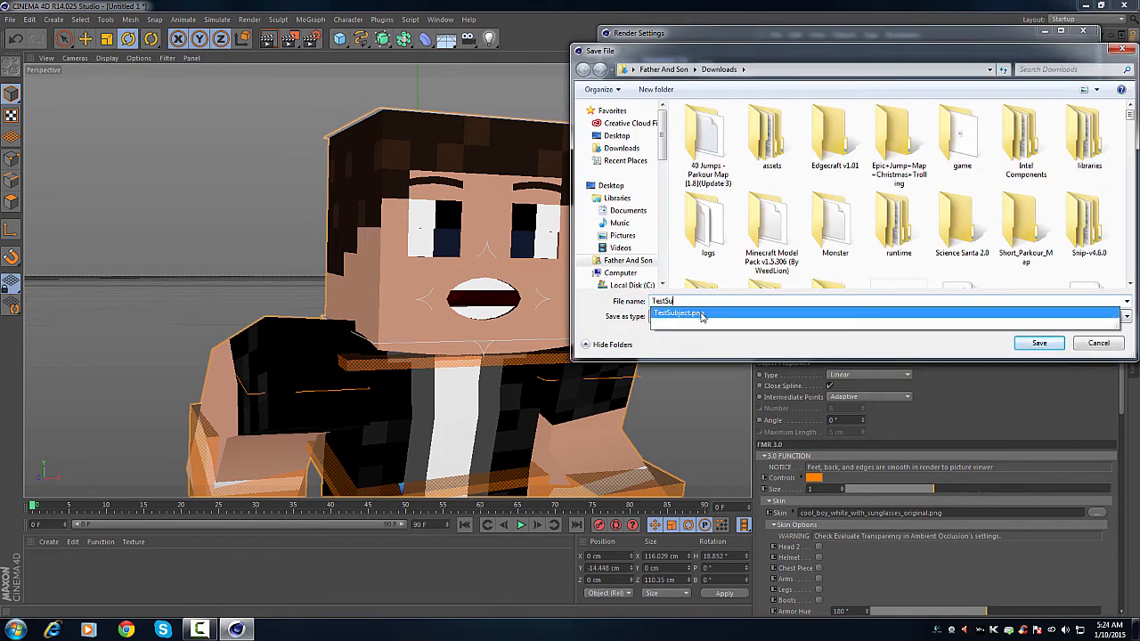
{"action": "left_click", "coordinate": [701, 314]}
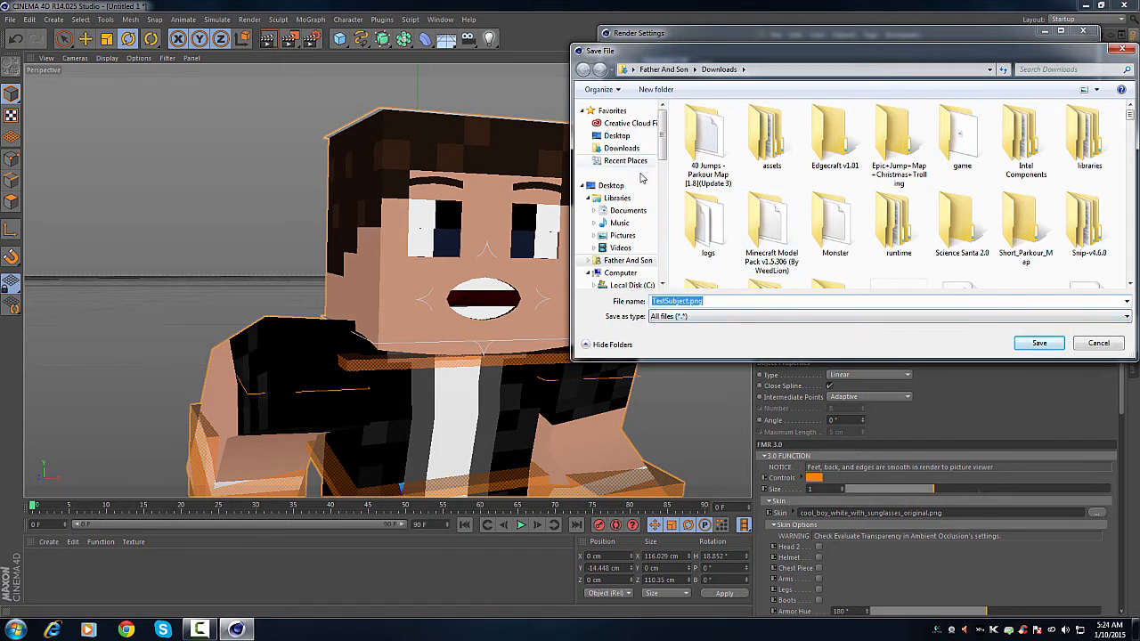
{"action": "left_click", "coordinate": [1039, 343]}
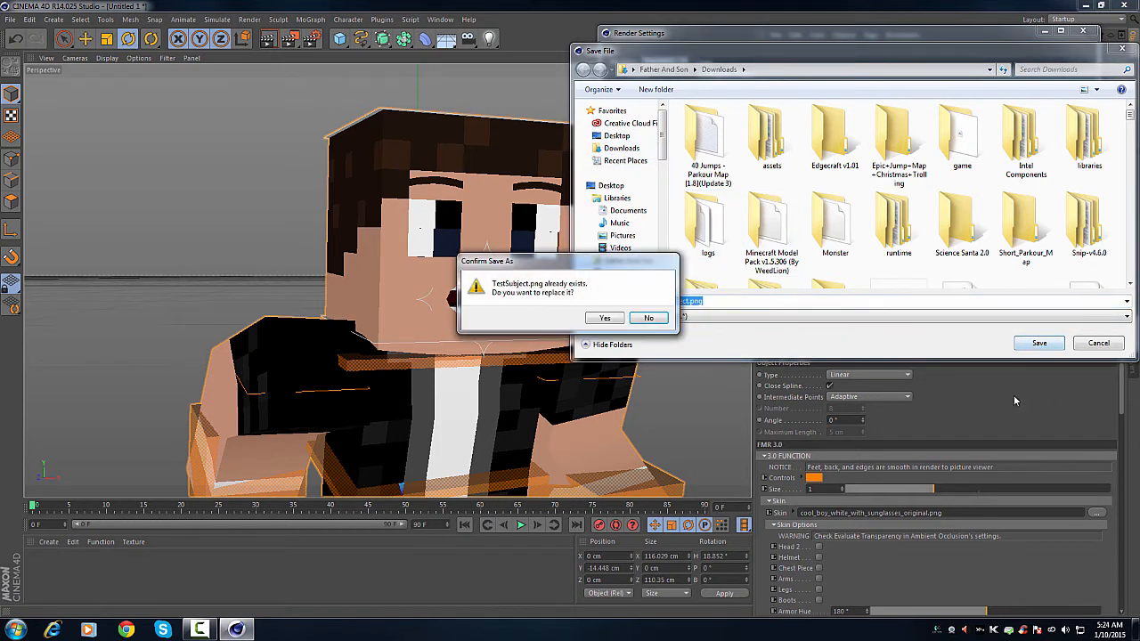
{"action": "left_click", "coordinate": [603, 319]}
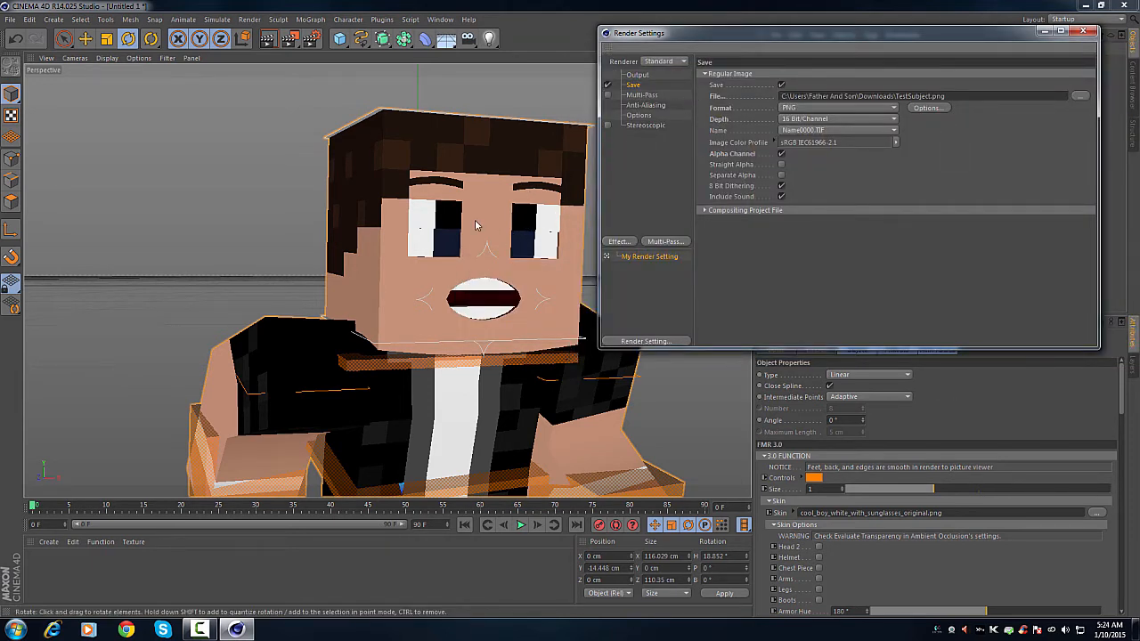
Step: Add the Ambient Occlusion, Depth of Field, Global Illumination and Glow effects to the render settings, and close the settings
{"action": "left_click", "coordinate": [619, 243]}
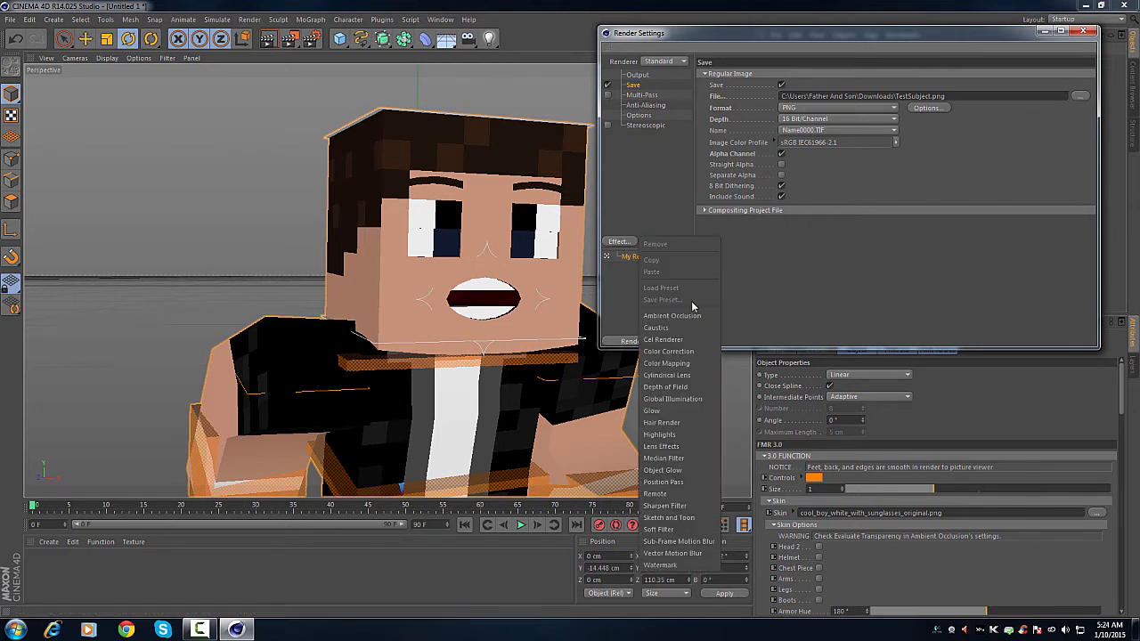
{"action": "left_click", "coordinate": [672, 315]}
{"action": "left_click", "coordinate": [626, 245]}
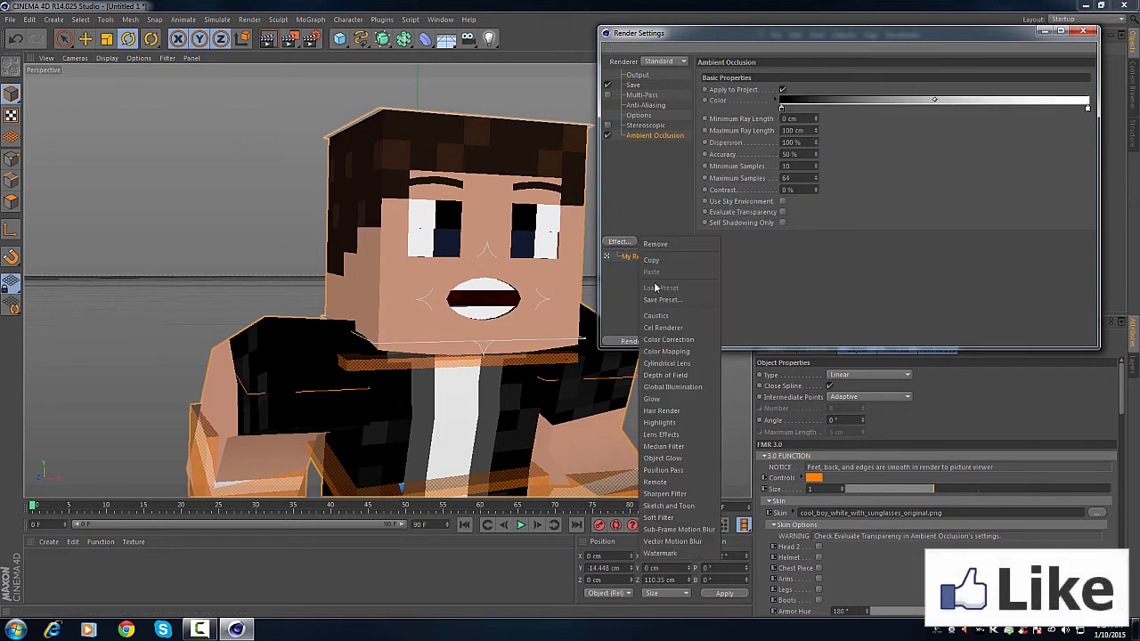
{"action": "left_click", "coordinate": [666, 375]}
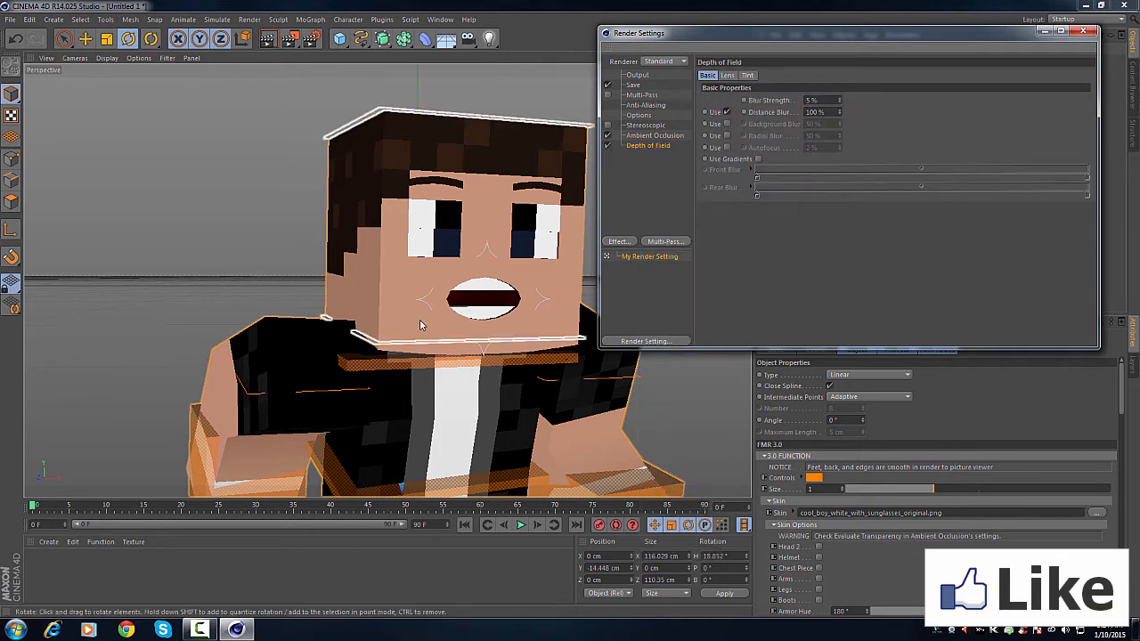
{"action": "left_click", "coordinate": [626, 246]}
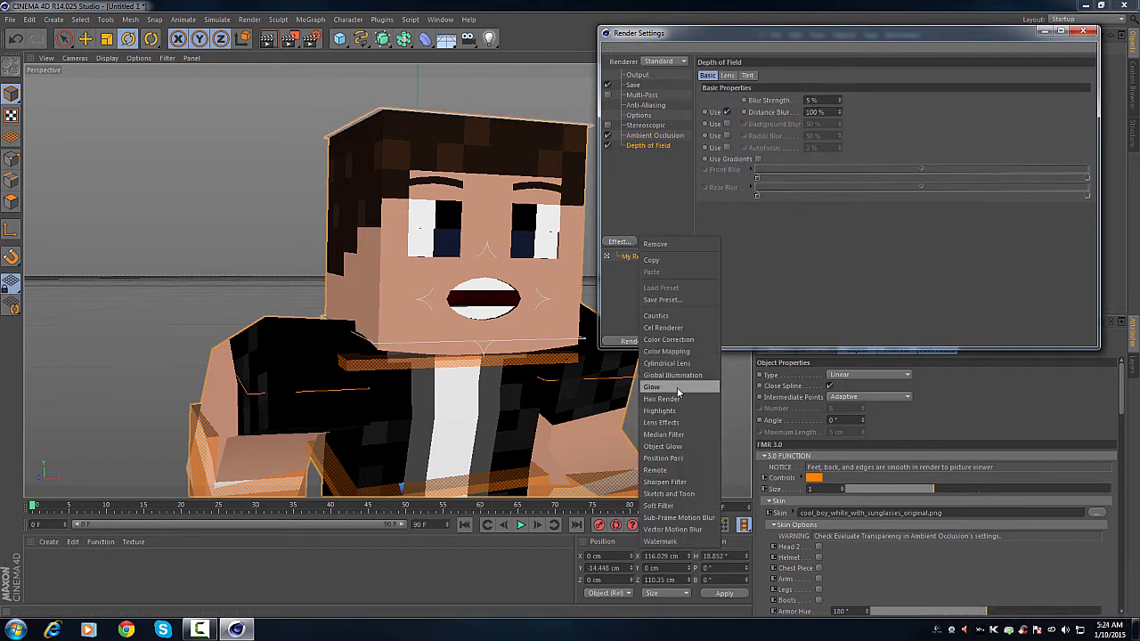
{"action": "left_click", "coordinate": [672, 375]}
{"action": "left_click", "coordinate": [621, 241]}
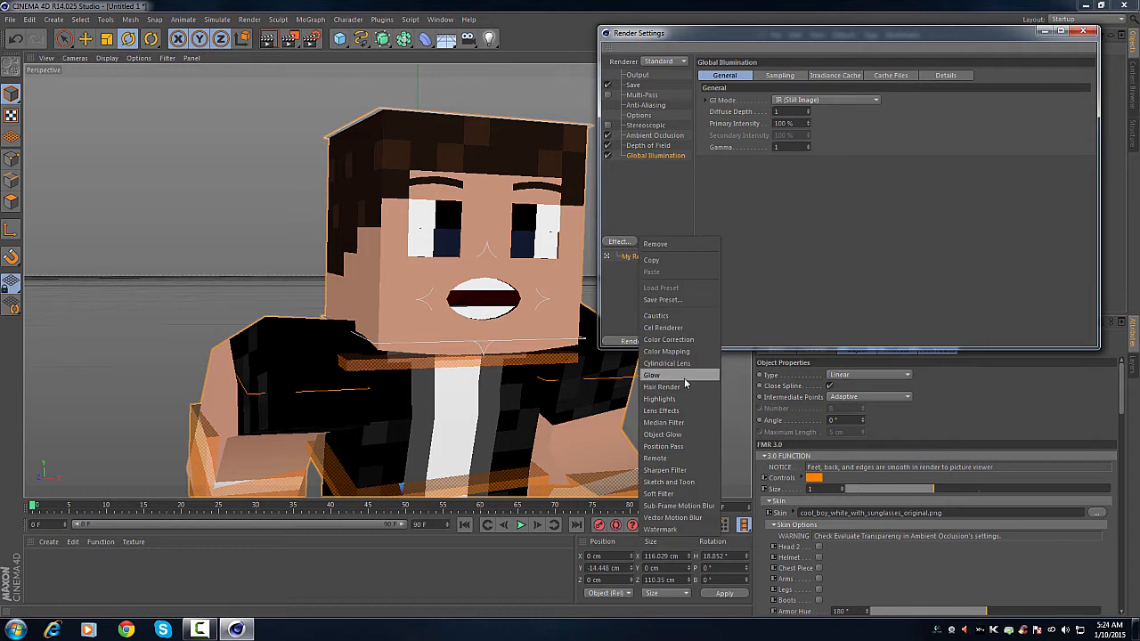
{"action": "left_click", "coordinate": [670, 378]}
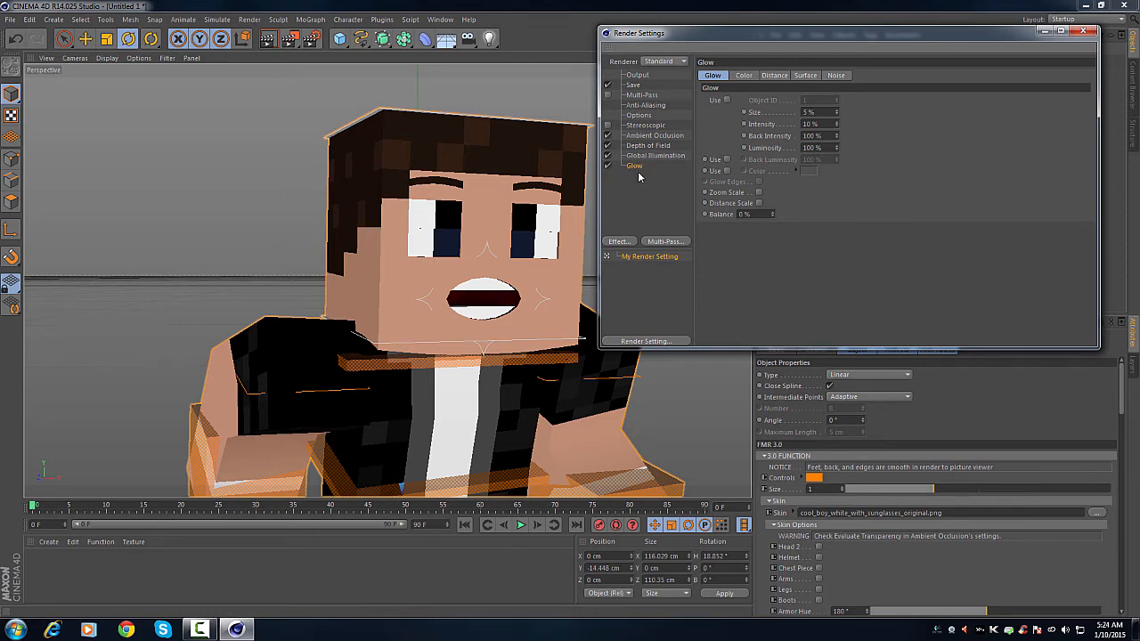
{"action": "left_click", "coordinate": [1082, 31]}
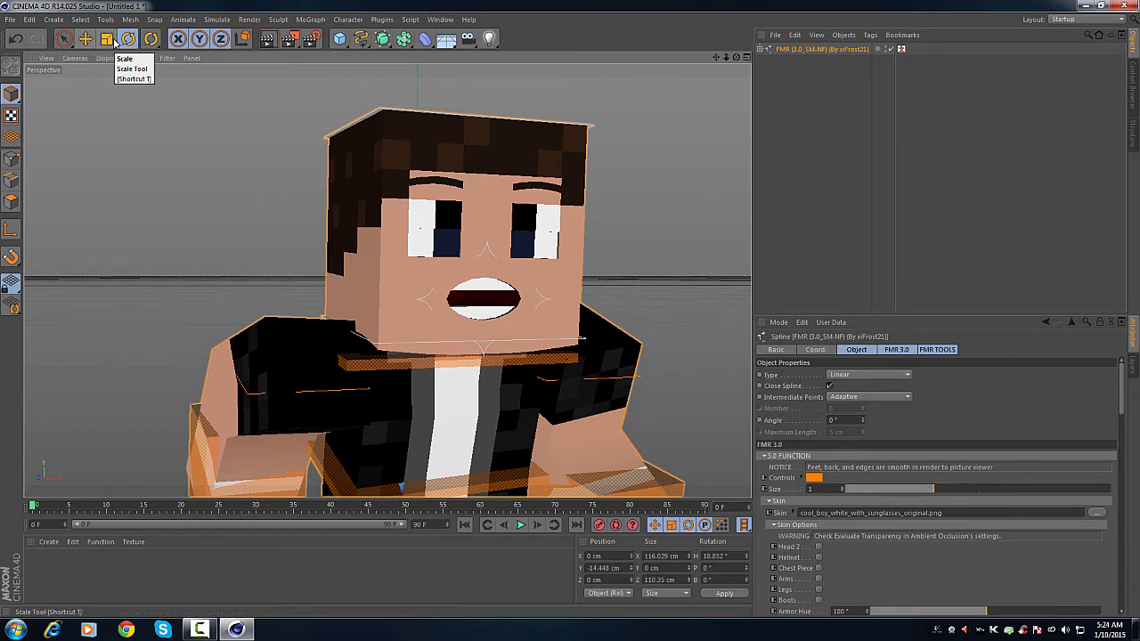
Step: Add an infinite light to the scene
{"action": "left_click", "coordinate": [53, 22]}
{"action": "mouse_move", "coordinate": [69, 145]}
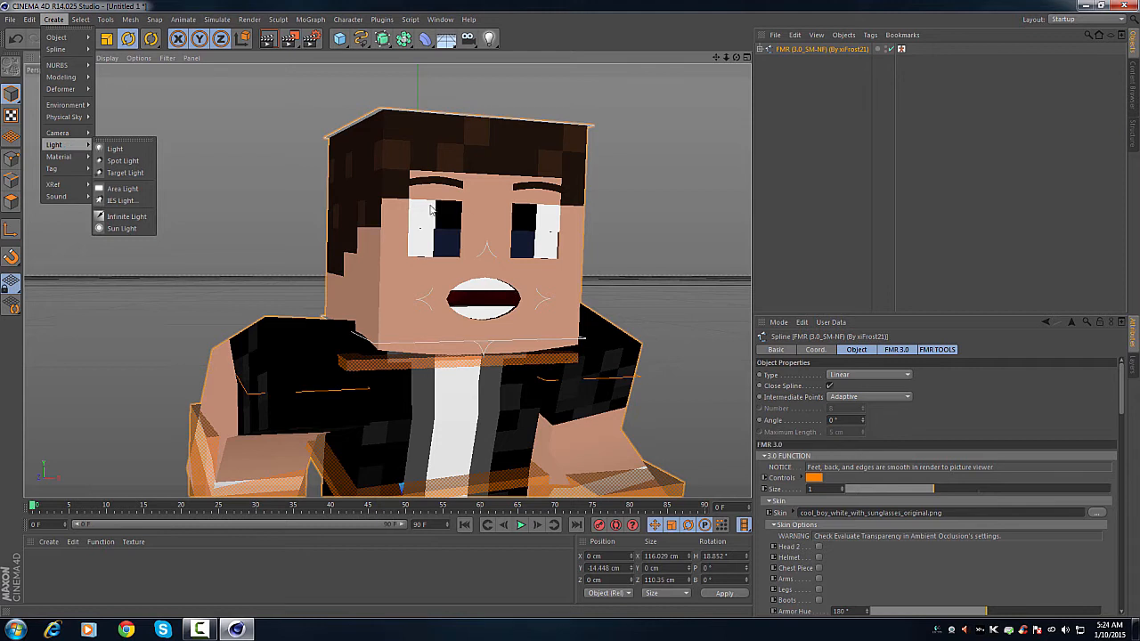
{"action": "left_click", "coordinate": [138, 217]}
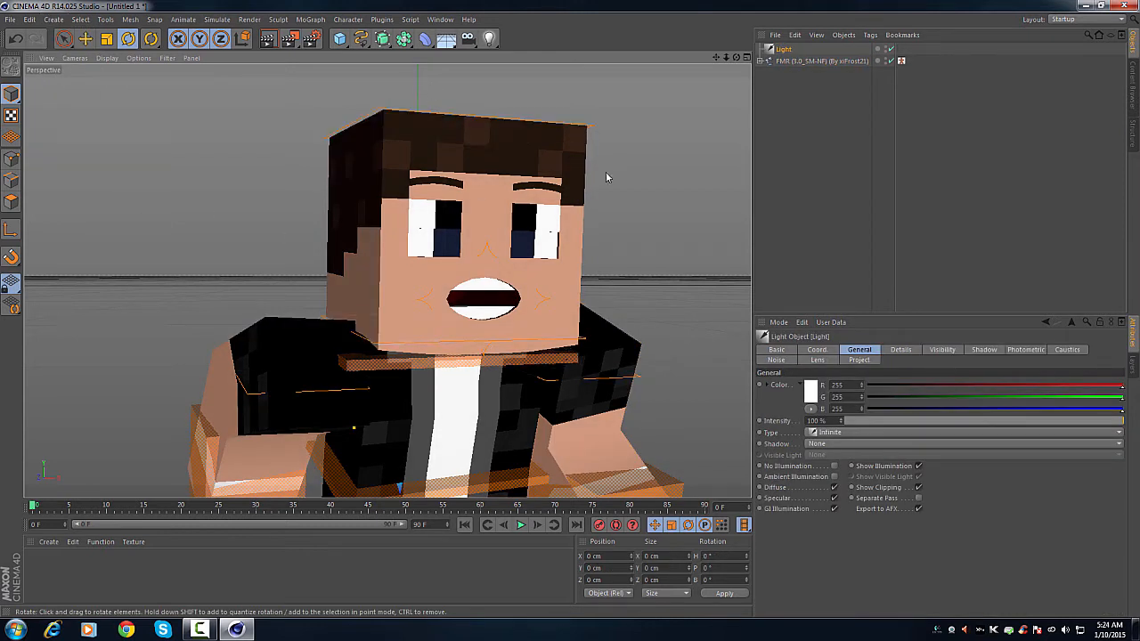
Step: Try to position the infinite light far behind the character at about X -85 cm and Z 6711 cm
{"action": "scroll", "coordinate": [460, 414], "scroll_direction": "down", "scroll_amount": 4}
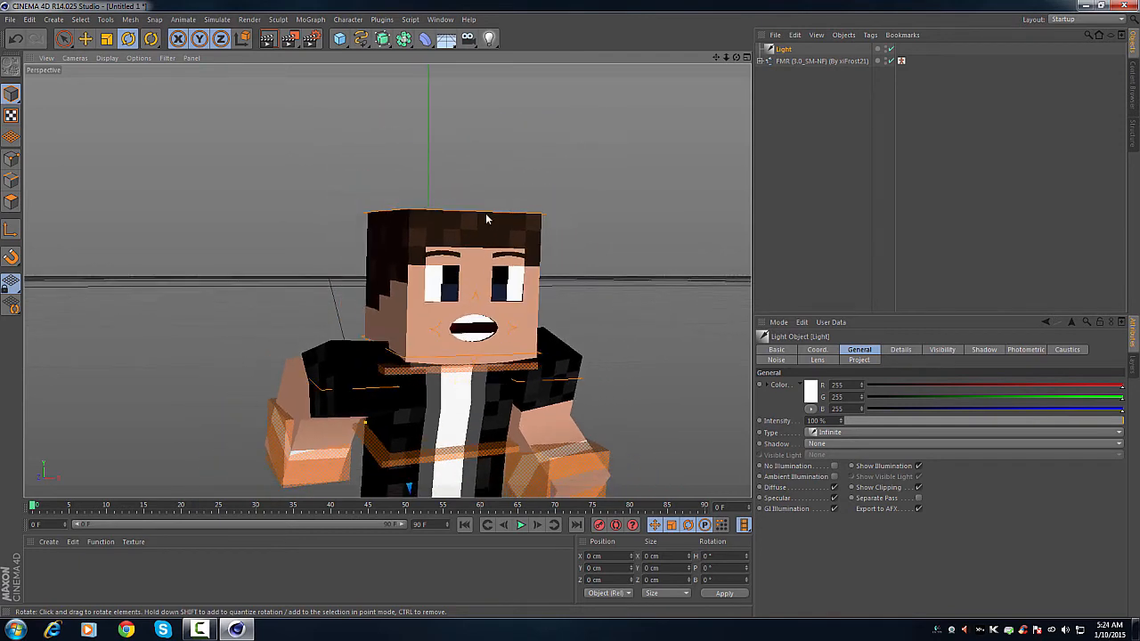
{"action": "scroll", "coordinate": [486, 218], "scroll_direction": "down", "scroll_amount": 6}
{"action": "scroll", "coordinate": [476, 195], "scroll_direction": "down", "scroll_amount": 2}
{"action": "key", "text": "e"}
{"action": "left_click_drag", "start_coordinate": [480, 420], "coordinate": [365, 418]}
{"action": "left_click_drag", "start_coordinate": [345, 356], "coordinate": [328, 291]}
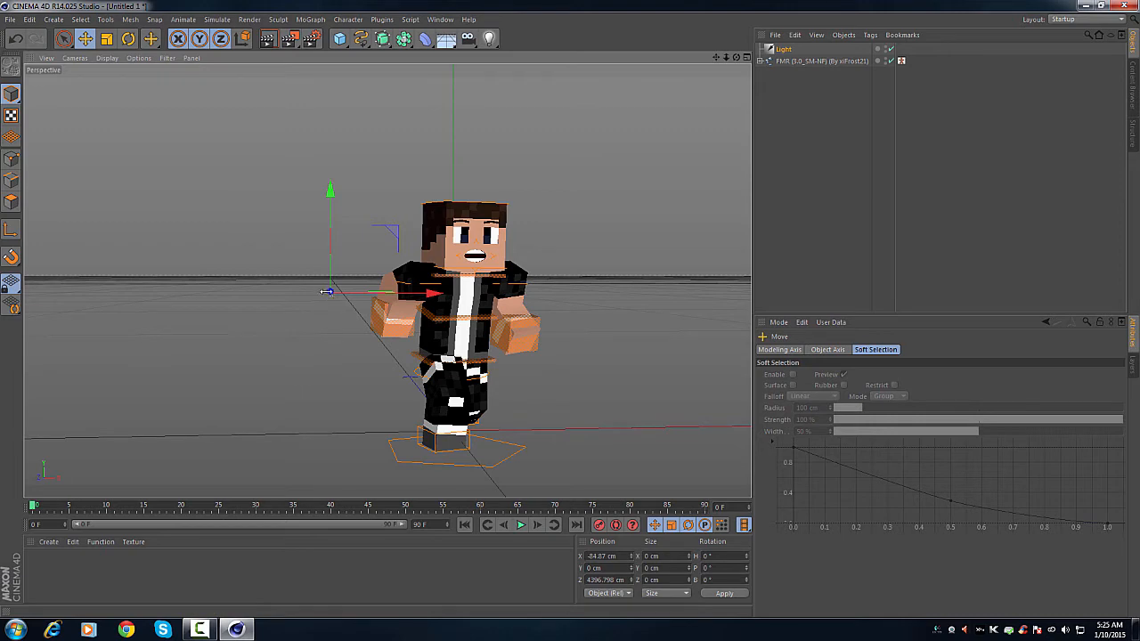
{"action": "left_click_drag", "start_coordinate": [329, 293], "coordinate": [329, 286]}
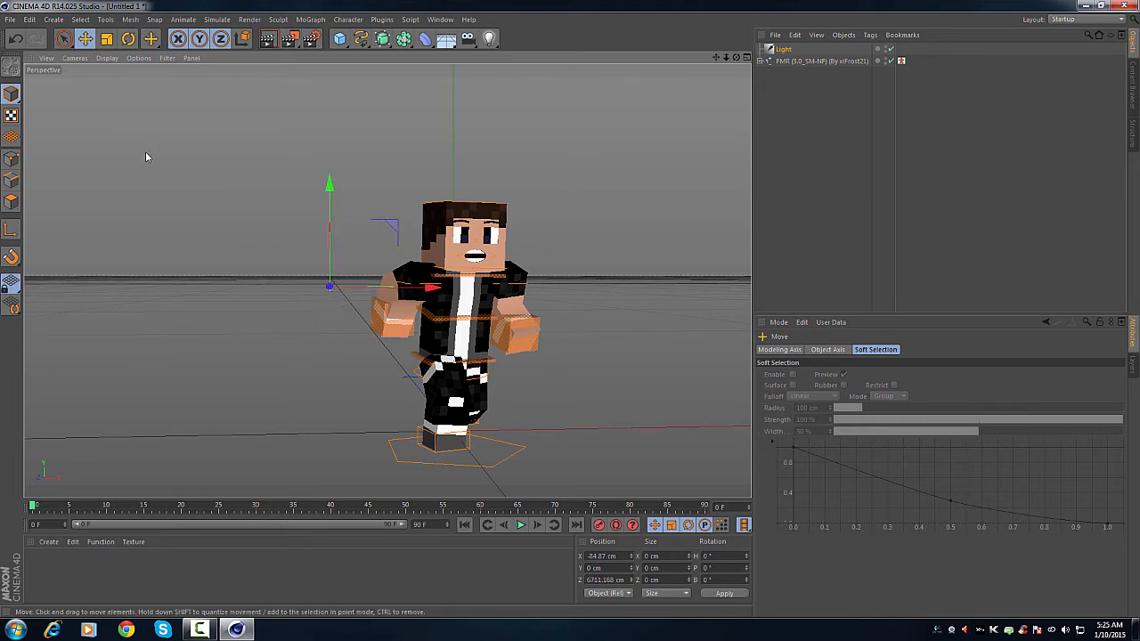
Step: Move the infinite light in front of the character to about X 44 cm, Y 123 cm, Z -105 cm
{"action": "left_click", "coordinate": [63, 38]}
{"action": "left_click_drag", "start_coordinate": [287, 323], "coordinate": [354, 336], "text": "alt"}
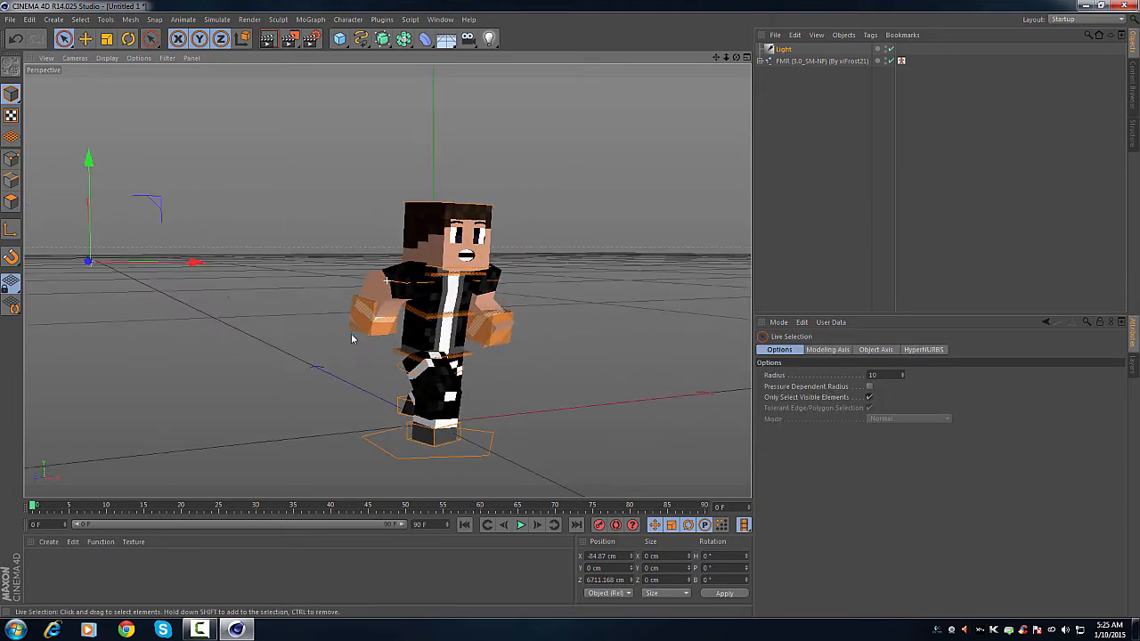
{"action": "left_click_drag", "start_coordinate": [198, 261], "coordinate": [314, 262]}
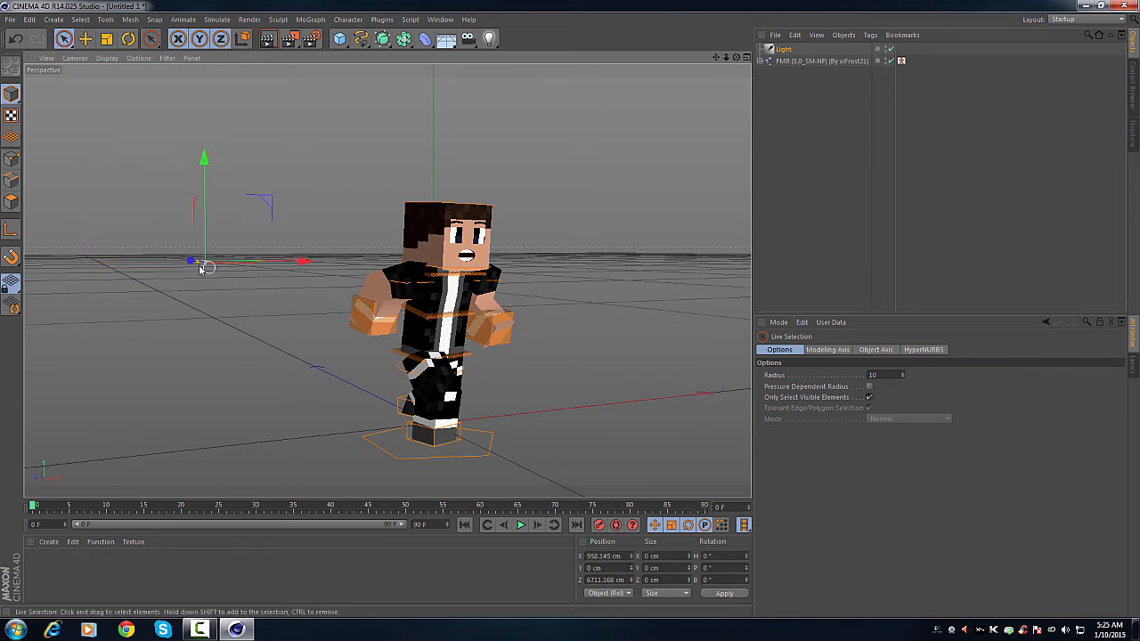
{"action": "left_click_drag", "start_coordinate": [189, 264], "coordinate": [649, 346]}
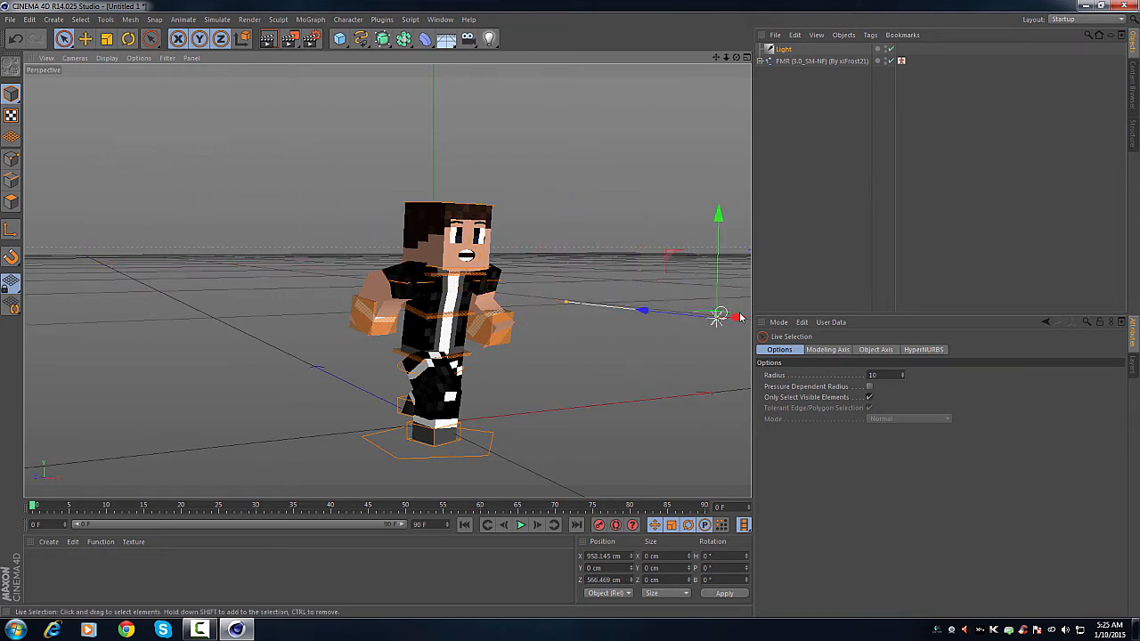
{"action": "left_click_drag", "start_coordinate": [739, 317], "coordinate": [538, 356]}
{"action": "left_click_drag", "start_coordinate": [584, 279], "coordinate": [507, 286], "text": "alt"}
{"action": "left_click_drag", "start_coordinate": [697, 310], "coordinate": [738, 350]}
{"action": "left_click_drag", "start_coordinate": [623, 369], "coordinate": [503, 249], "text": "alt"}
{"action": "left_click_drag", "start_coordinate": [573, 348], "coordinate": [427, 343], "text": "alt"}
{"action": "scroll", "coordinate": [532, 254], "scroll_direction": "up", "scroll_amount": 3}
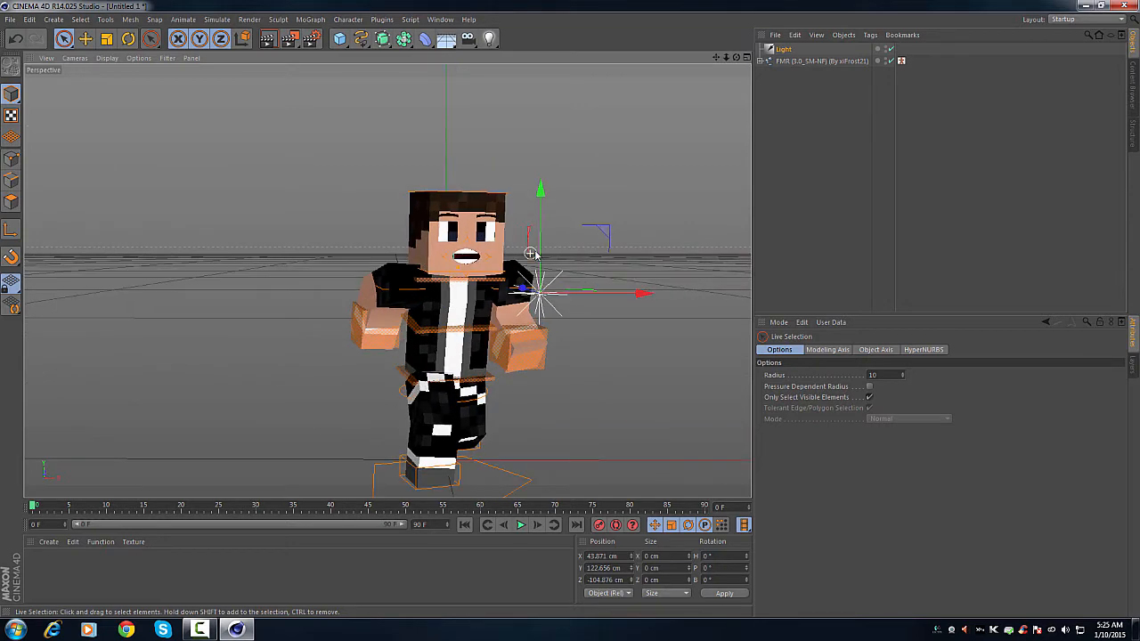
Step: Render a close-up of the character's head and torso to the Picture Viewer, overwriting TestSubject.png, and inspect the image at full window size
{"action": "scroll", "coordinate": [534, 252], "scroll_direction": "up", "scroll_amount": 6}
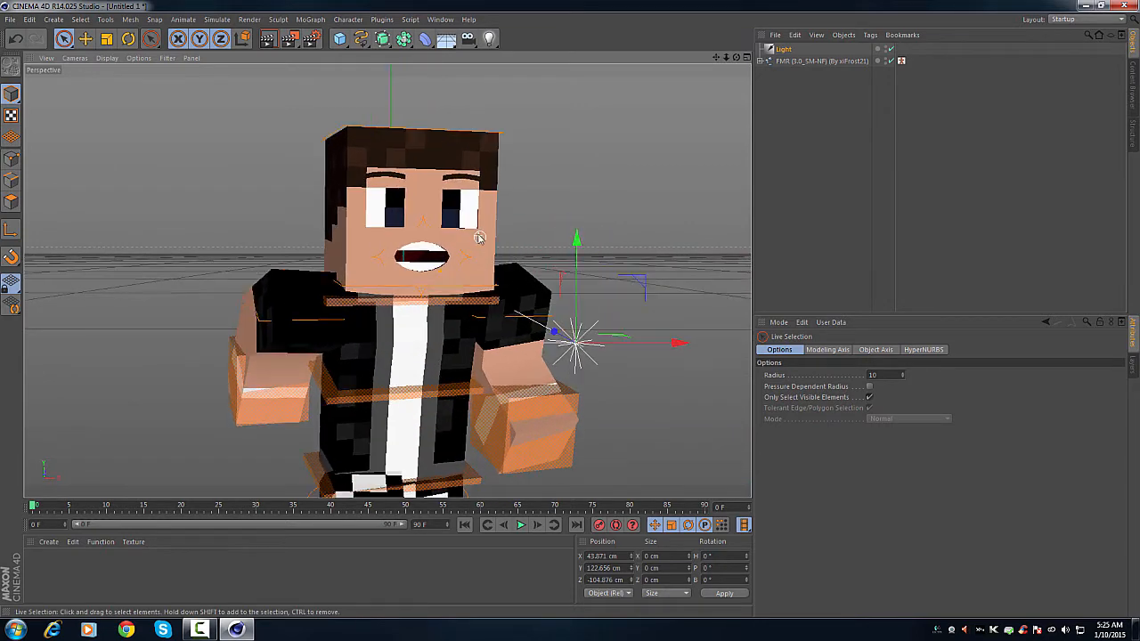
{"action": "scroll", "coordinate": [124, 234], "scroll_direction": "up", "scroll_amount": 2}
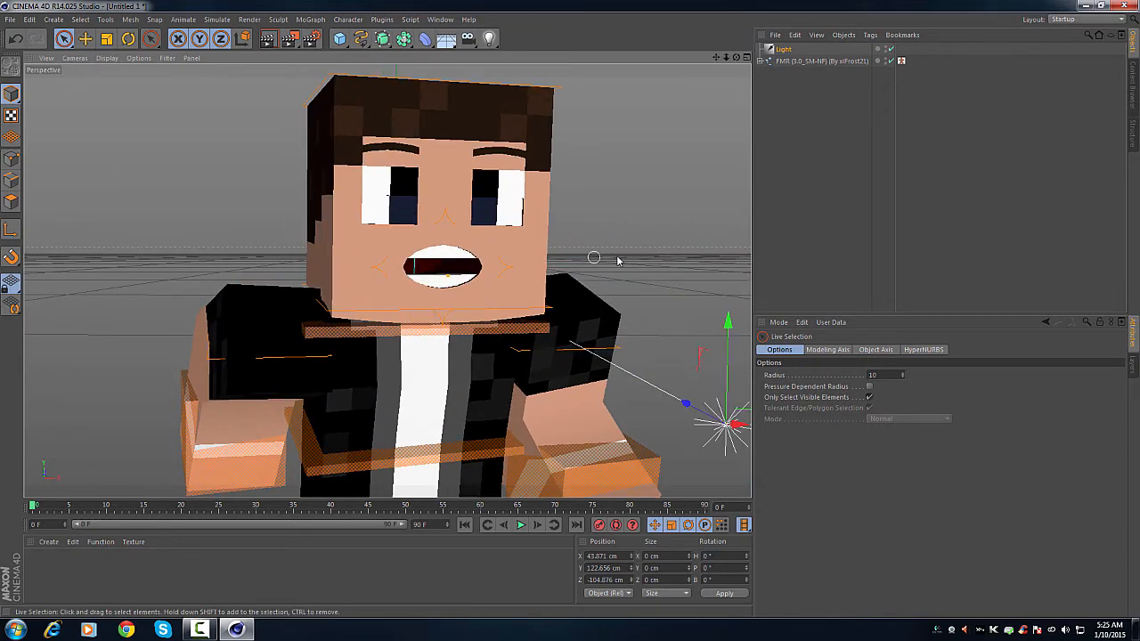
{"action": "scroll", "coordinate": [623, 257], "scroll_direction": "down", "scroll_amount": 4}
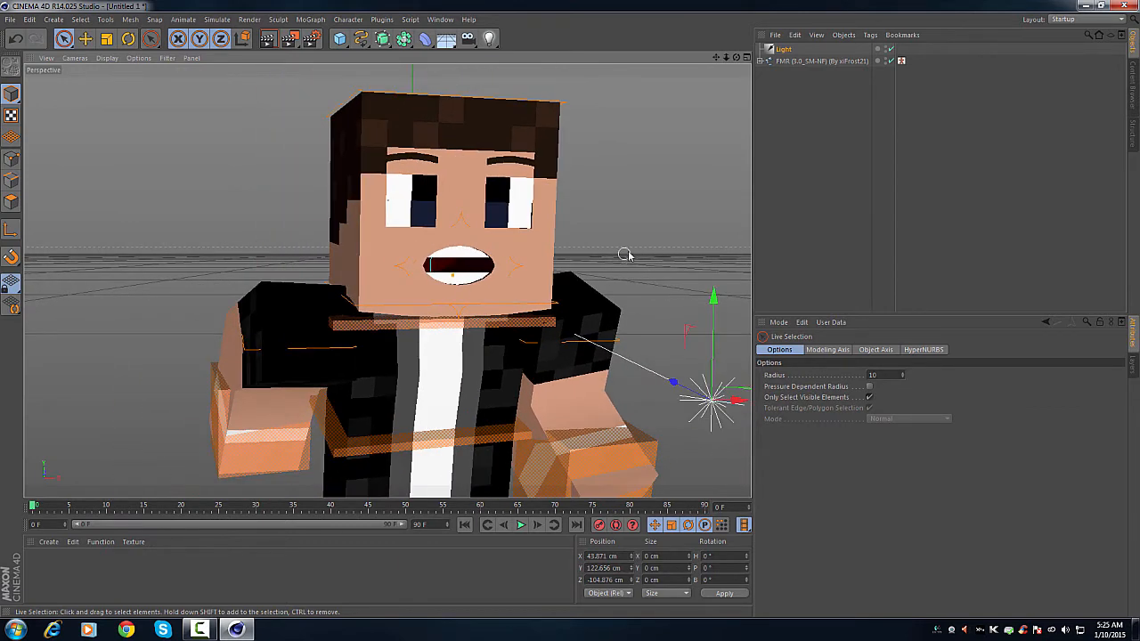
{"action": "scroll", "coordinate": [636, 118], "scroll_direction": "up", "scroll_amount": 1}
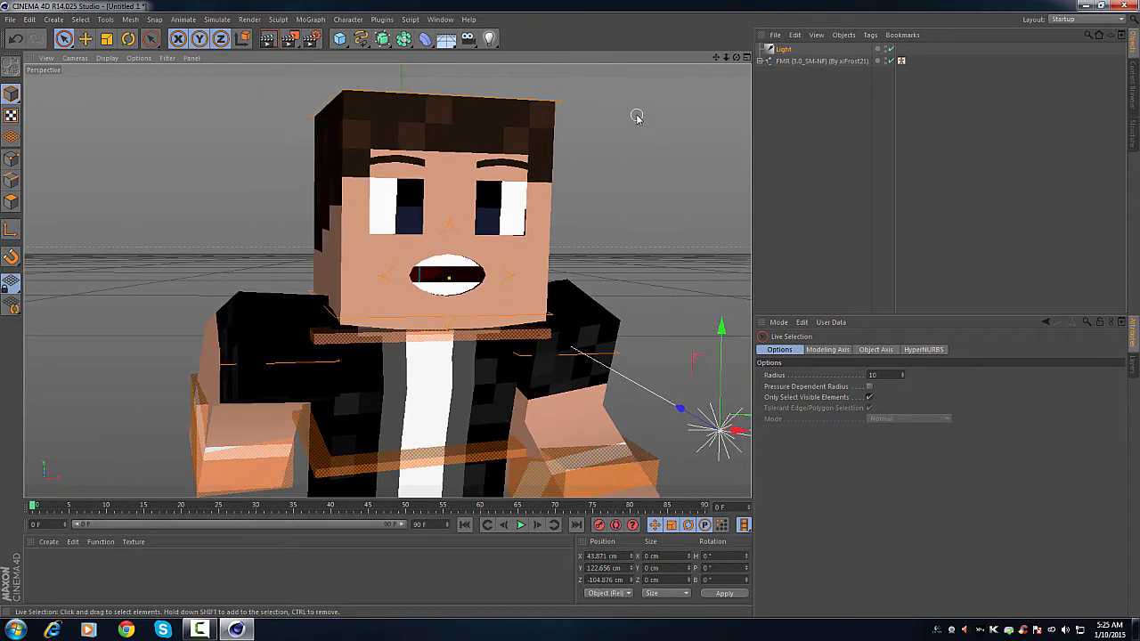
{"action": "scroll", "coordinate": [637, 118], "scroll_direction": "up", "scroll_amount": 1}
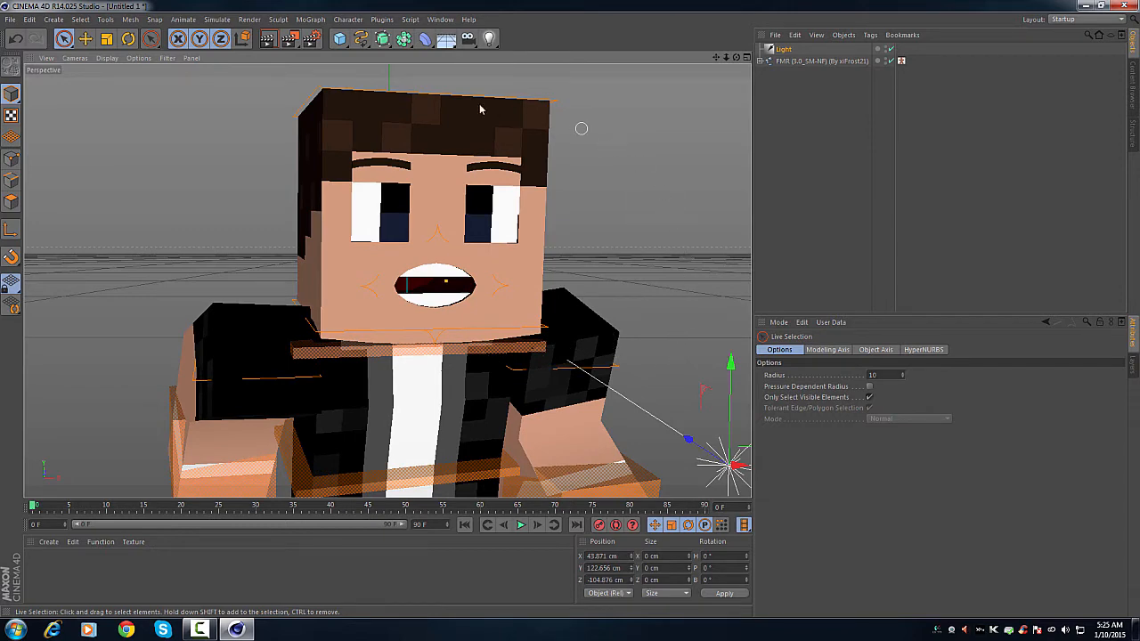
{"action": "left_click", "coordinate": [291, 40]}
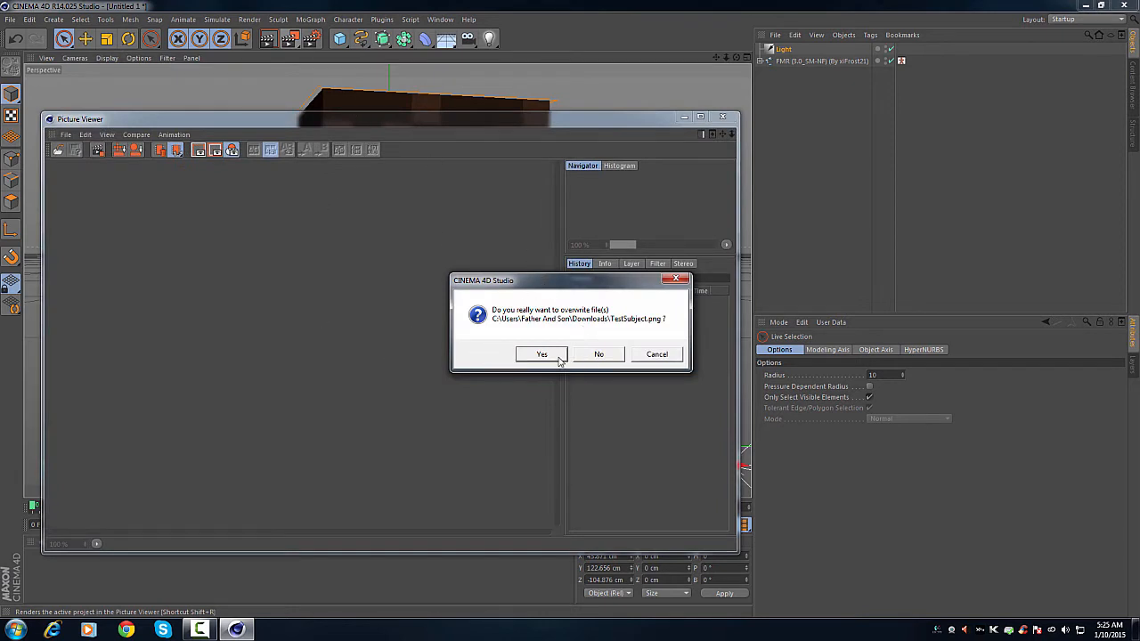
{"action": "left_click", "coordinate": [560, 354]}
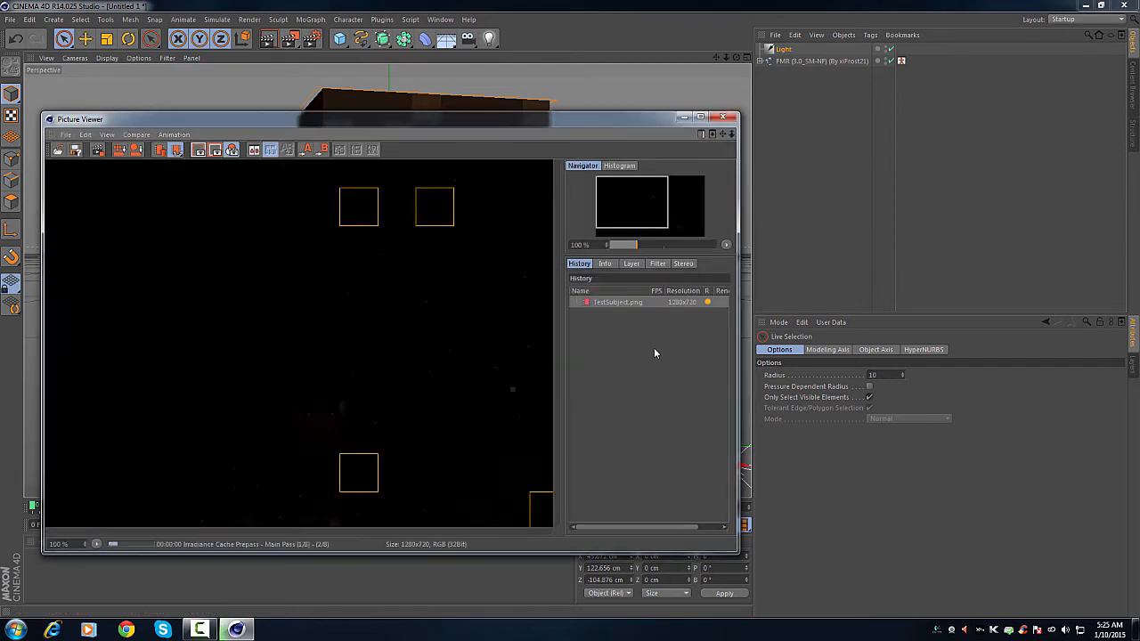
{"action": "left_click", "coordinate": [701, 118]}
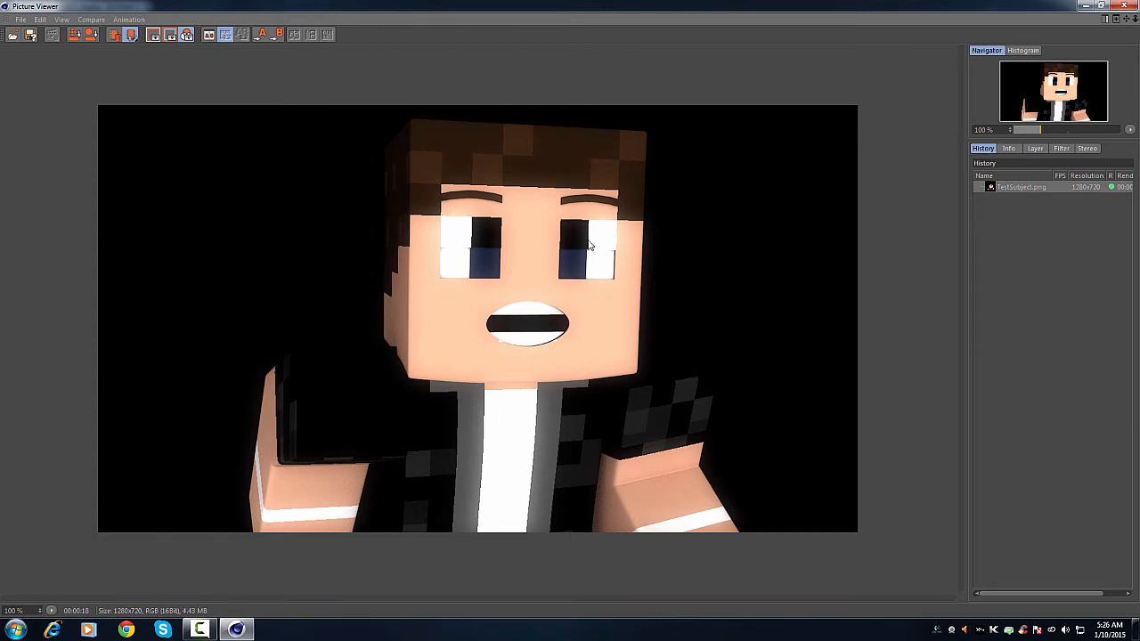
{"action": "left_click", "coordinate": [1132, 6]}
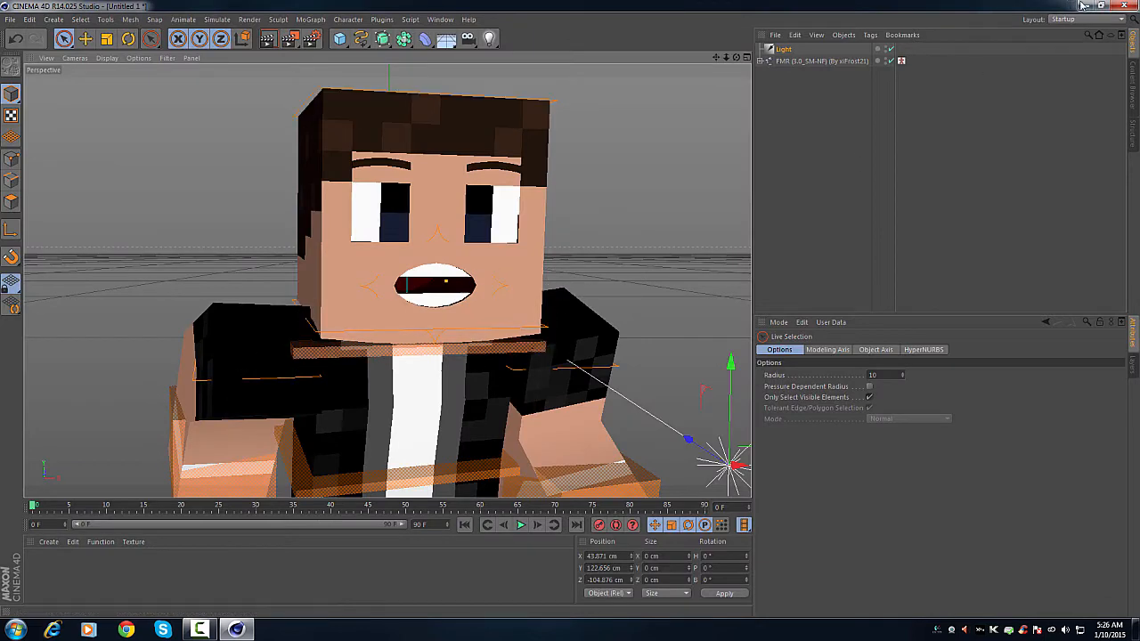
Step: Minimize Cinema 4D and launch Photoshop
{"action": "left_click", "coordinate": [1081, 6]}
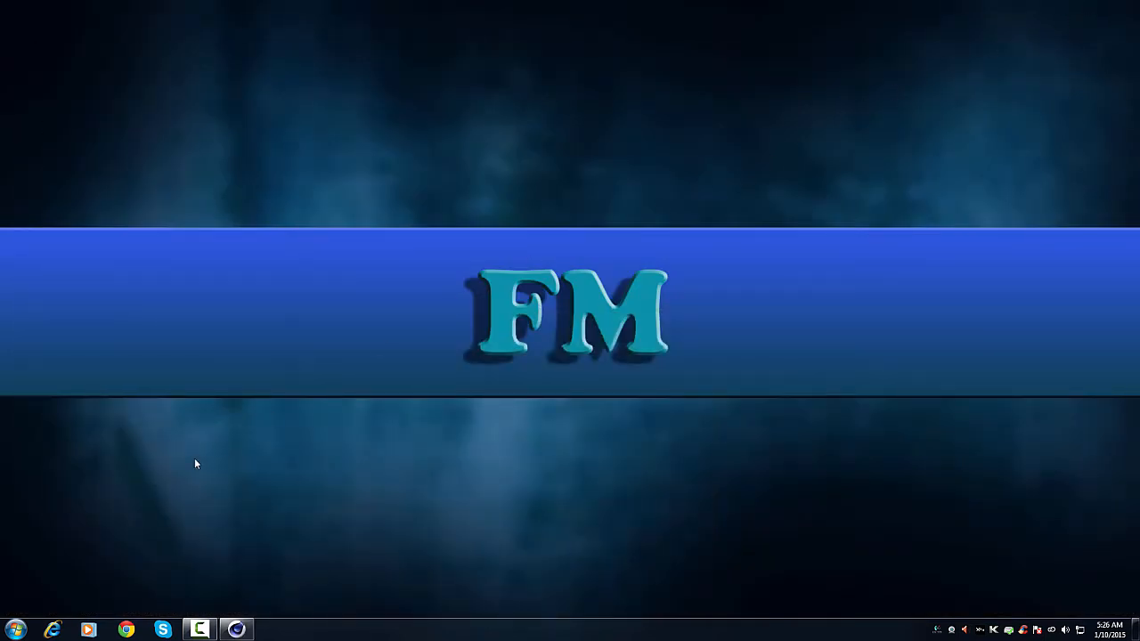
{"action": "left_click", "coordinate": [15, 630]}
{"action": "type", "text": "photoshop"}
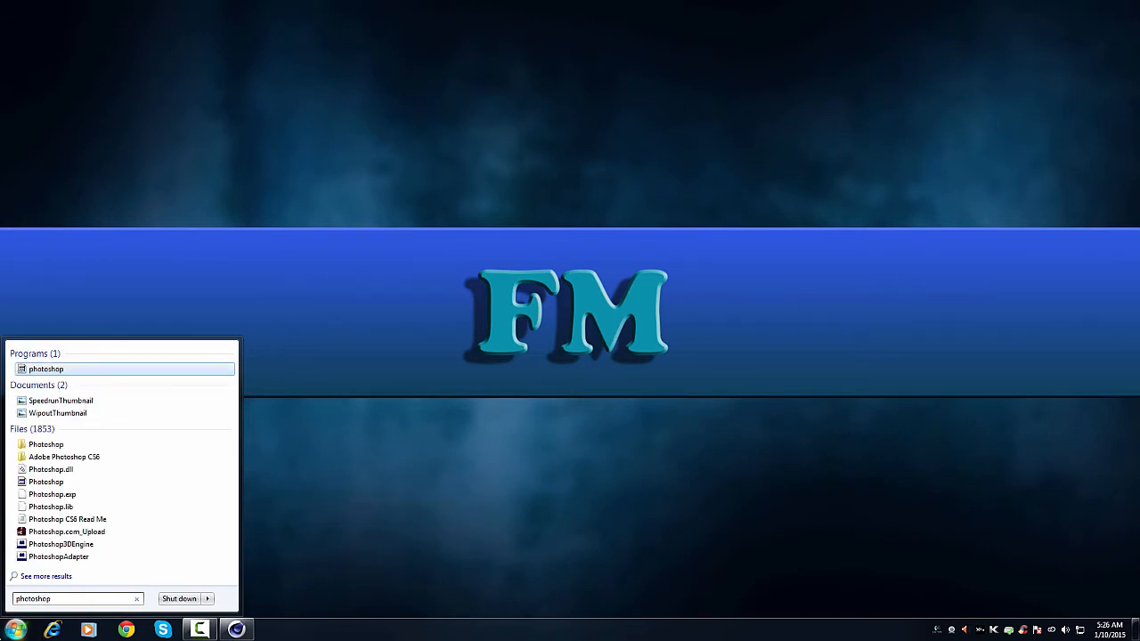
{"action": "left_click", "coordinate": [51, 369]}
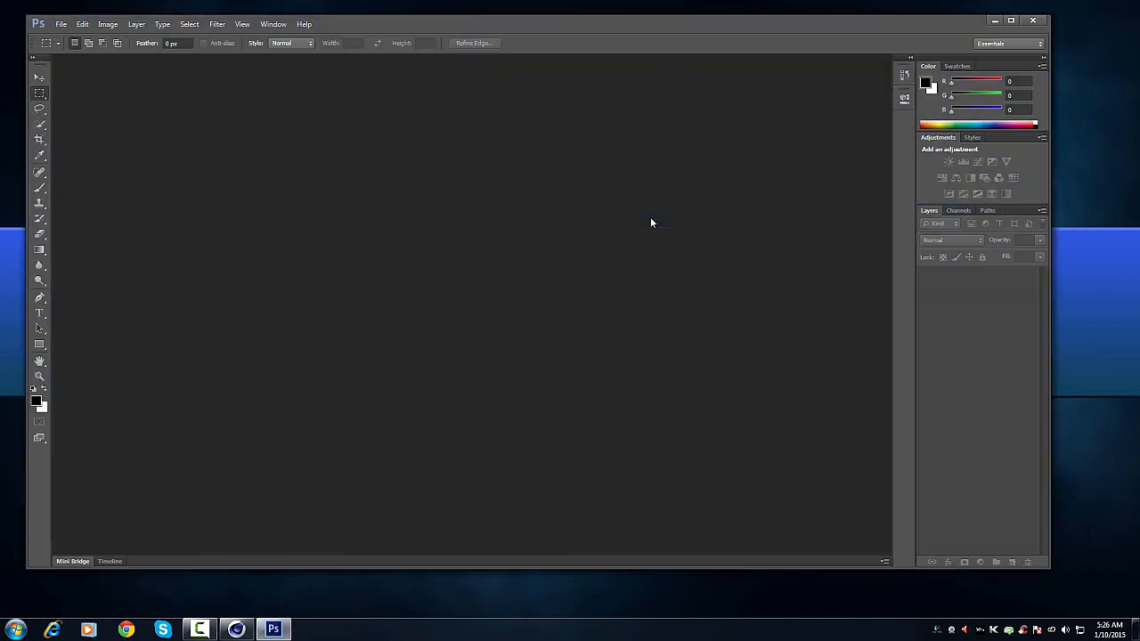
Step: Create a new 1280 x 720 pixel document at 280 pixels/inch with white background contents
{"action": "left_click", "coordinate": [62, 24]}
{"action": "left_click", "coordinate": [72, 36]}
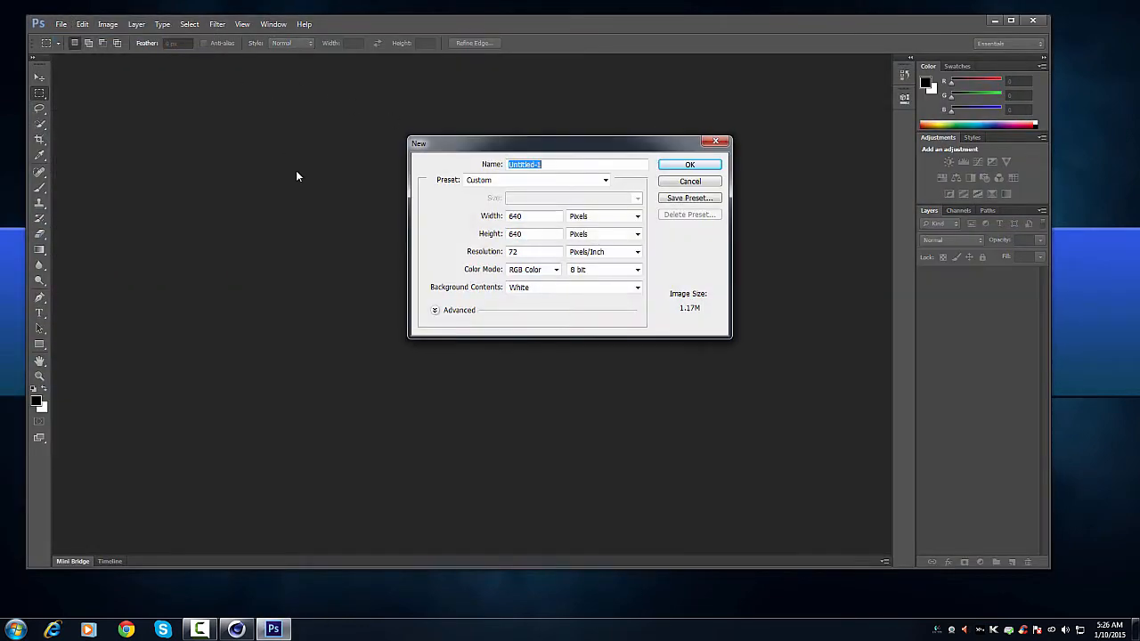
{"action": "key", "text": "Tab"}
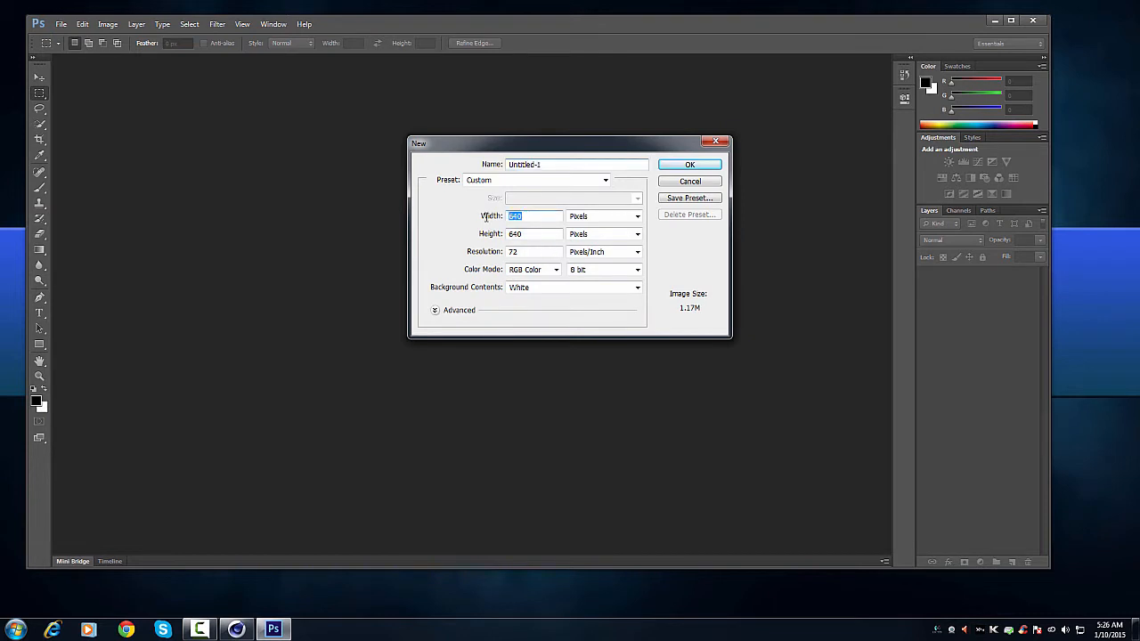
{"action": "type", "text": "1280"}
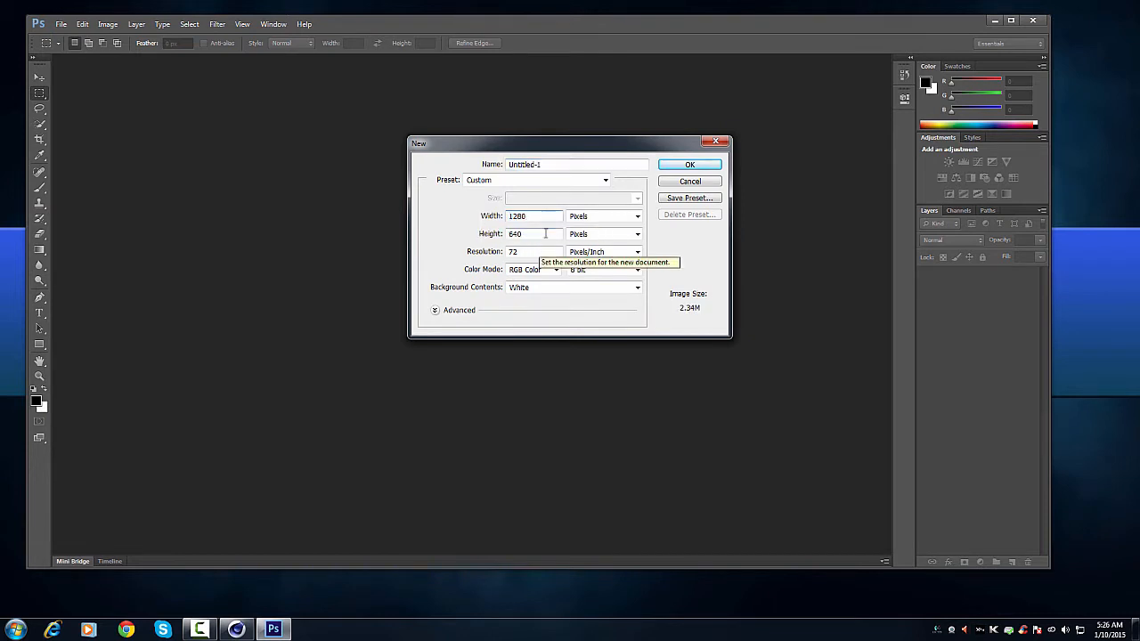
{"action": "key", "text": "Tab"}
{"action": "type", "text": "720"}
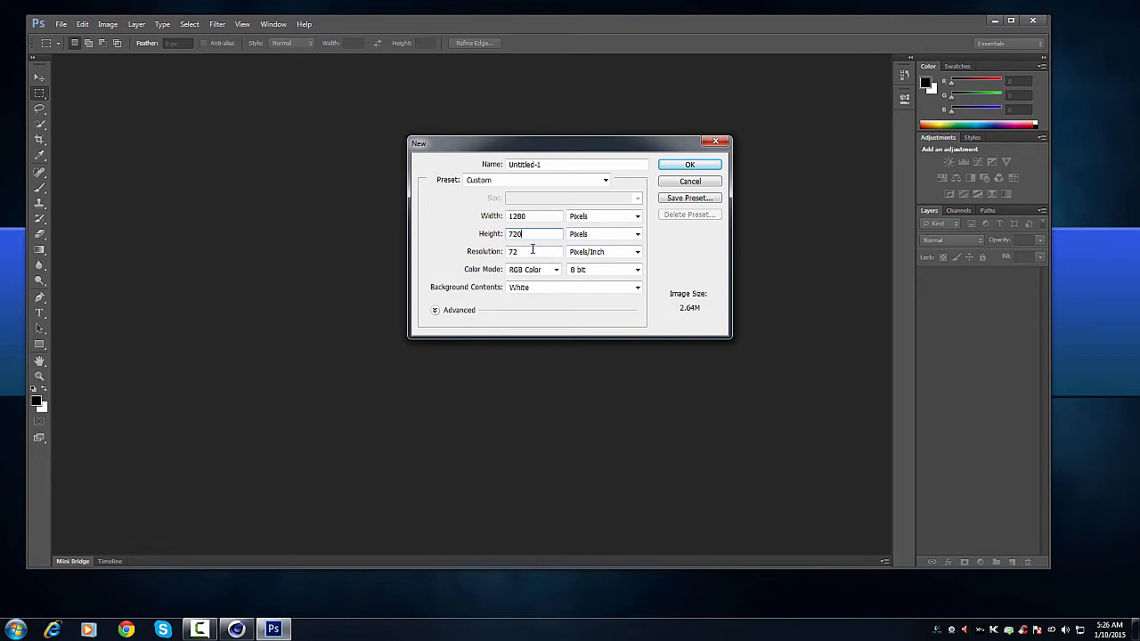
{"action": "key", "text": "Tab"}
{"action": "type", "text": "280"}
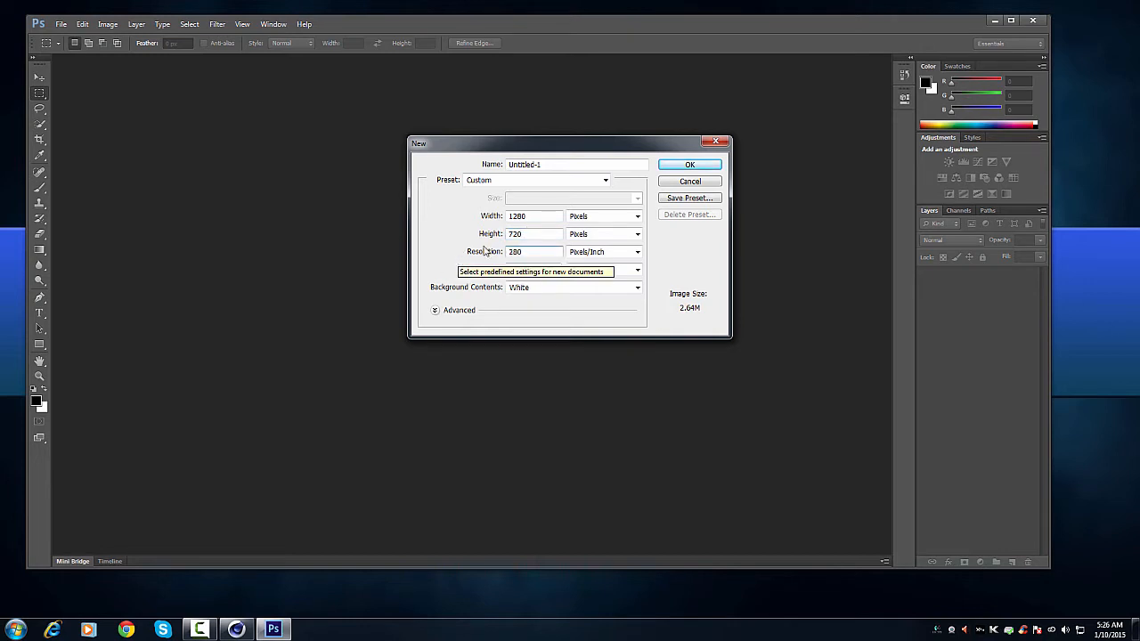
{"action": "left_click", "coordinate": [529, 288]}
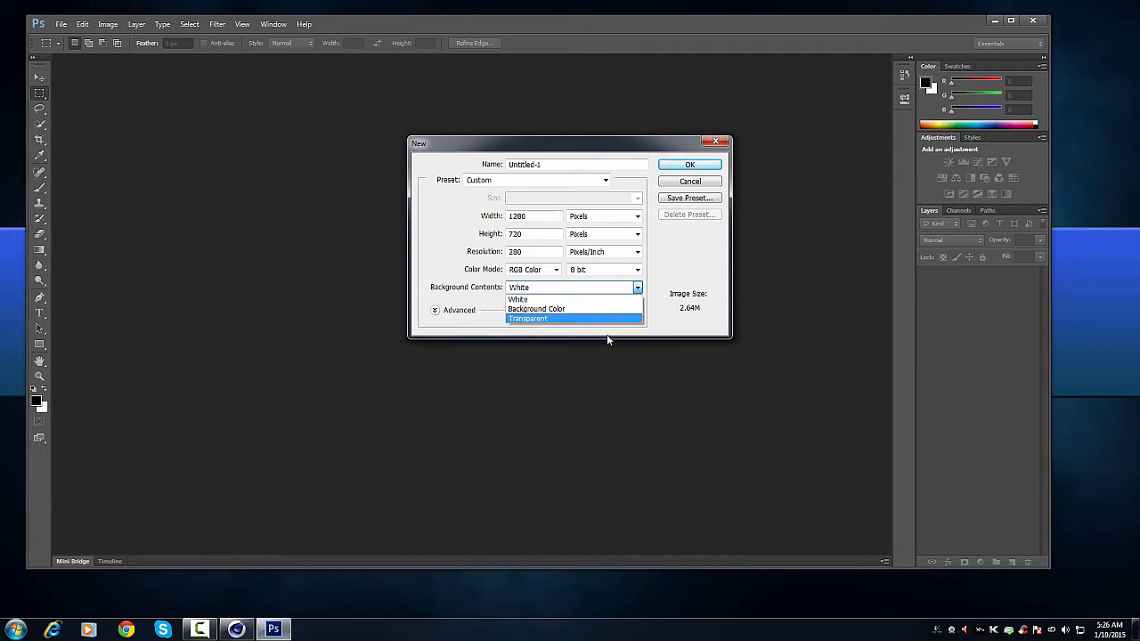
{"action": "left_click", "coordinate": [536, 300]}
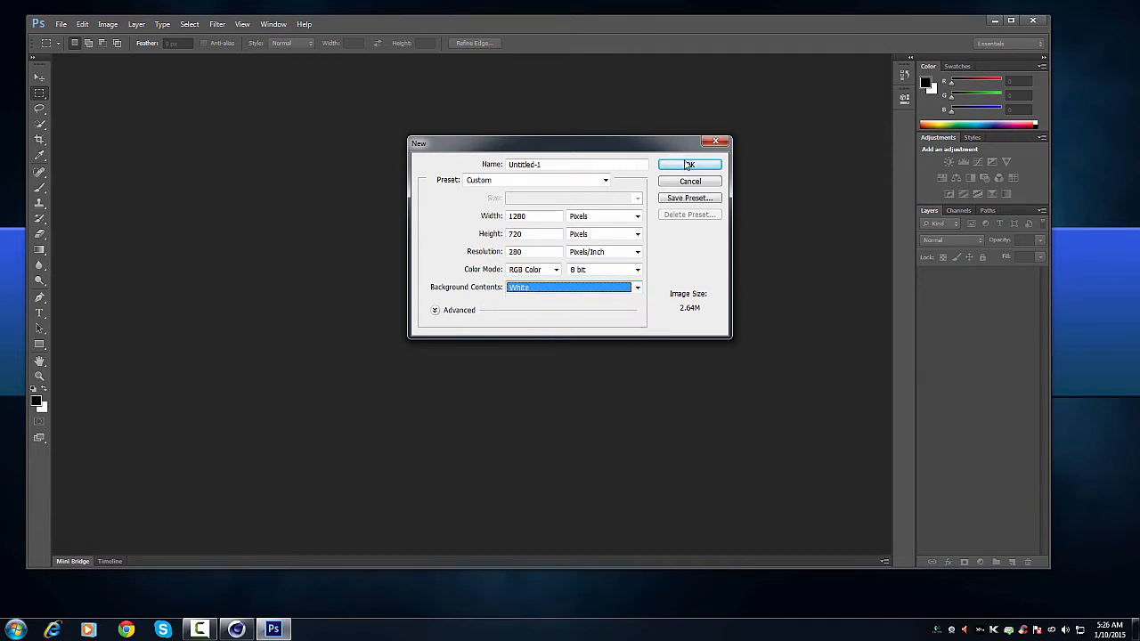
{"action": "left_click", "coordinate": [686, 167]}
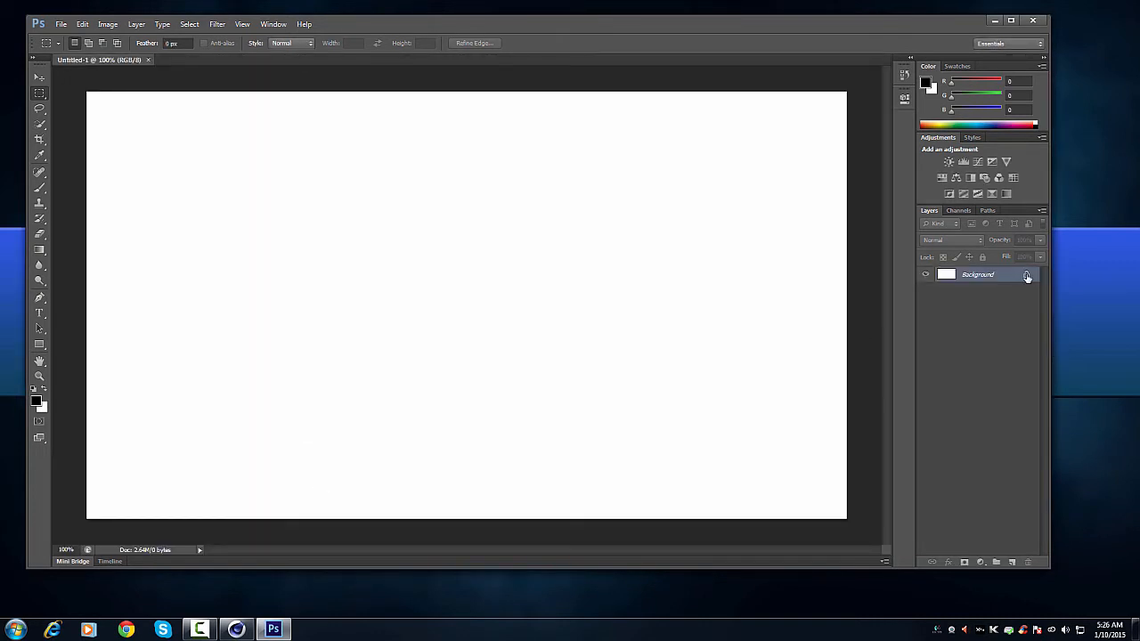
Step: Unlock the Background layer and add a Gradient Overlay to it using the Orange, Yellow, Orange preset
{"action": "left_click_drag", "start_coordinate": [1028, 276], "coordinate": [1028, 562]}
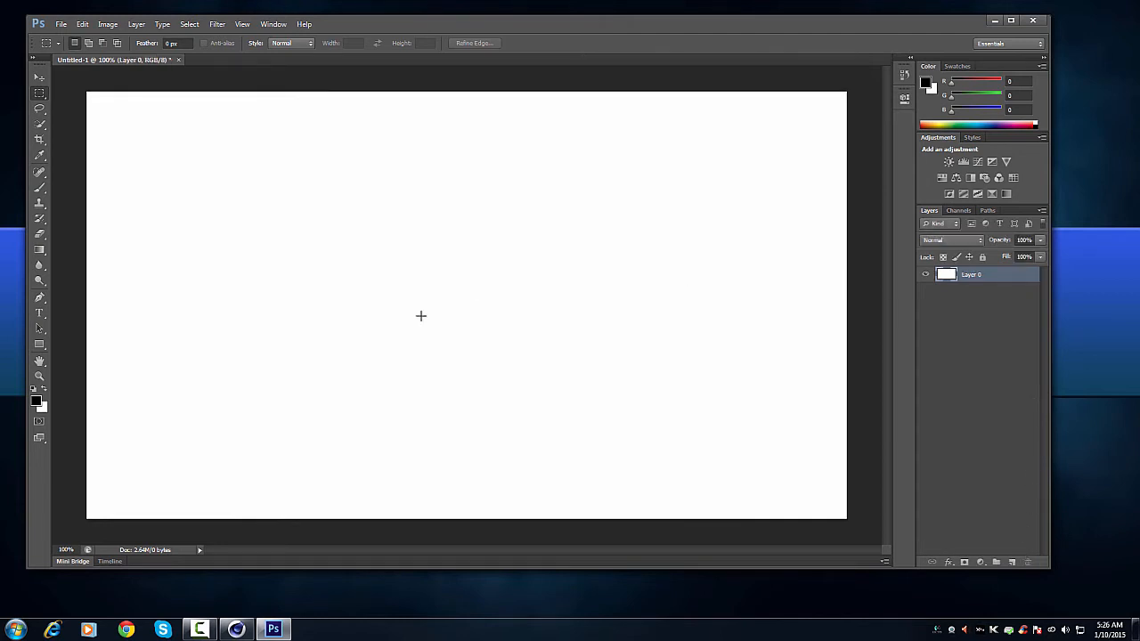
{"action": "double_click", "coordinate": [1024, 276]}
{"action": "left_click_drag", "start_coordinate": [834, 87], "coordinate": [840, 66]}
{"action": "left_click", "coordinate": [788, 221]}
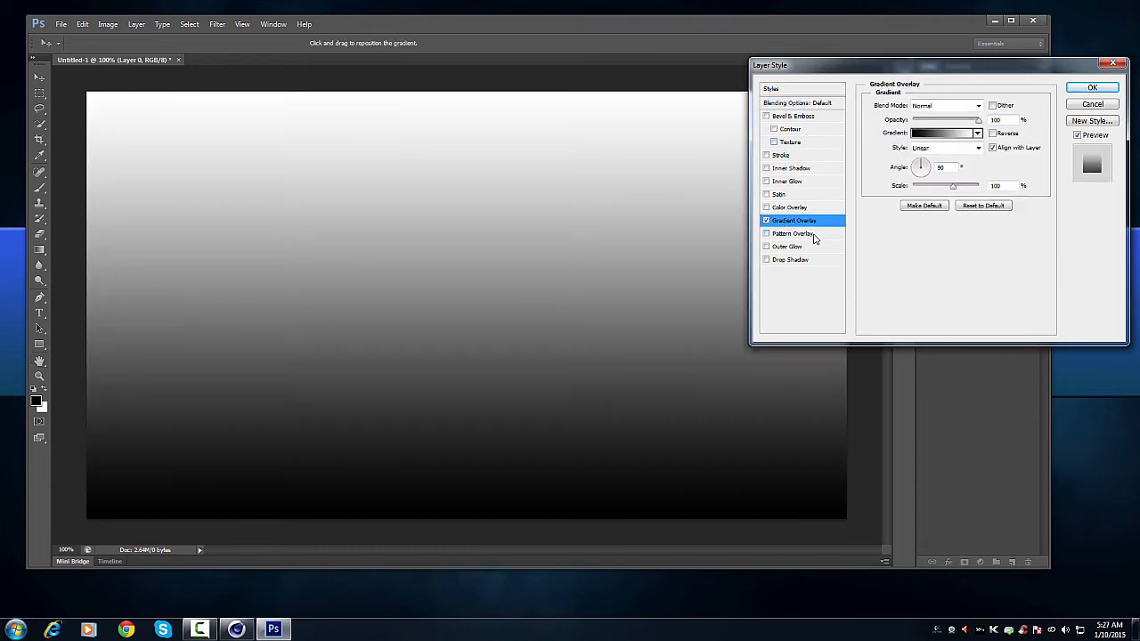
{"action": "left_click", "coordinate": [935, 133]}
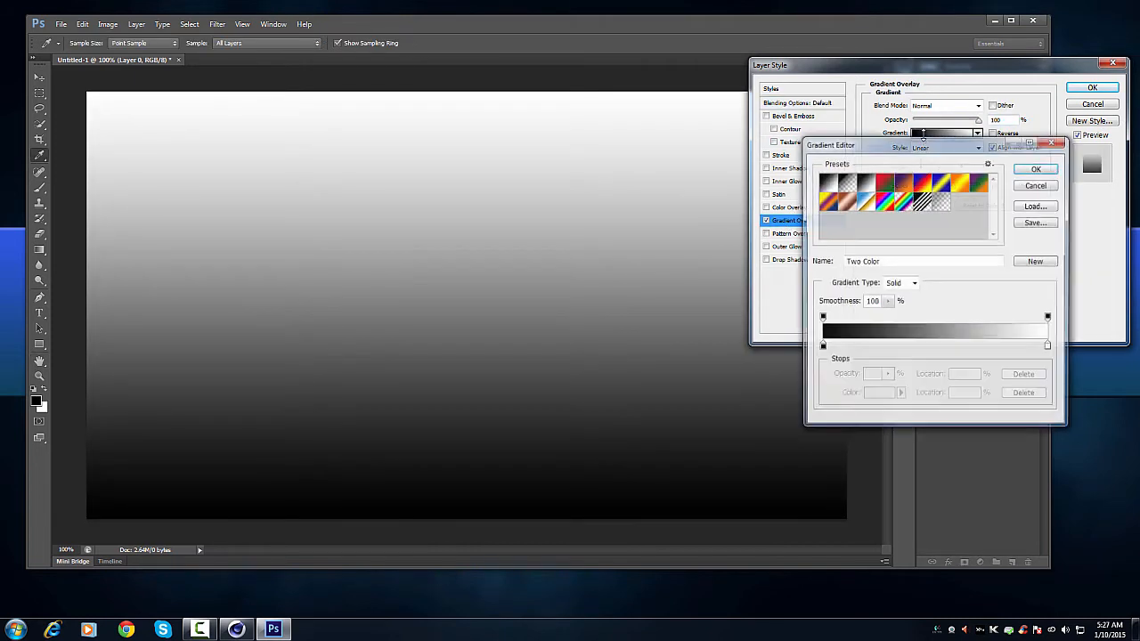
{"action": "left_click", "coordinate": [961, 184]}
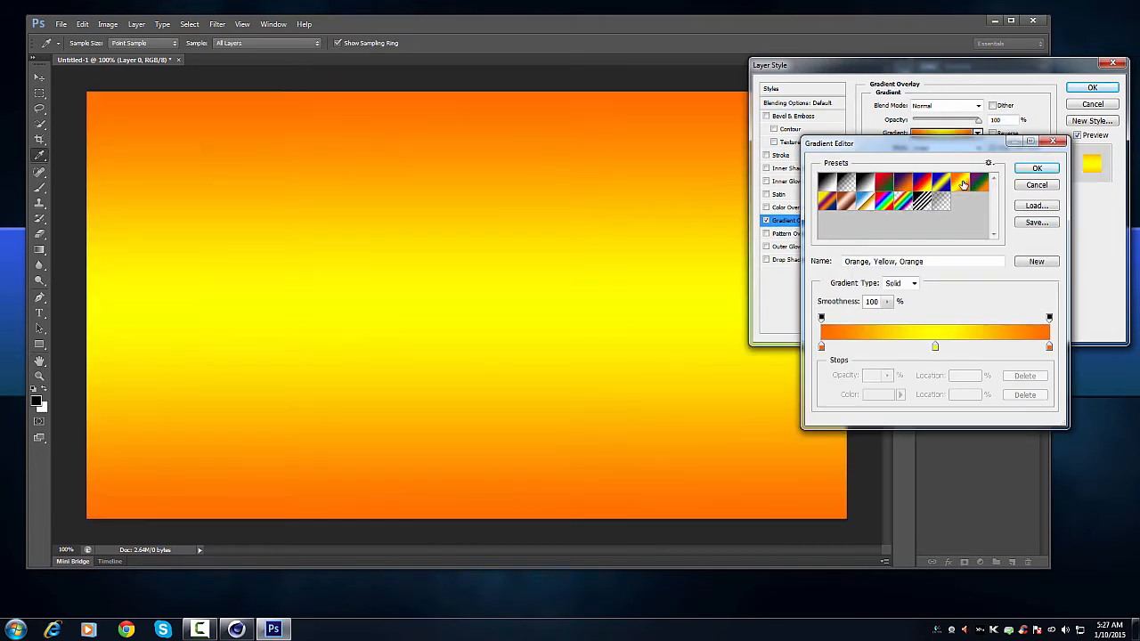
{"action": "left_click", "coordinate": [1033, 170]}
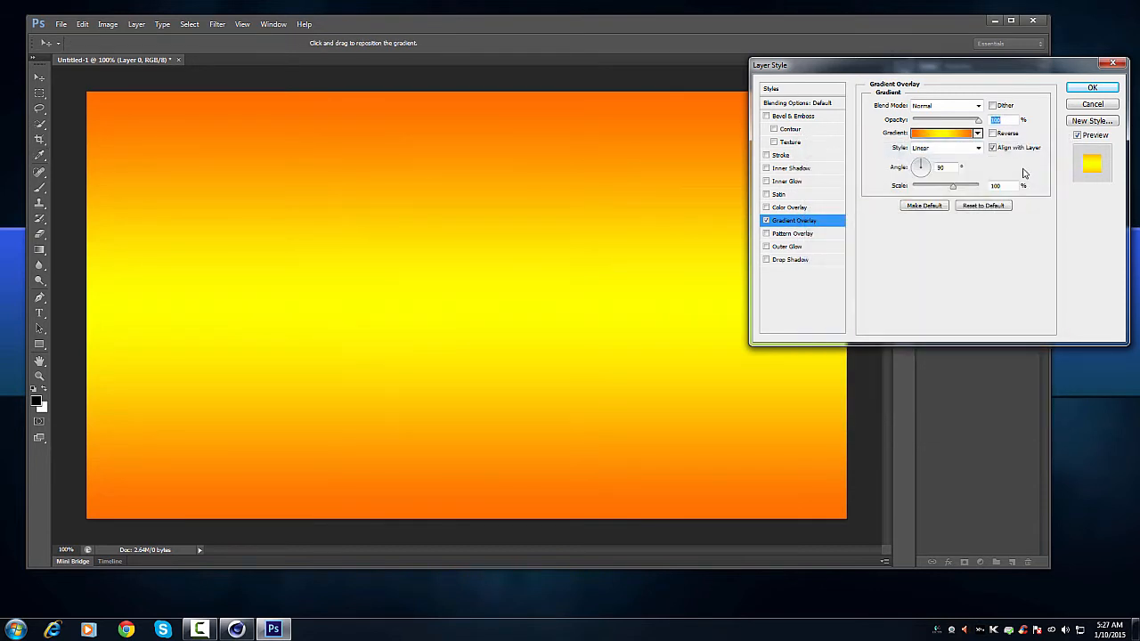
Step: Set the gradient overlay's style to Radial and open its gradient for editing
{"action": "left_click", "coordinate": [931, 148]}
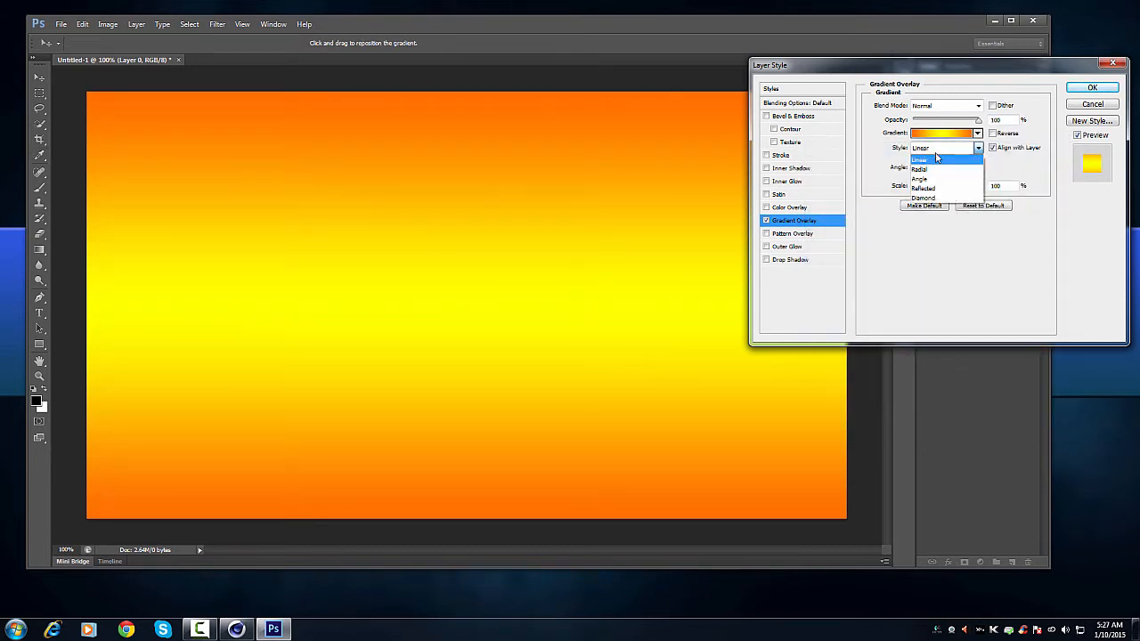
{"action": "left_click", "coordinate": [925, 159]}
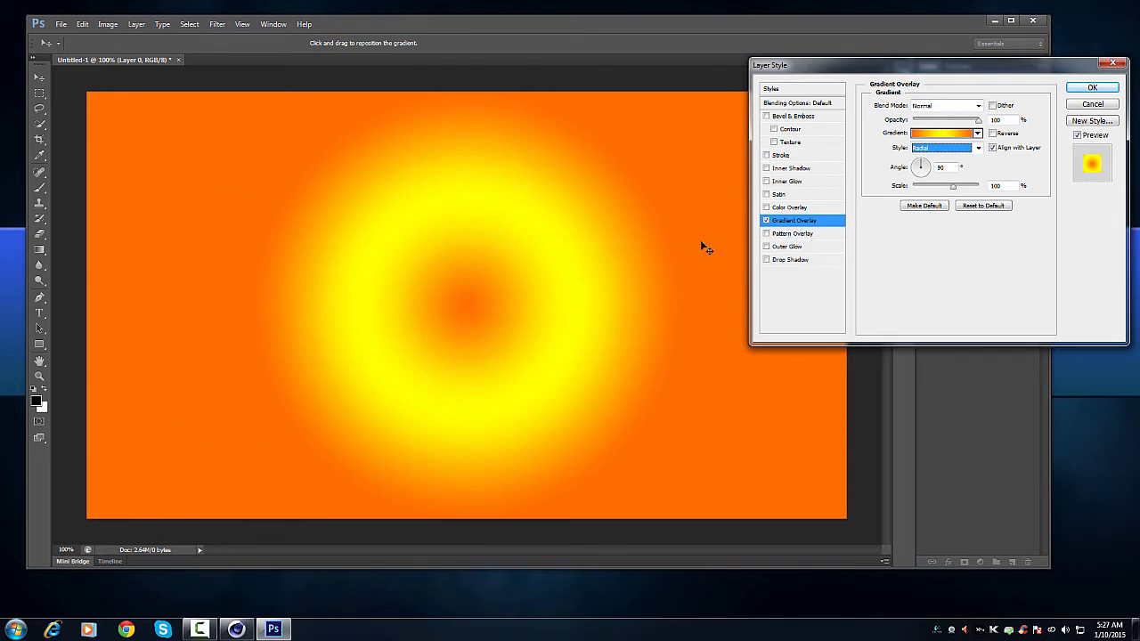
{"action": "left_click", "coordinate": [927, 136]}
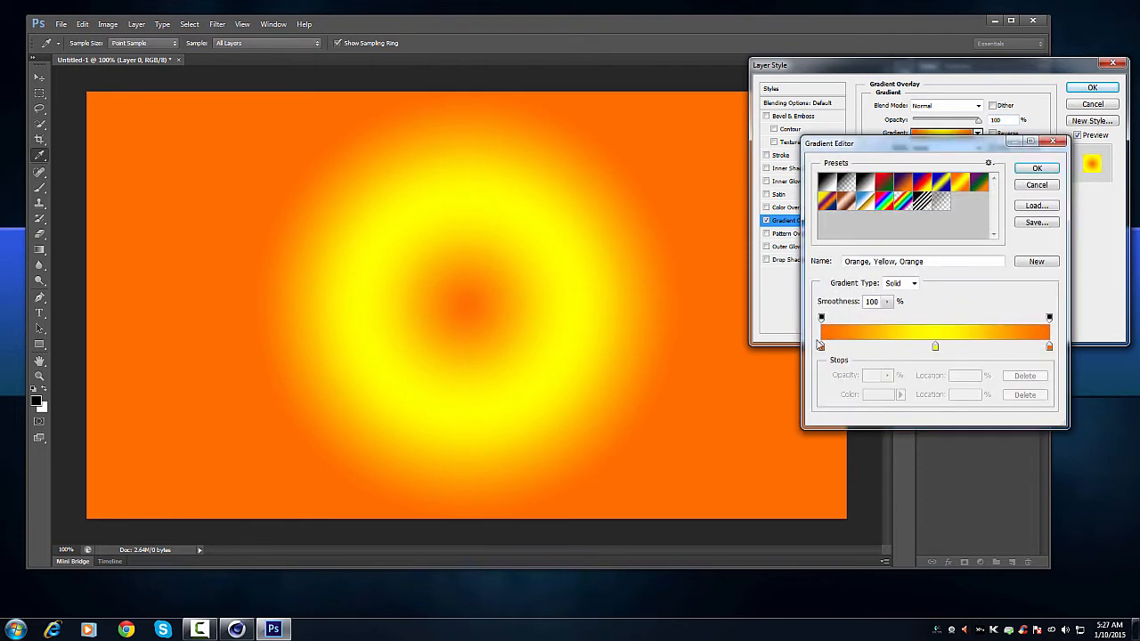
{"action": "left_click", "coordinate": [823, 348]}
{"action": "double_click", "coordinate": [823, 348]}
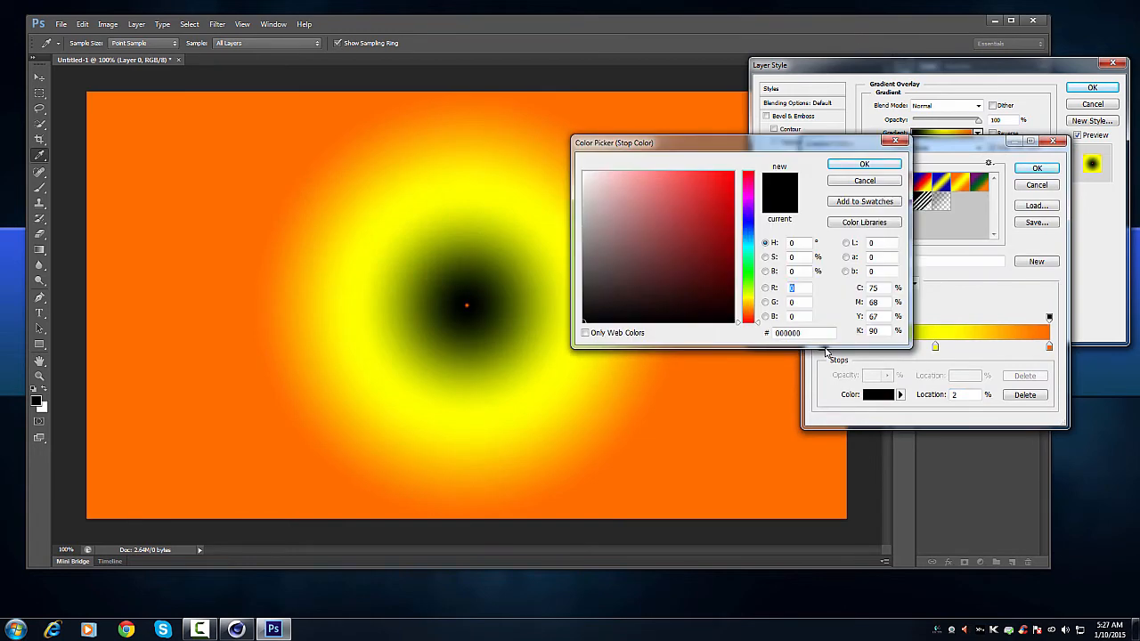
{"action": "left_click", "coordinate": [894, 143]}
{"action": "key", "text": "ctrl+z"}
Step: Recolor the gradient's start stop to orange ff9702 and its middle stop to a closely matching orange
{"action": "left_click", "coordinate": [821, 347]}
{"action": "double_click", "coordinate": [821, 347]}
{"action": "mouse_move", "coordinate": [759, 316]}
{"action": "left_mouse_down"}
{"action": "mouse_move", "coordinate": [756, 299]}
{"action": "mouse_move", "coordinate": [749, 311]}
{"action": "left_mouse_up"}
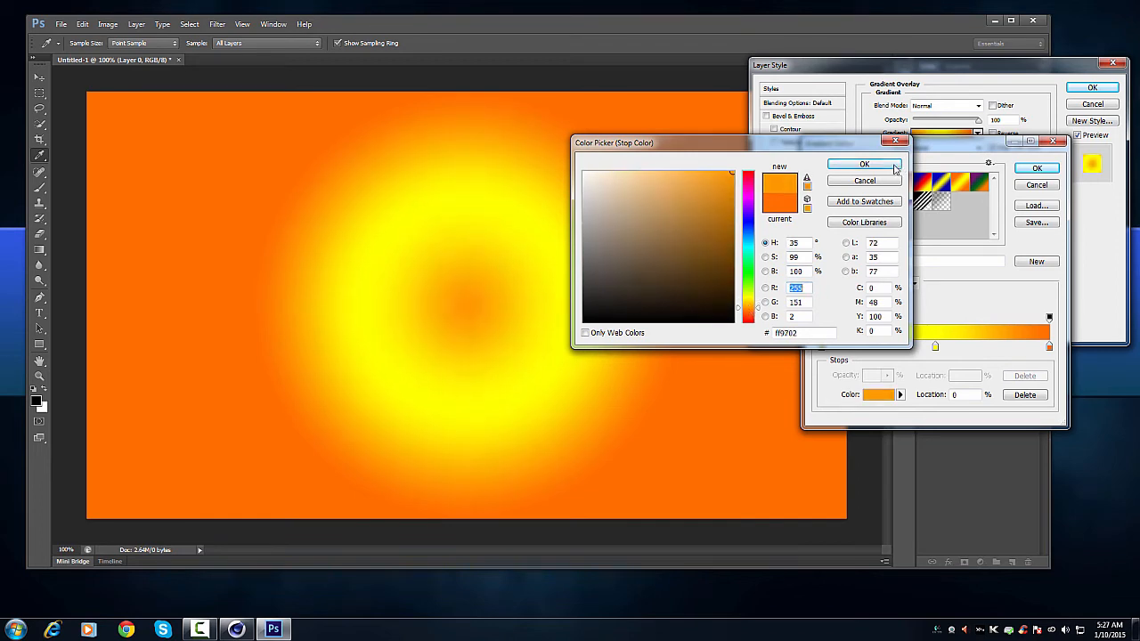
{"action": "left_click", "coordinate": [895, 165]}
{"action": "double_click", "coordinate": [935, 347]}
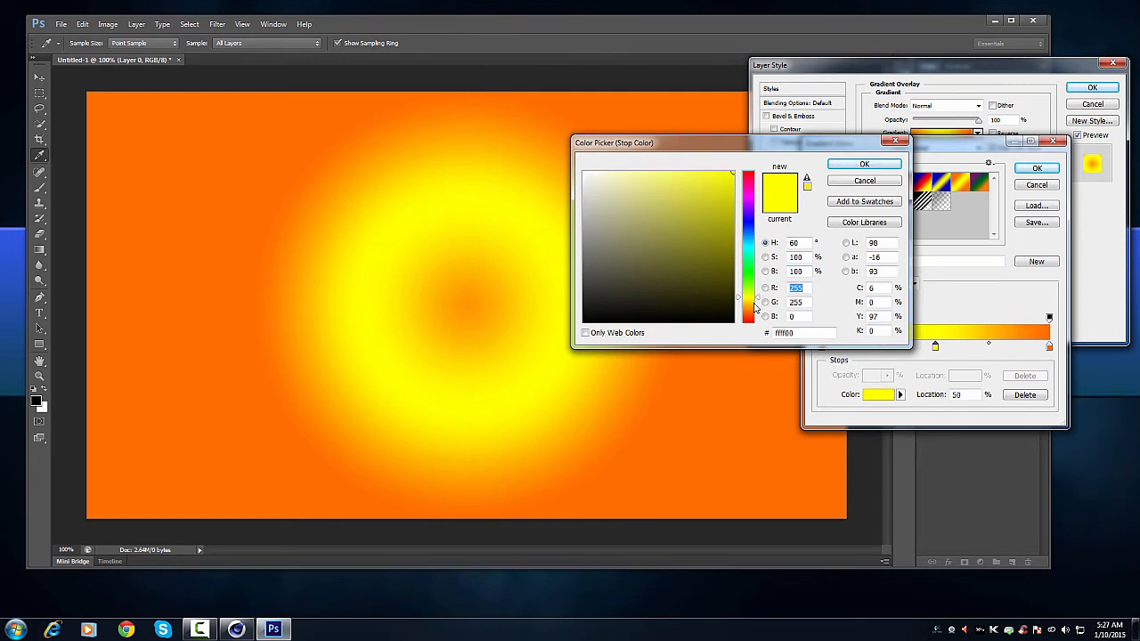
{"action": "left_click_drag", "start_coordinate": [758, 302], "coordinate": [760, 312]}
{"action": "left_click", "coordinate": [862, 165]}
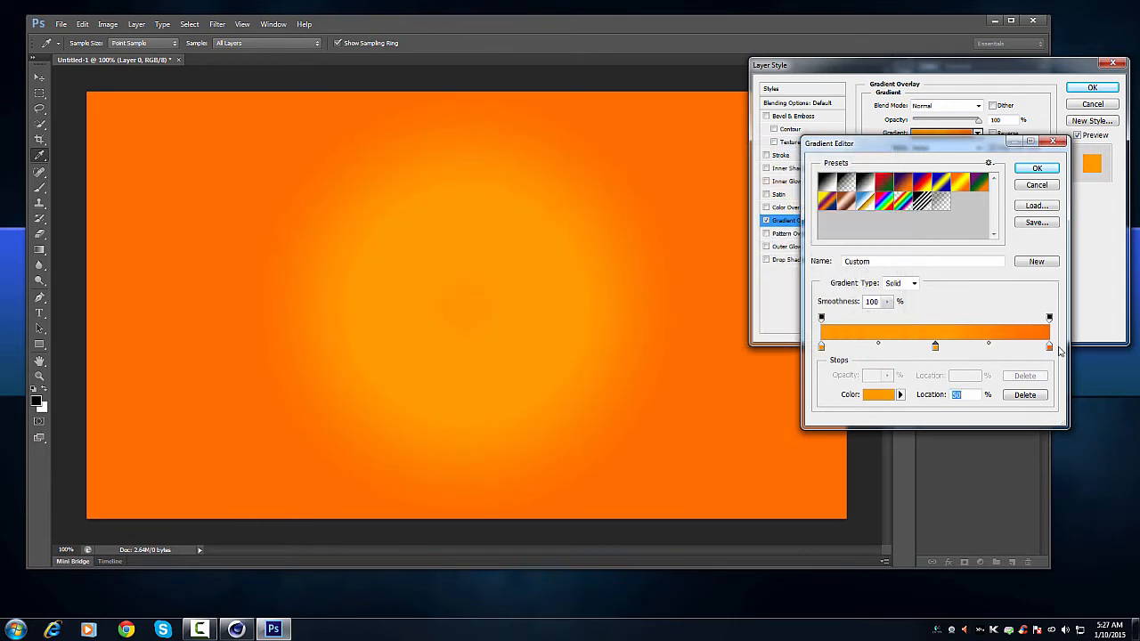
Step: Recolor the gradient's end stop to a golden yellow and apply the Gradient Overlay to the layer
{"action": "double_click", "coordinate": [1048, 345]}
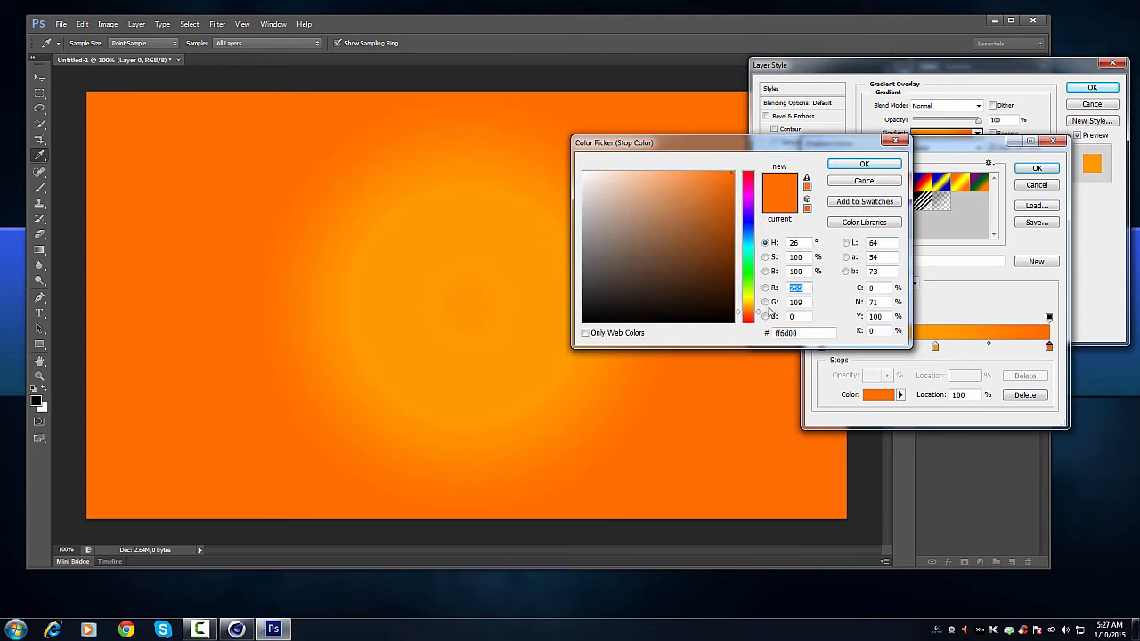
{"action": "left_click_drag", "start_coordinate": [758, 312], "coordinate": [757, 306]}
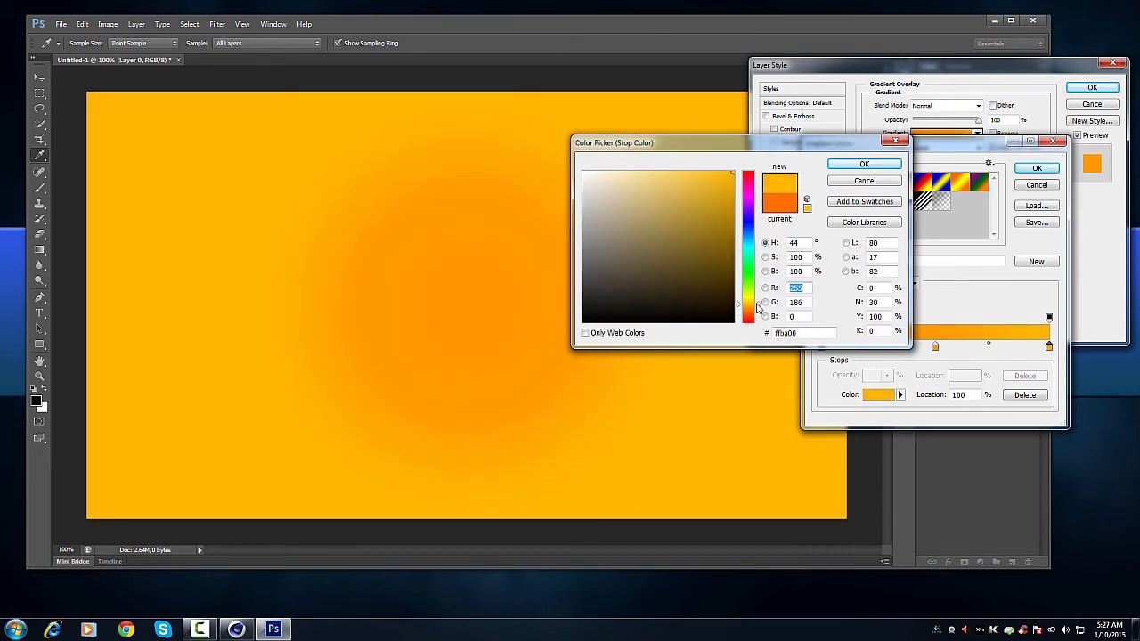
{"action": "left_click", "coordinate": [860, 165]}
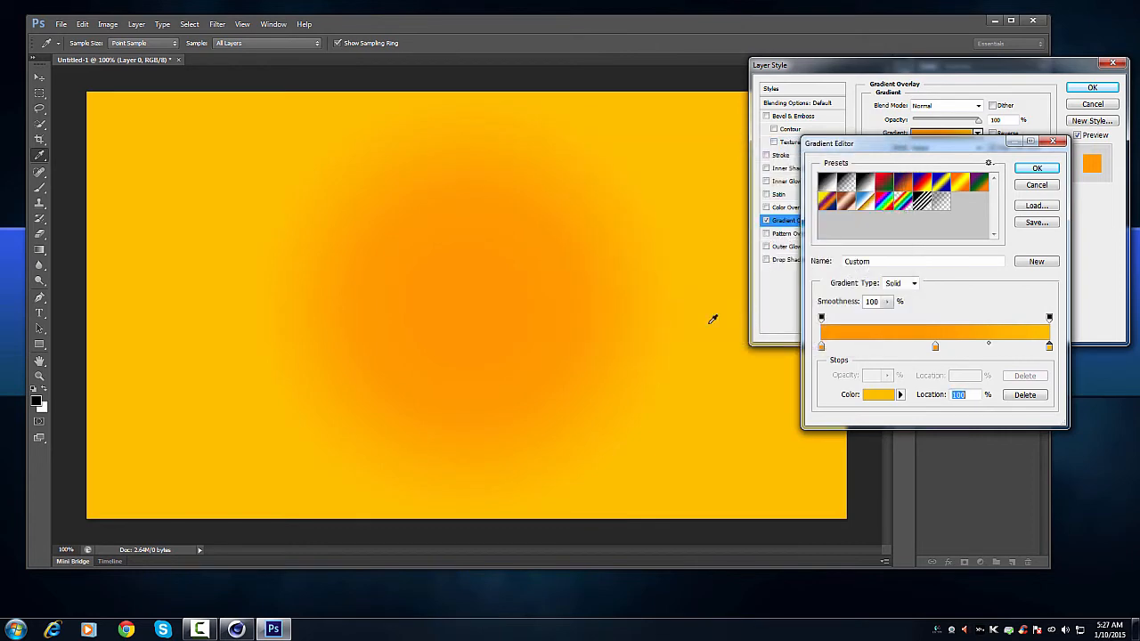
{"action": "left_click", "coordinate": [1036, 168]}
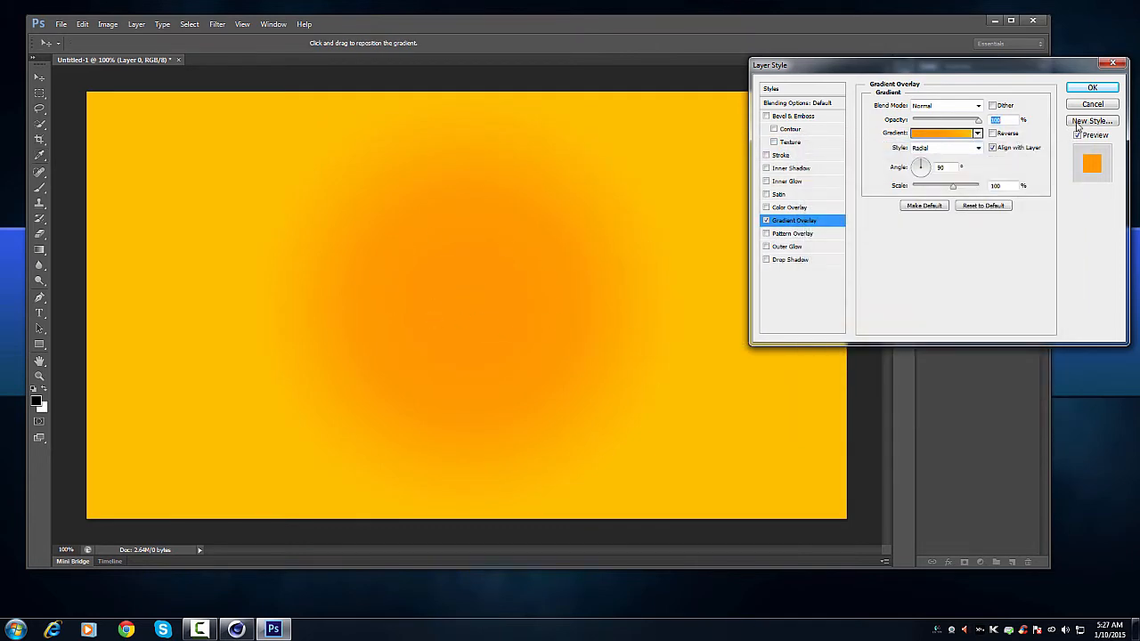
{"action": "left_click", "coordinate": [1090, 86]}
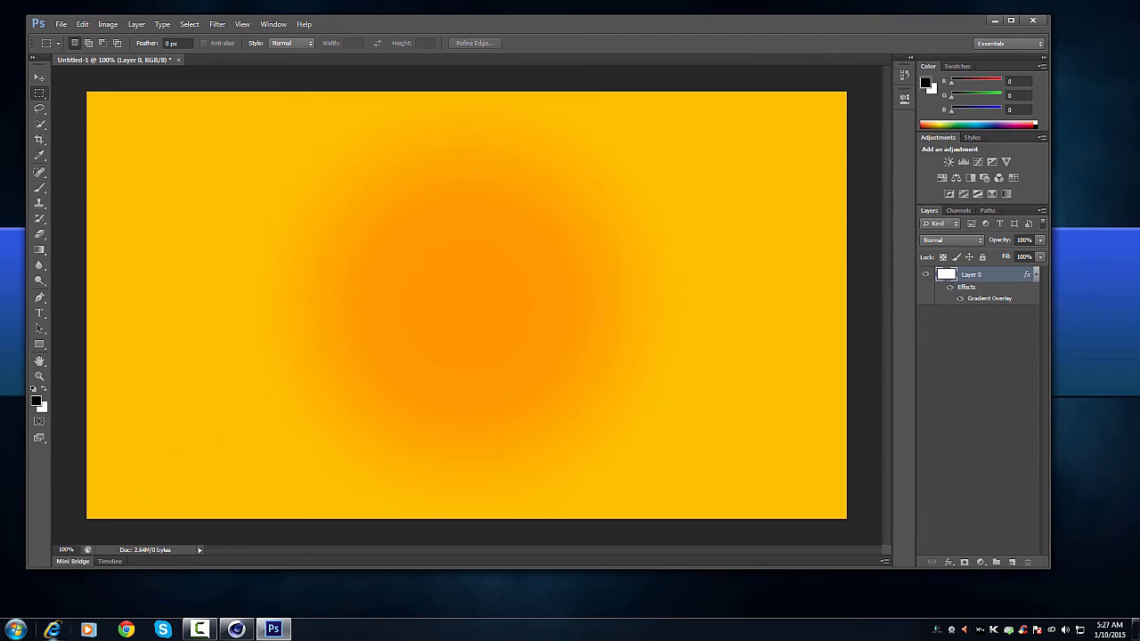
Step: Find the TestSubject render with the Windows file search and place it in the Photoshop document
{"action": "left_click", "coordinate": [11, 630]}
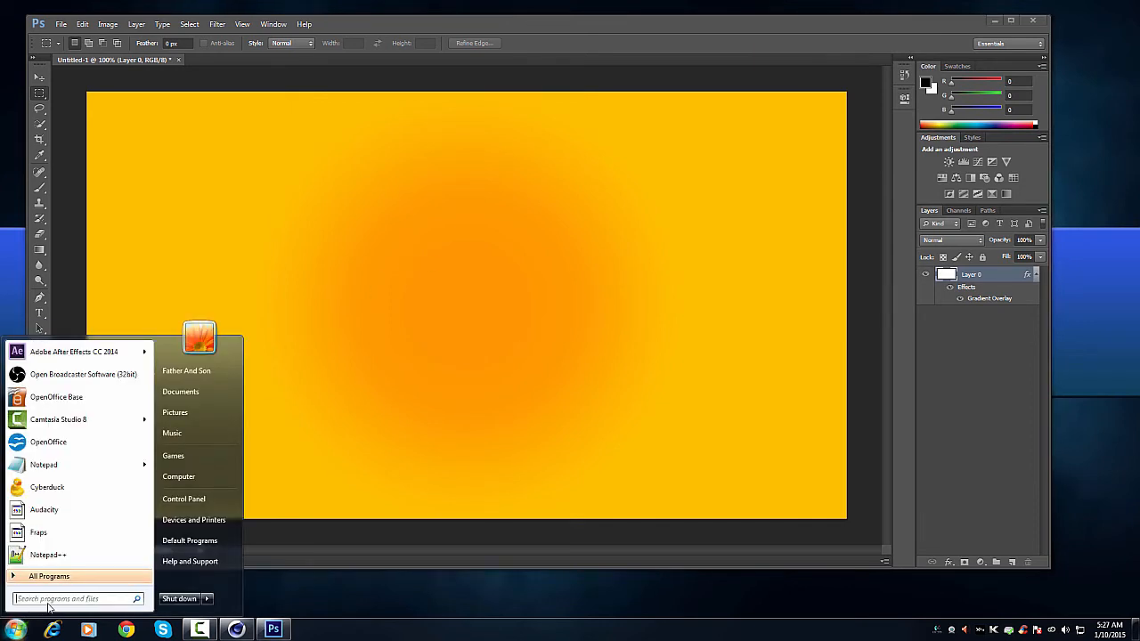
{"action": "type", "text": "testsub"}
{"action": "left_click_drag", "start_coordinate": [48, 370], "coordinate": [456, 297]}
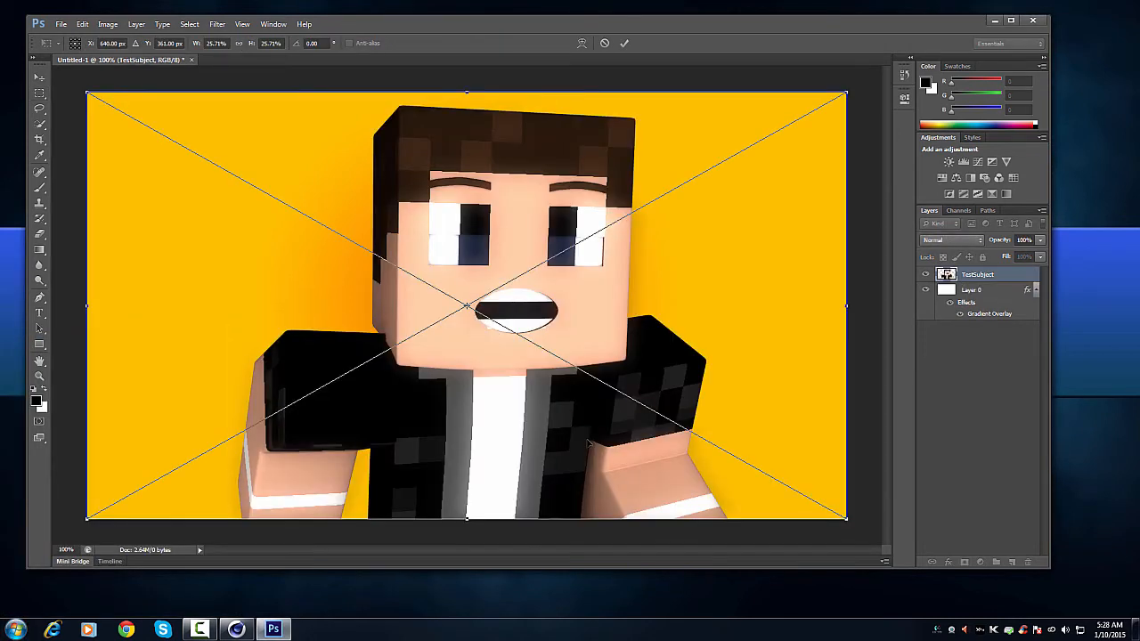
Step: Reposition the placed character to about X 380 px, Y 381 px and commit the placement
{"action": "left_click_drag", "start_coordinate": [586, 441], "coordinate": [591, 442]}
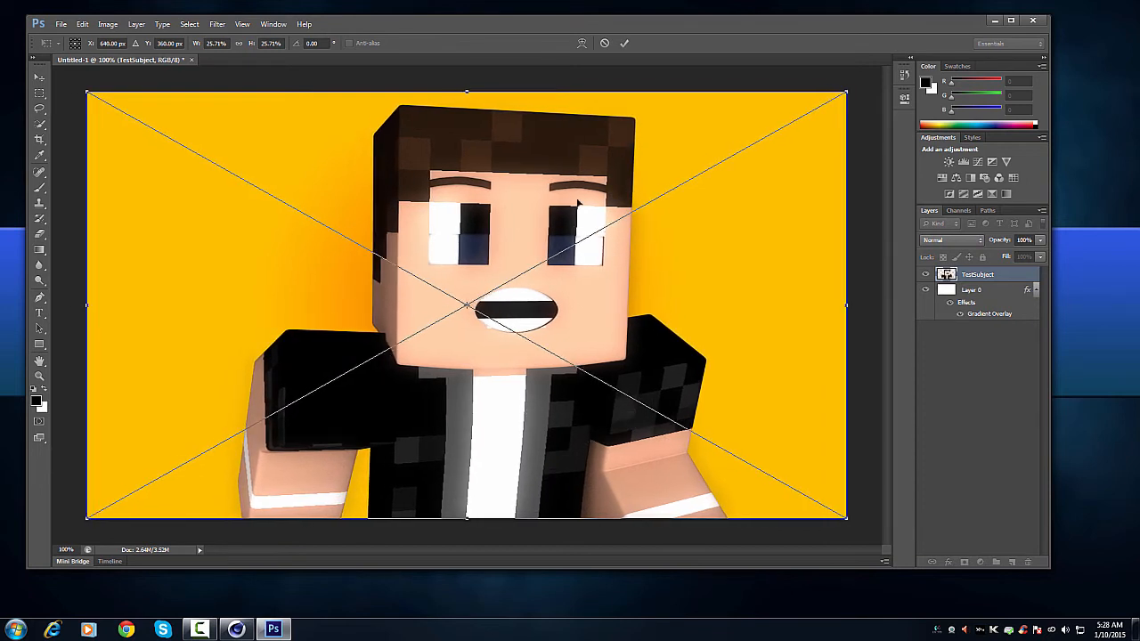
{"action": "left_click_drag", "start_coordinate": [489, 366], "coordinate": [395, 385]}
{"action": "left_click_drag", "start_coordinate": [460, 411], "coordinate": [400, 416]}
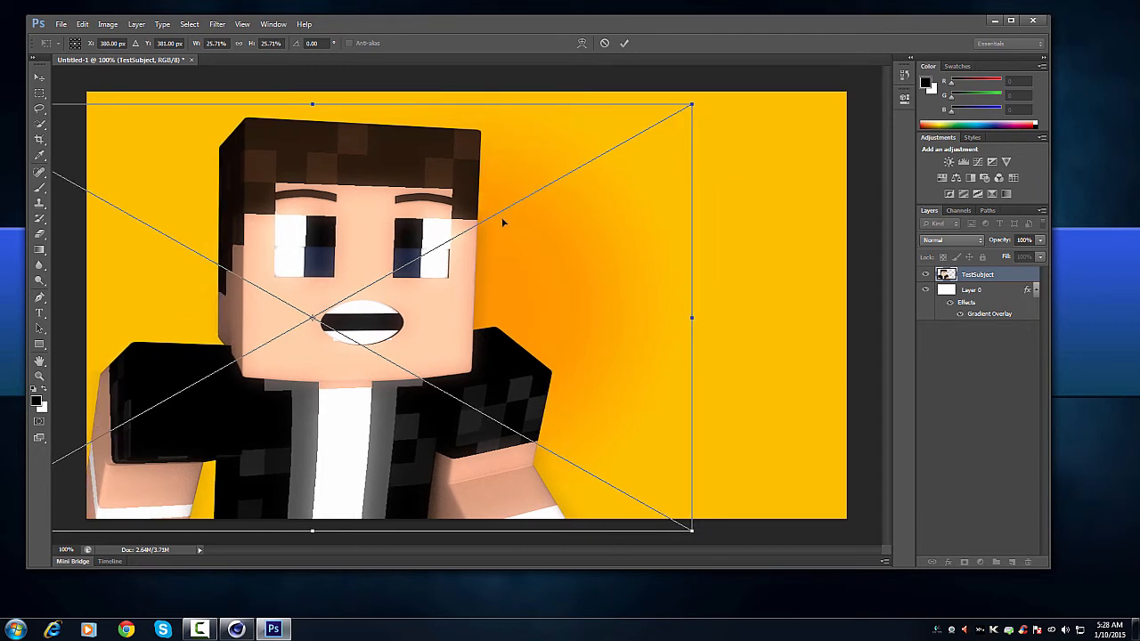
{"action": "left_click", "coordinate": [624, 44]}
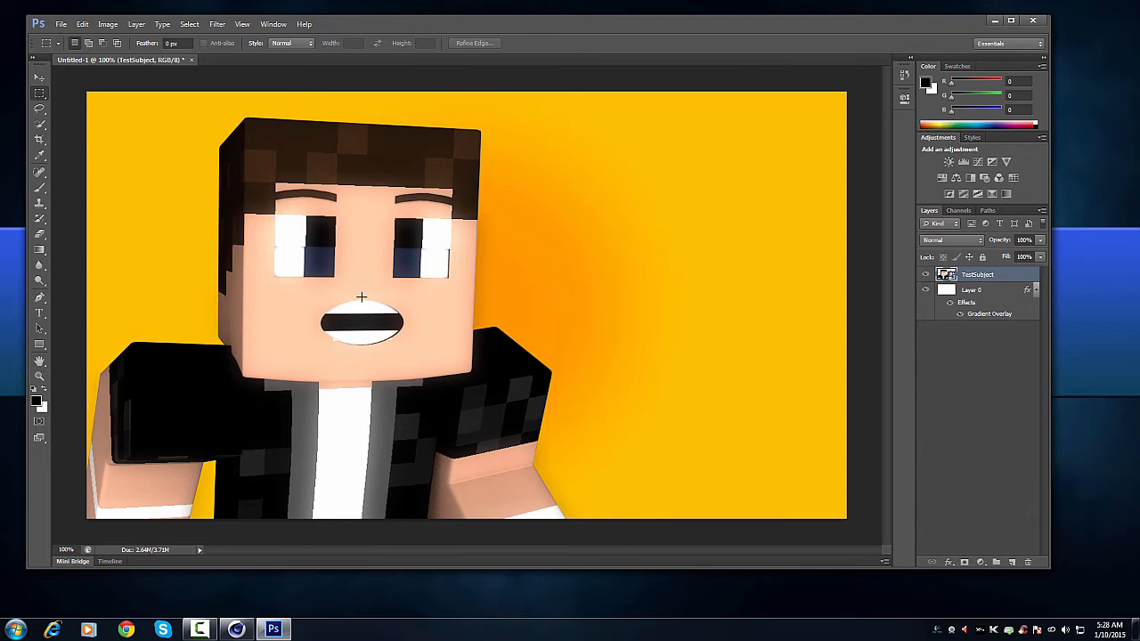
Step: Apply a Drop Shadow to the TestSubject layer with a 26 px distance, 9% spread and an increased size, leaving Outer Glow off
{"action": "double_click", "coordinate": [1021, 280]}
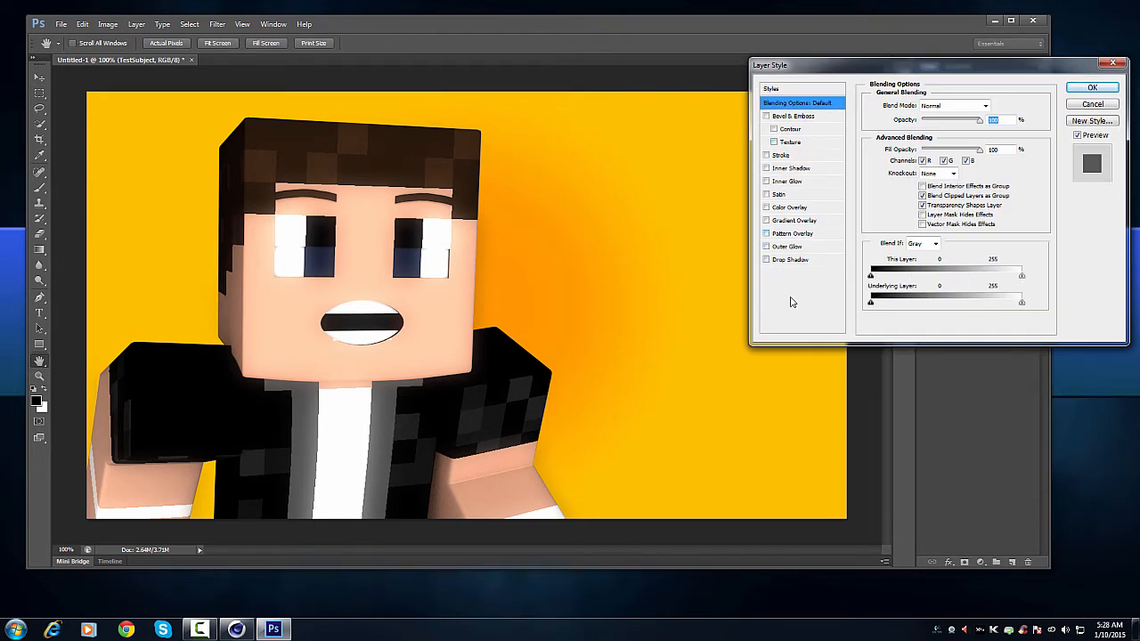
{"action": "left_click", "coordinate": [1114, 62]}
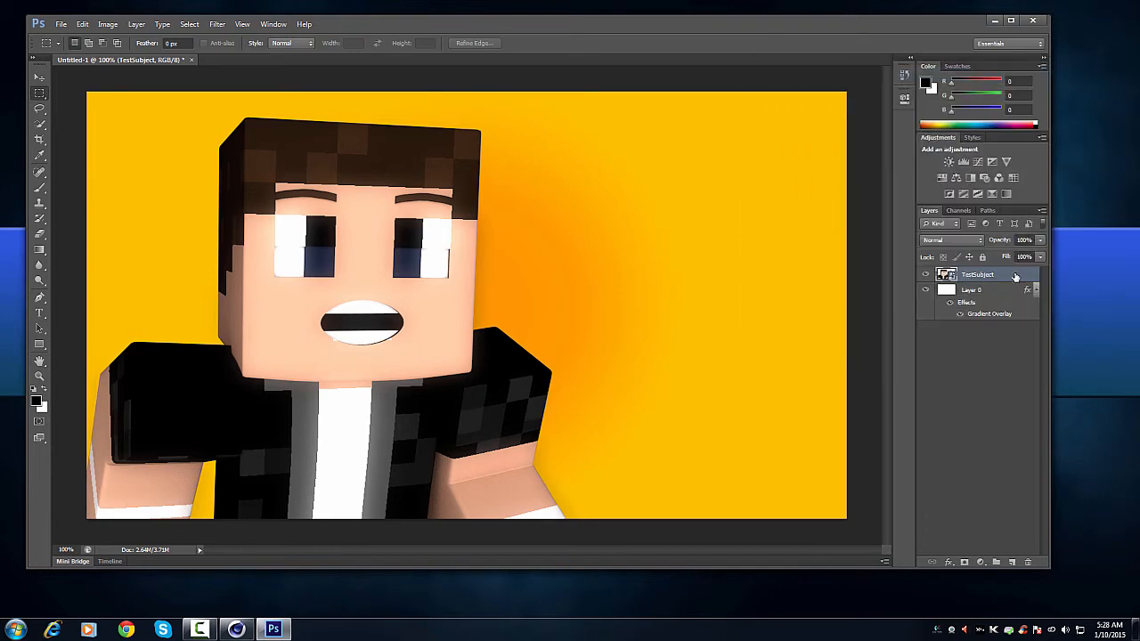
{"action": "double_click", "coordinate": [1023, 277]}
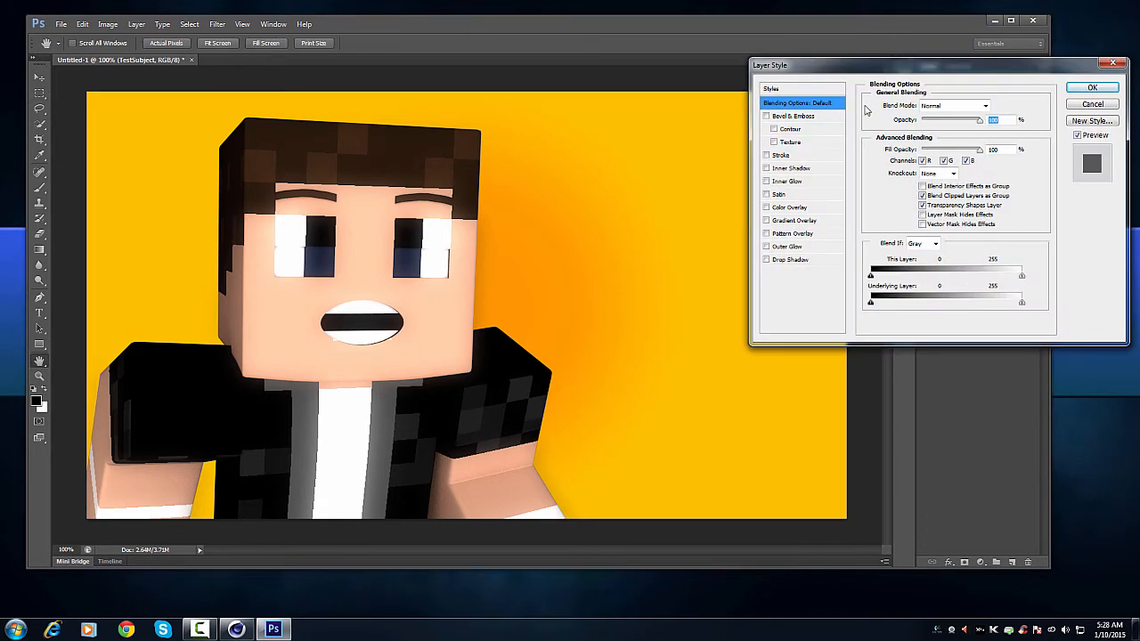
{"action": "left_click", "coordinate": [766, 259]}
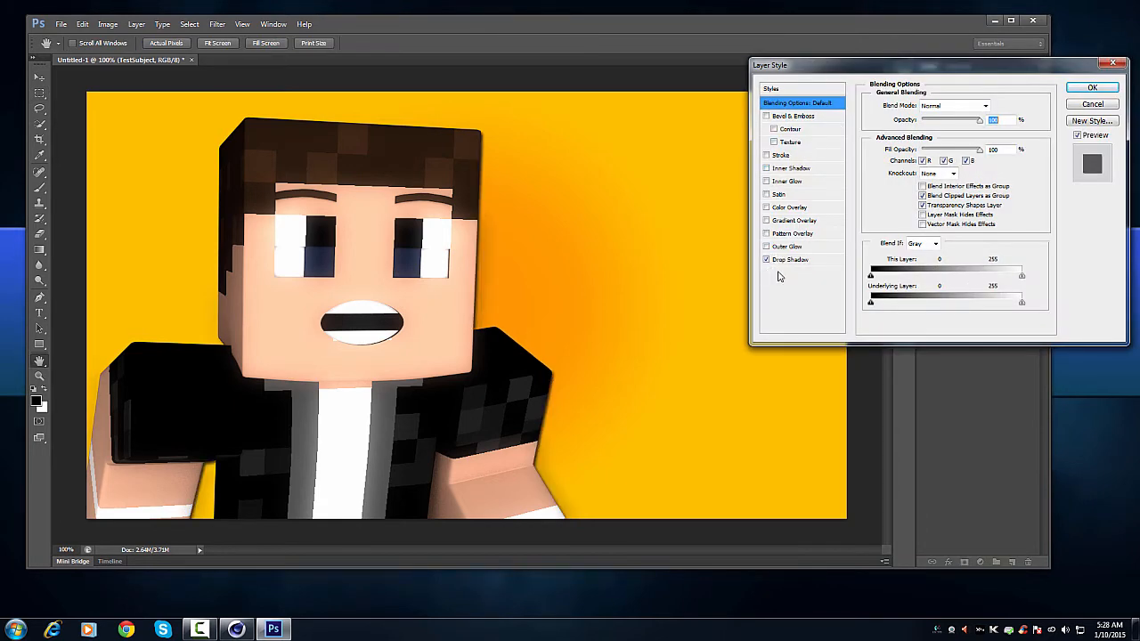
{"action": "left_click", "coordinate": [804, 259]}
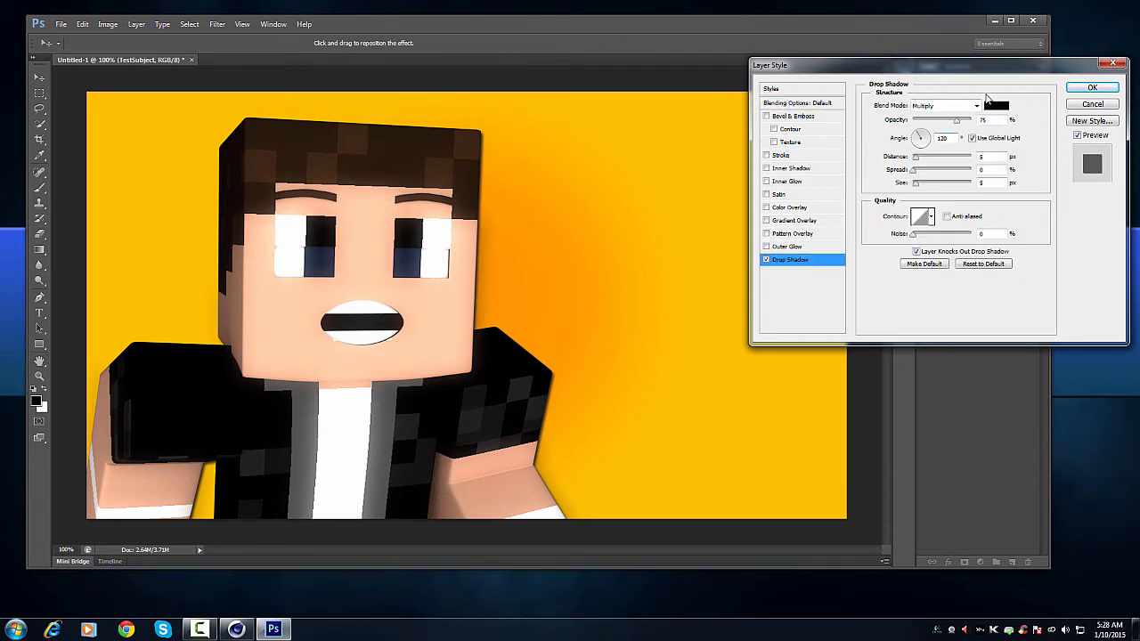
{"action": "left_click_drag", "start_coordinate": [917, 157], "coordinate": [930, 188]}
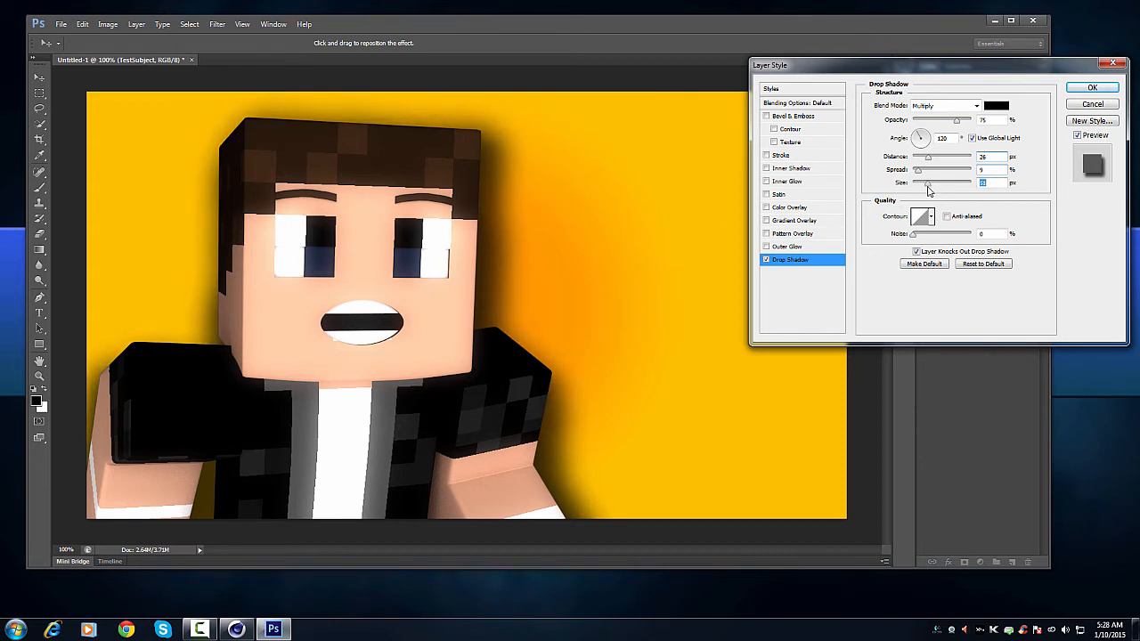
{"action": "left_click_drag", "start_coordinate": [925, 190], "coordinate": [930, 188]}
{"action": "left_click", "coordinate": [766, 247]}
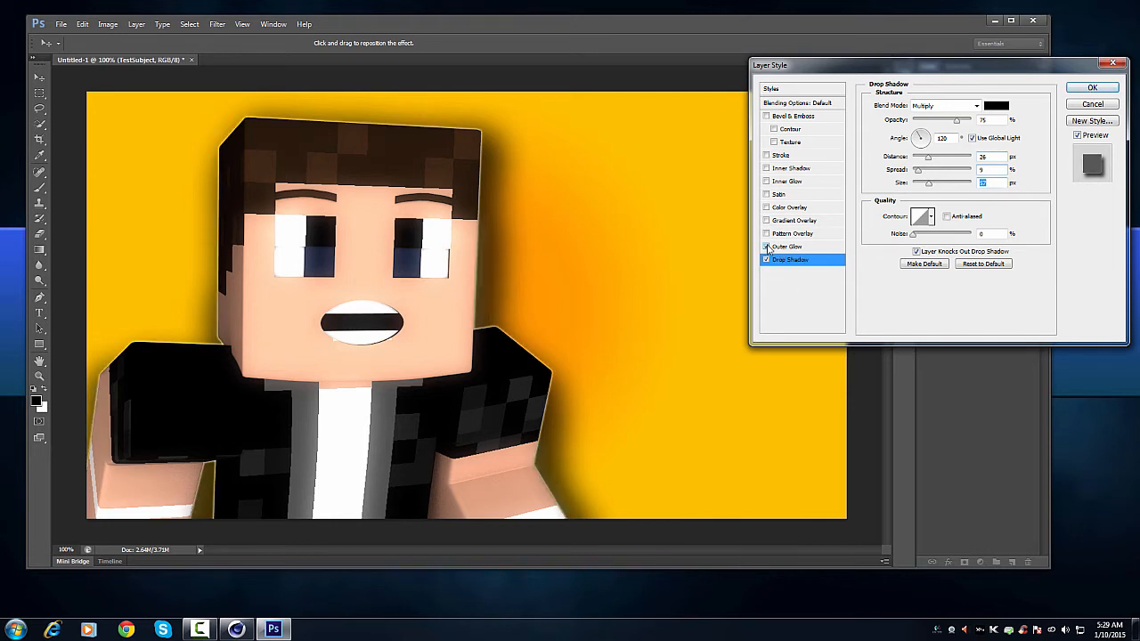
{"action": "left_click", "coordinate": [767, 248]}
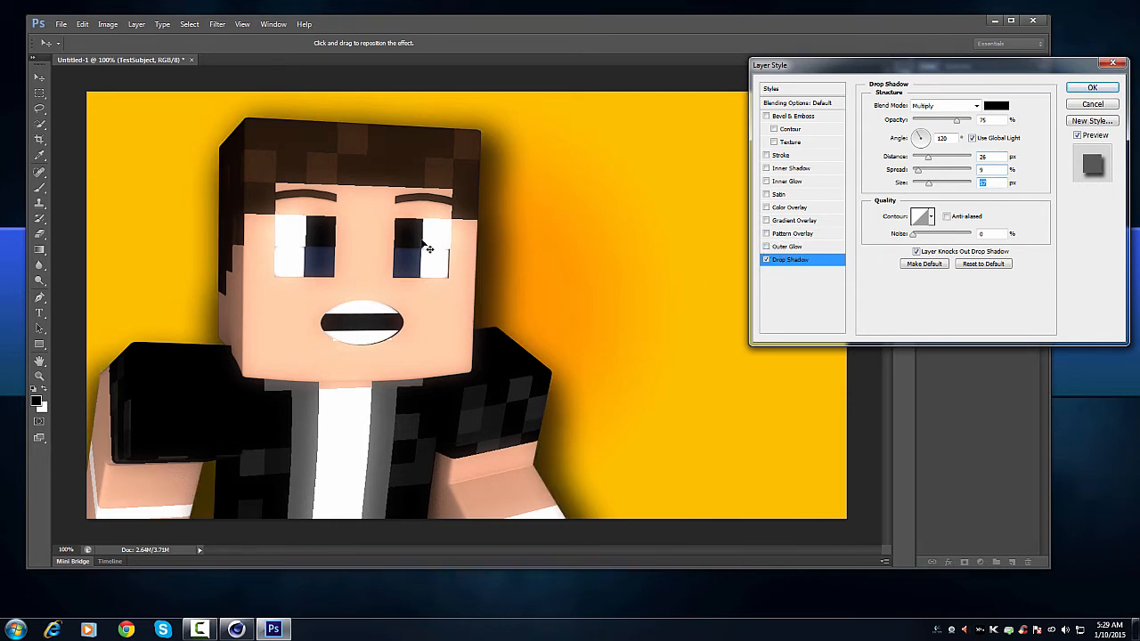
{"action": "left_click", "coordinate": [1102, 91]}
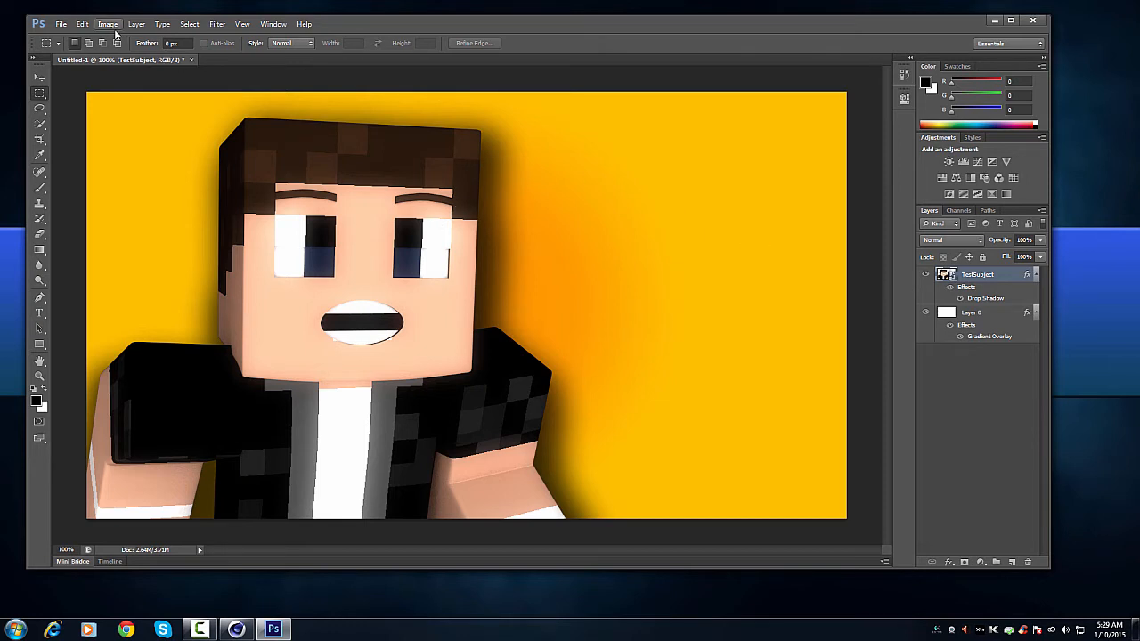
Step: Add red Impact text at 70 pt beside the character's head, reading "3d" with "Mine" on a second line
{"action": "key", "text": "t"}
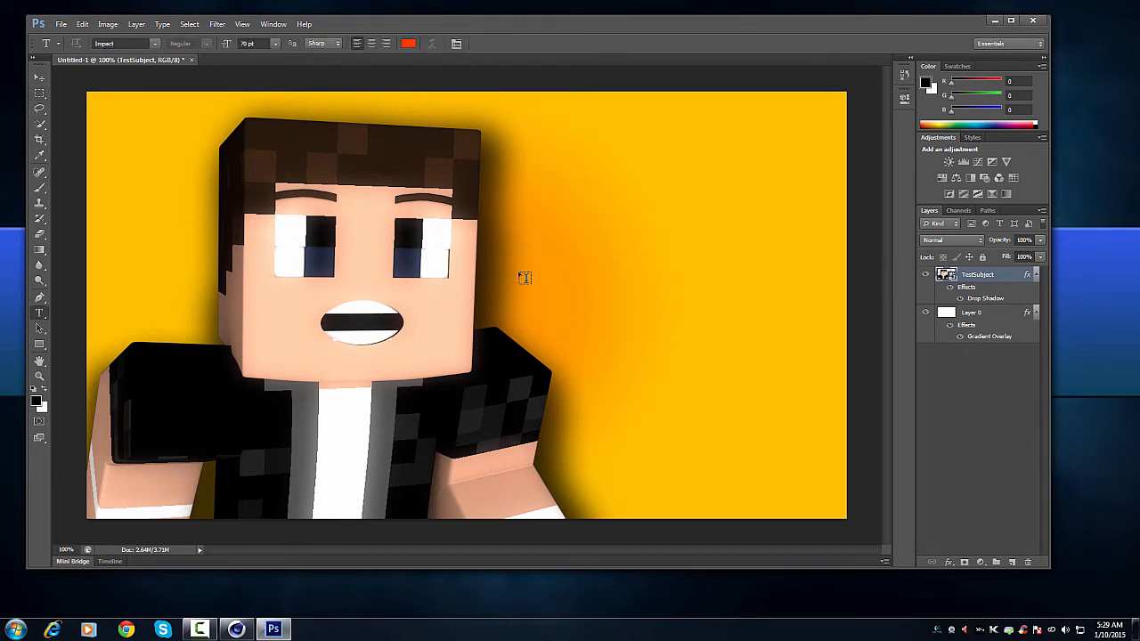
{"action": "left_click", "coordinate": [517, 276]}
{"action": "type", "text": "Re"}
{"action": "key", "text": "BackSpace"}
{"action": "key", "text": "BackSpace"}
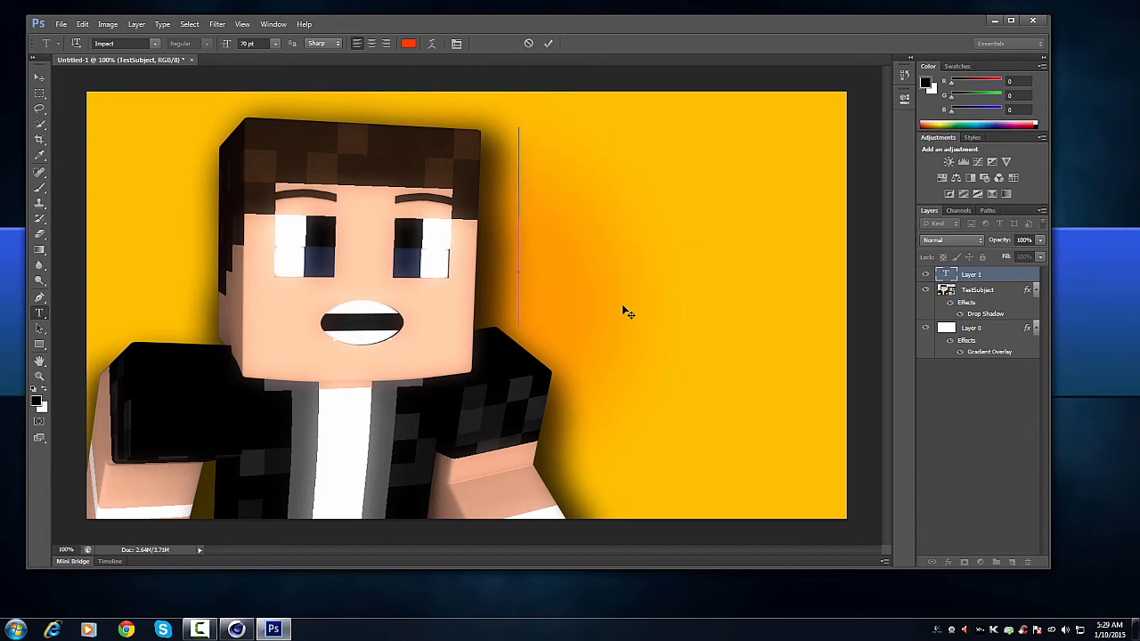
{"action": "type", "text": "3d"}
{"action": "key", "text": "Return"}
{"action": "type", "text": "Mine"}
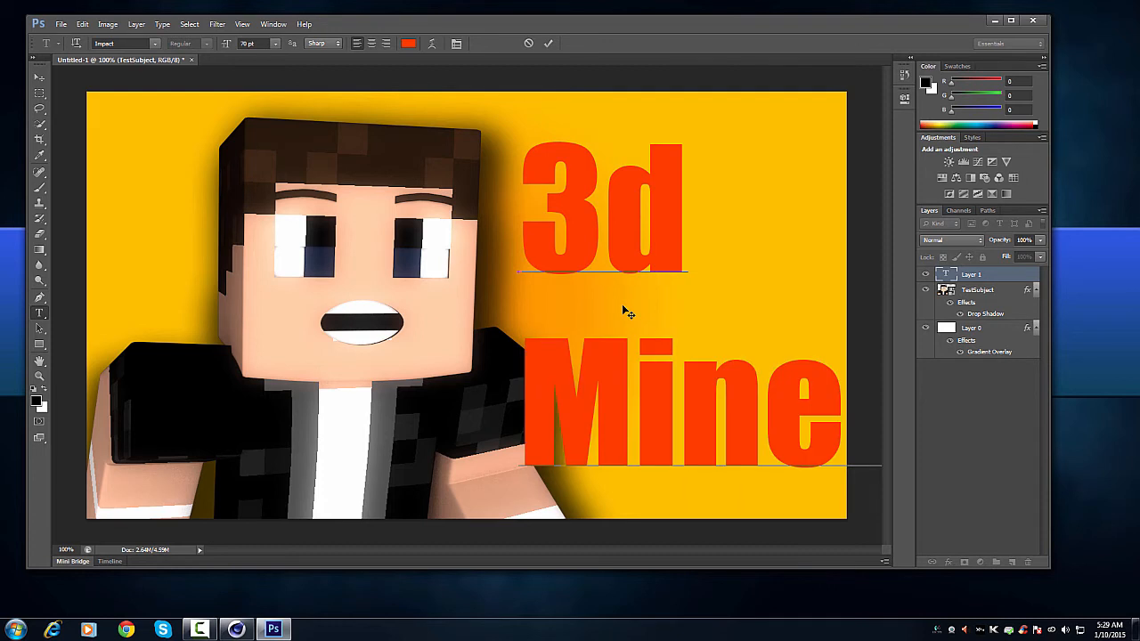
Step: Remove the second line so the text reads only "3d", and commit the text
{"action": "key", "text": "BackSpace"}
{"action": "key", "text": "BackSpace"}
{"action": "key", "text": "BackSpace"}
{"action": "key", "text": "BackSpace"}
{"action": "key", "text": "BackSpace"}
{"action": "key", "text": "BackSpace"}
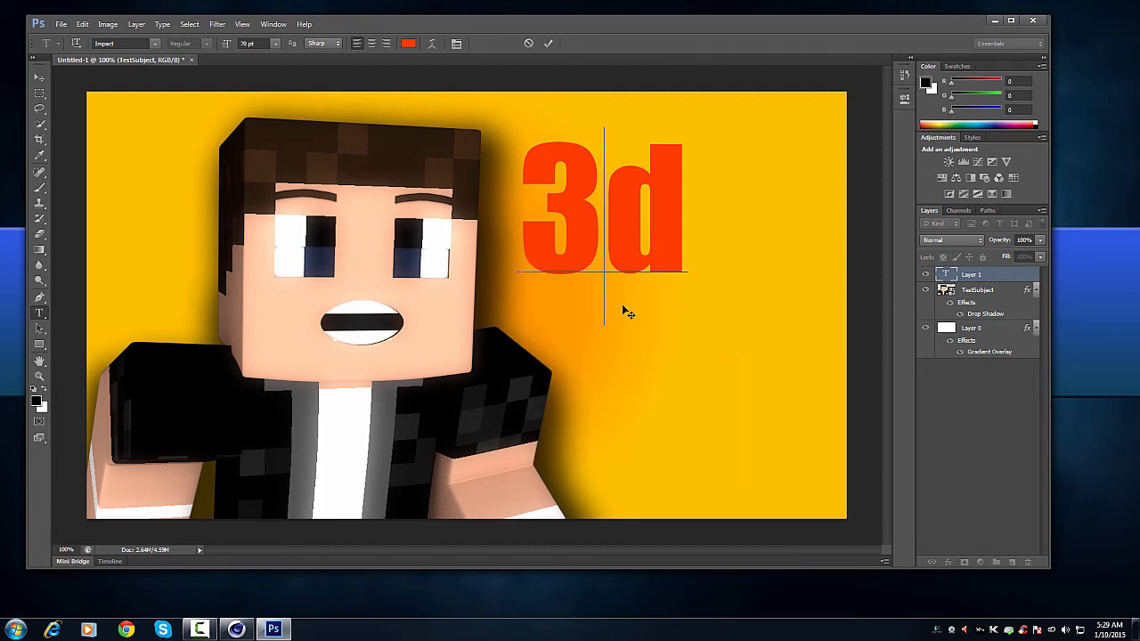
{"action": "type", "text": "d"}
{"action": "left_click", "coordinate": [992, 396]}
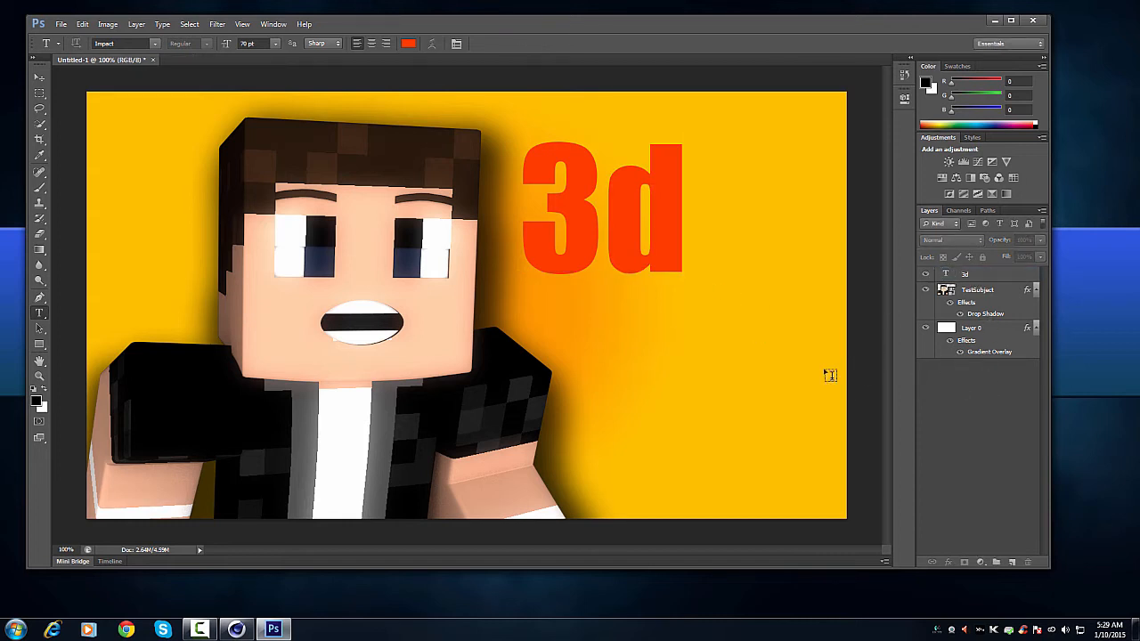
Step: Start a separate text layer below "3d" reading "Minecraft" at a font size of 30 pt
{"action": "left_click", "coordinate": [585, 361]}
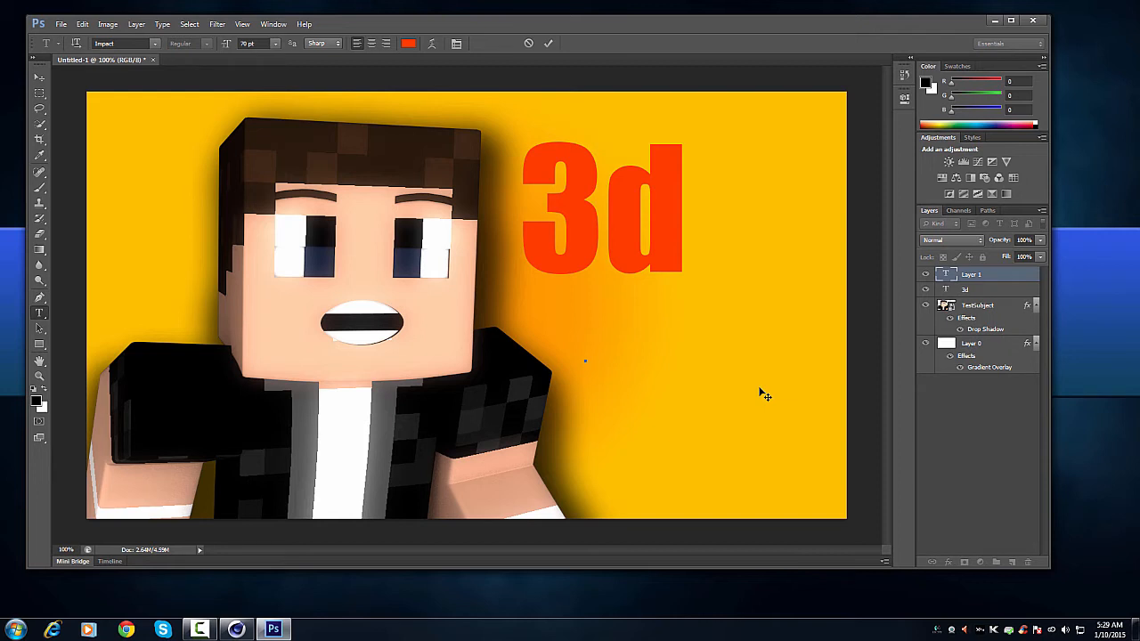
{"action": "type", "text": "Mine"}
{"action": "key", "text": "BackSpace"}
{"action": "key", "text": "BackSpace"}
{"action": "key", "text": "BackSpace"}
{"action": "key", "text": "BackSpace"}
{"action": "left_click", "coordinate": [248, 43]}
{"action": "key", "text": "Return"}
{"action": "type", "text": "Minecraft"}
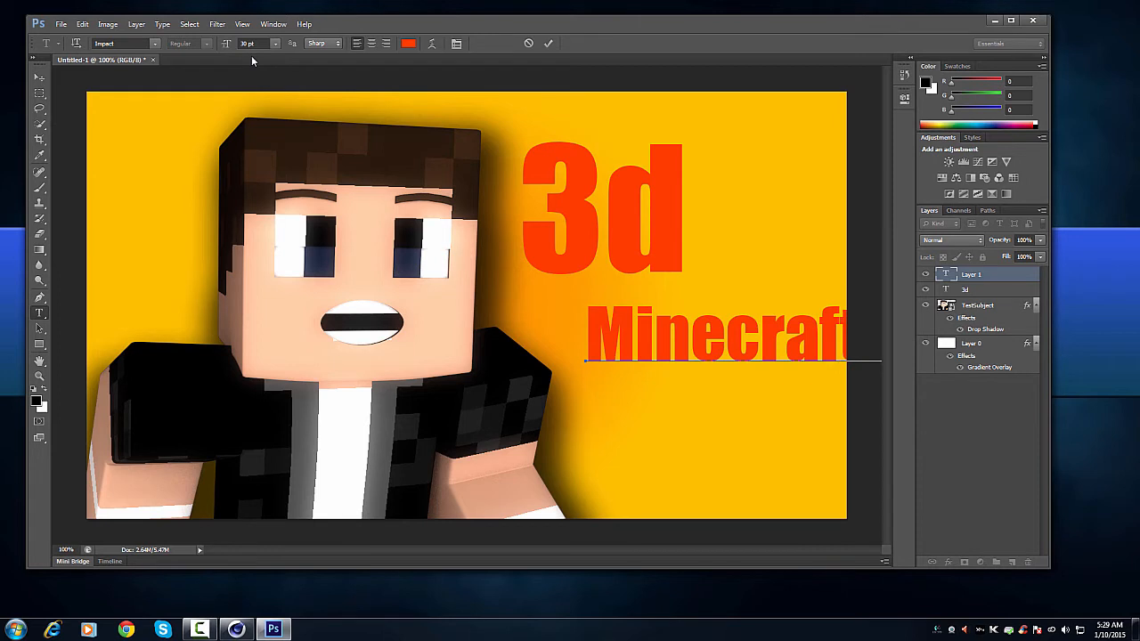
Step: Reduce the lower text to 10 pt, complete it as "Minecraft Thumbnails!" and commit it
{"action": "key", "text": "BackSpace"}
{"action": "key", "text": "BackSpace"}
{"action": "key", "text": "BackSpace"}
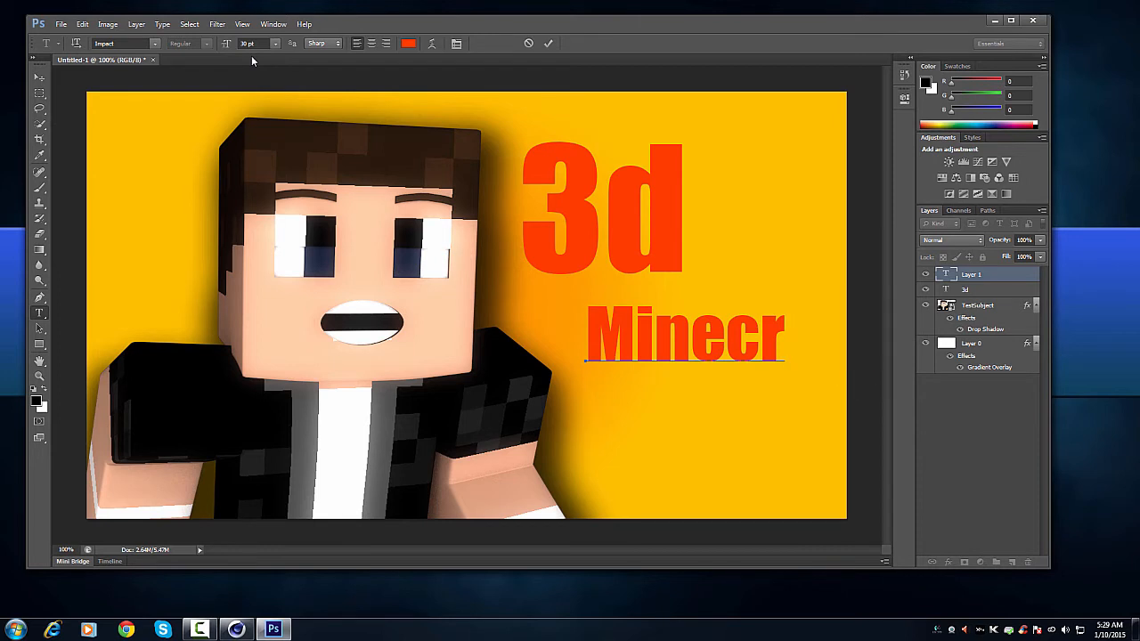
{"action": "left_click", "coordinate": [251, 43]}
{"action": "double_click", "coordinate": [689, 314]}
{"action": "left_click", "coordinate": [241, 43]}
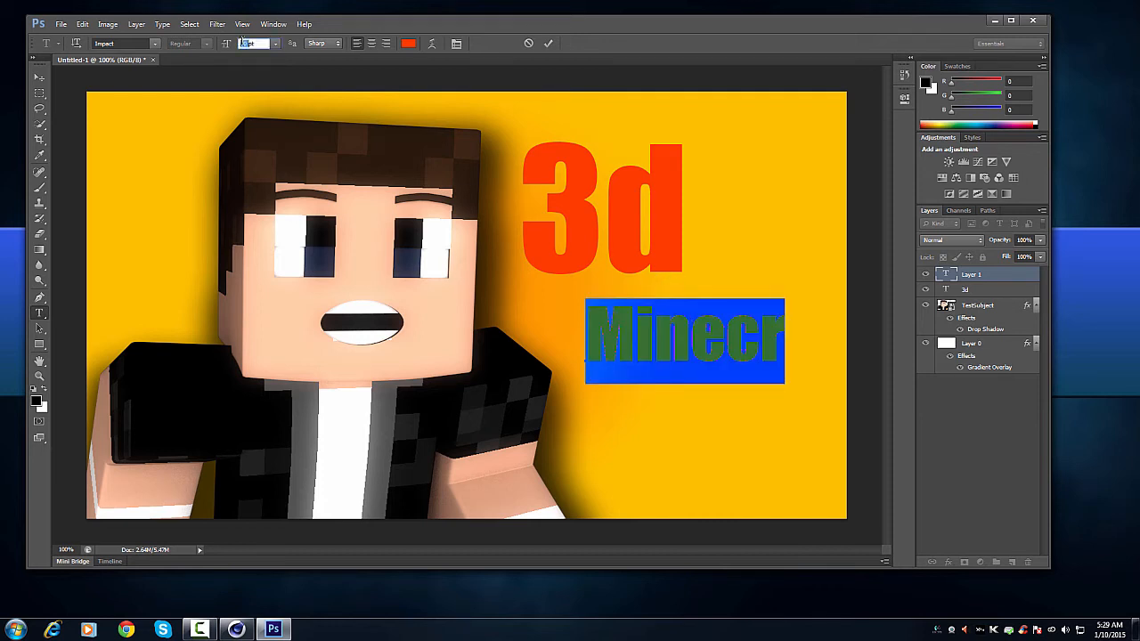
{"action": "type", "text": "10"}
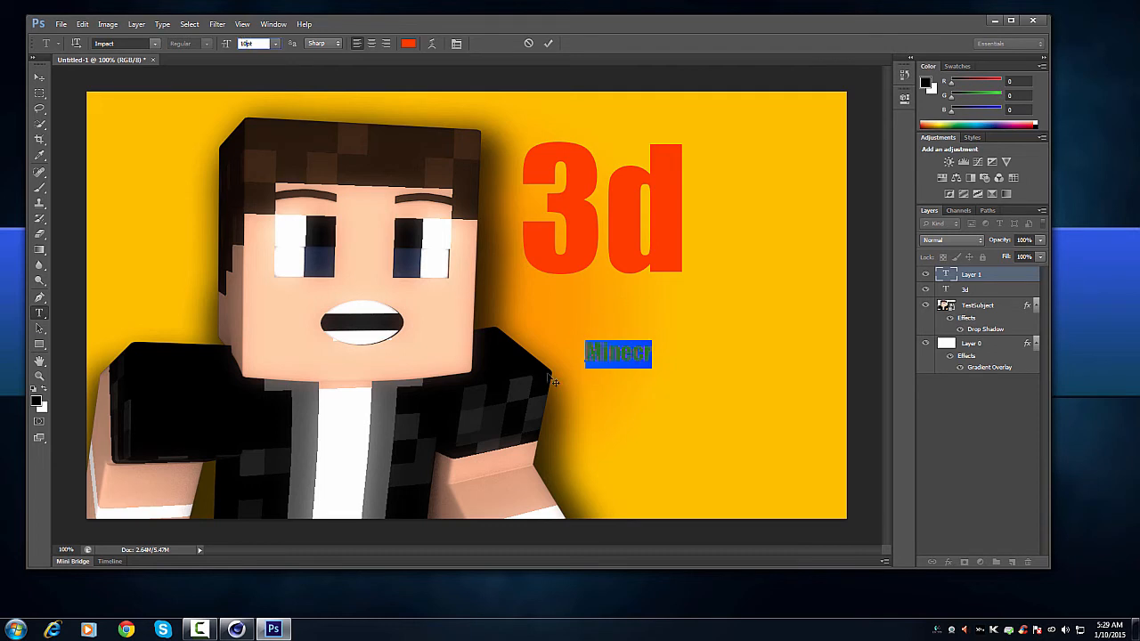
{"action": "left_click", "coordinate": [632, 354]}
{"action": "left_click", "coordinate": [650, 354]}
{"action": "type", "text": "aft Thu"}
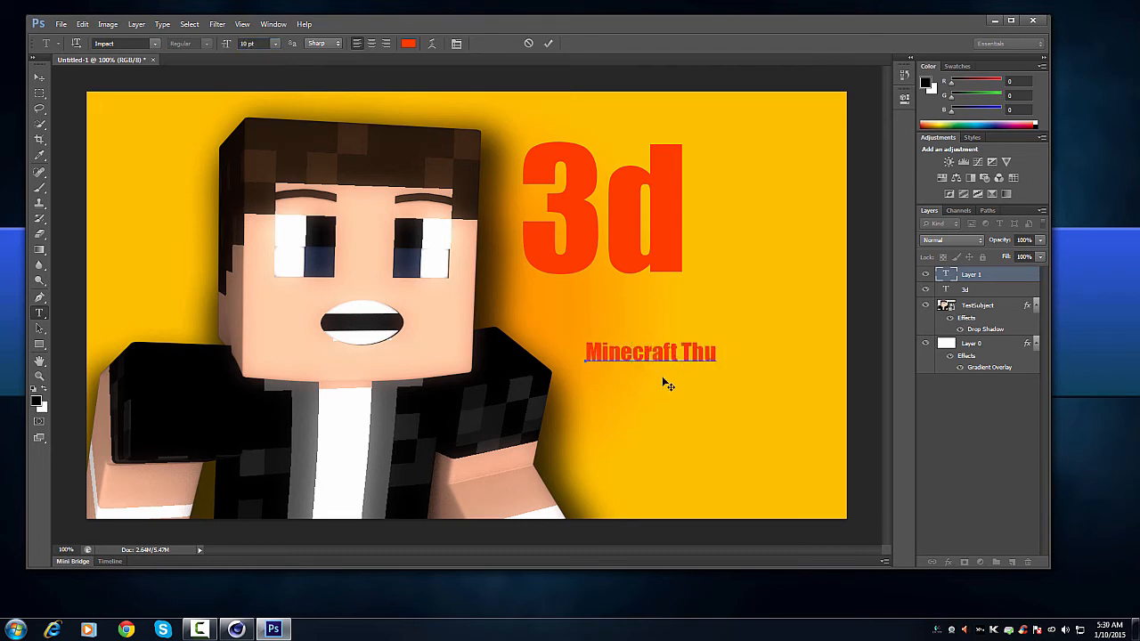
{"action": "type", "text": "mbnails!"}
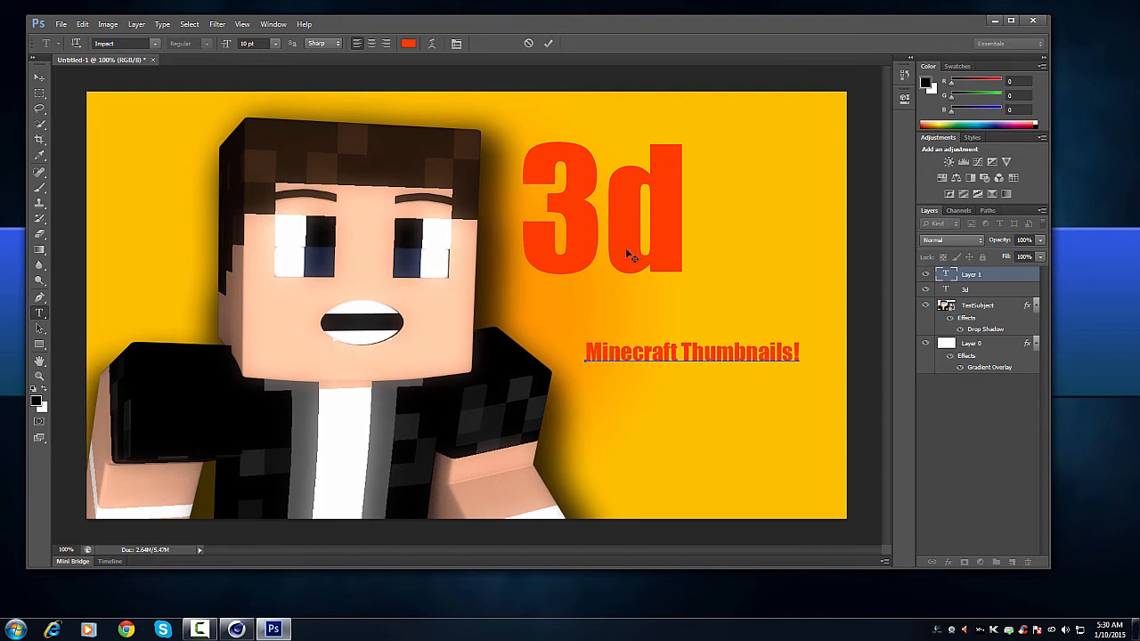
{"action": "left_click", "coordinate": [987, 276]}
Step: Move the "3d" text layer down so it sits centered directly above "Minecraft Thumbnails!"
{"action": "left_click", "coordinate": [988, 290]}
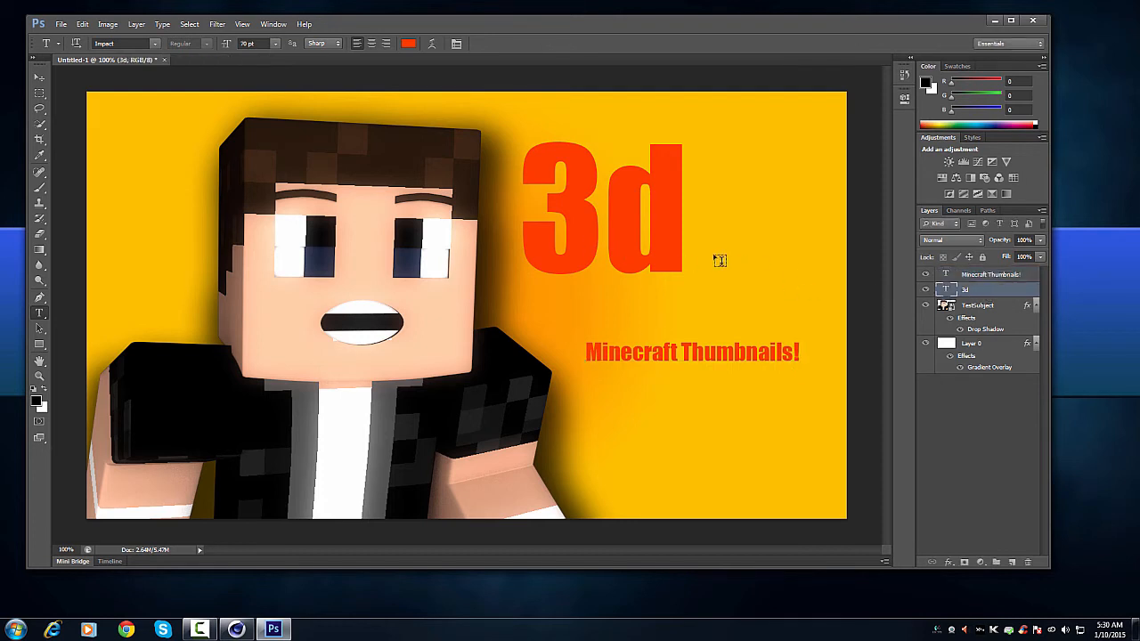
{"action": "key", "text": "v"}
{"action": "left_click_drag", "start_coordinate": [649, 273], "coordinate": [722, 333]}
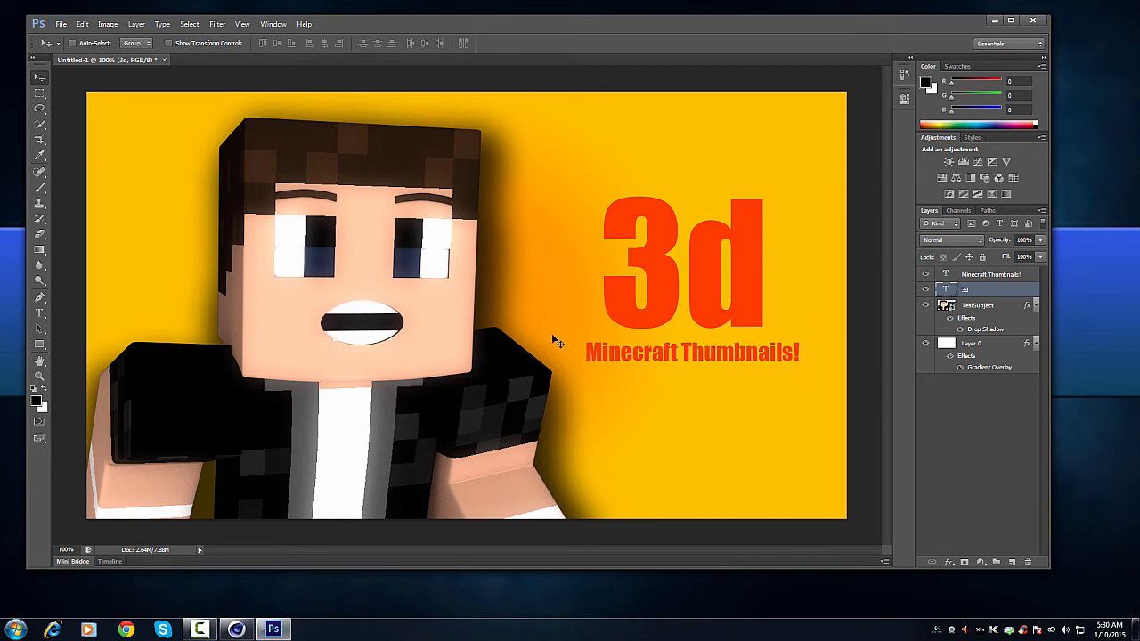
Step: Create a new 100 x 100 pixel document with white background contents
{"action": "left_click", "coordinate": [61, 24]}
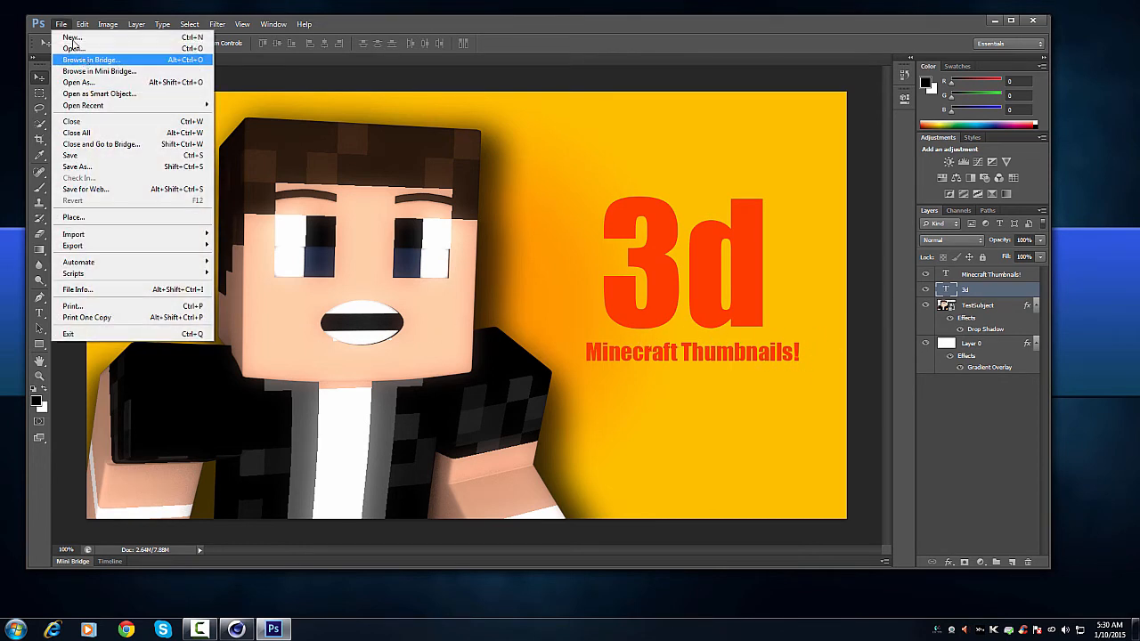
{"action": "left_click", "coordinate": [71, 37]}
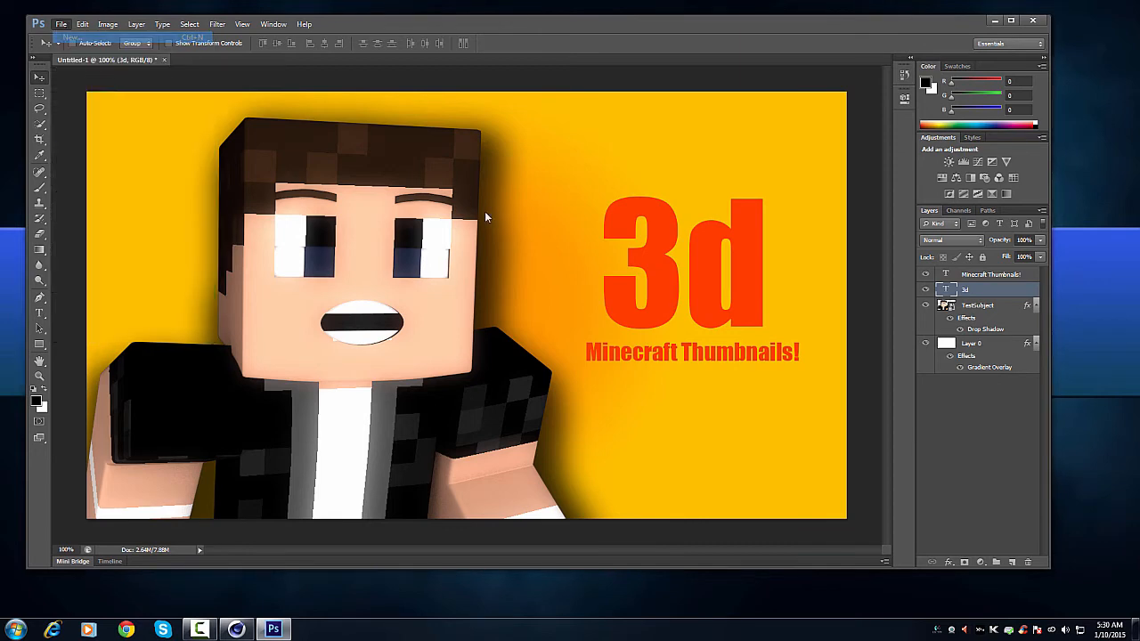
{"action": "left_click", "coordinate": [537, 216]}
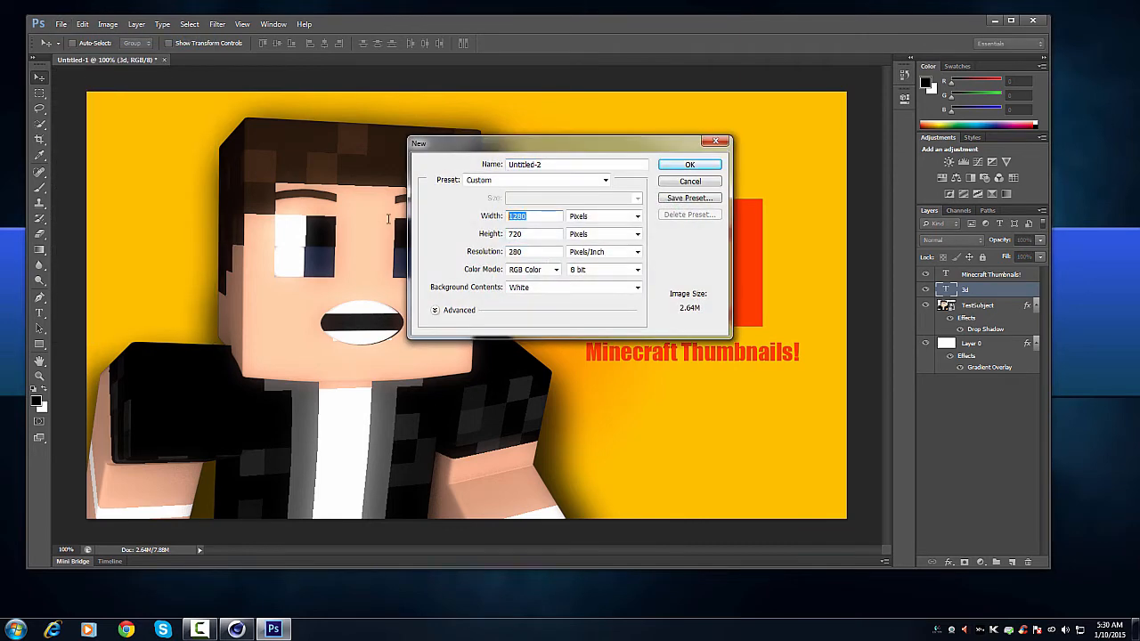
{"action": "type", "text": "100"}
{"action": "double_click", "coordinate": [516, 233]}
{"action": "type", "text": "100"}
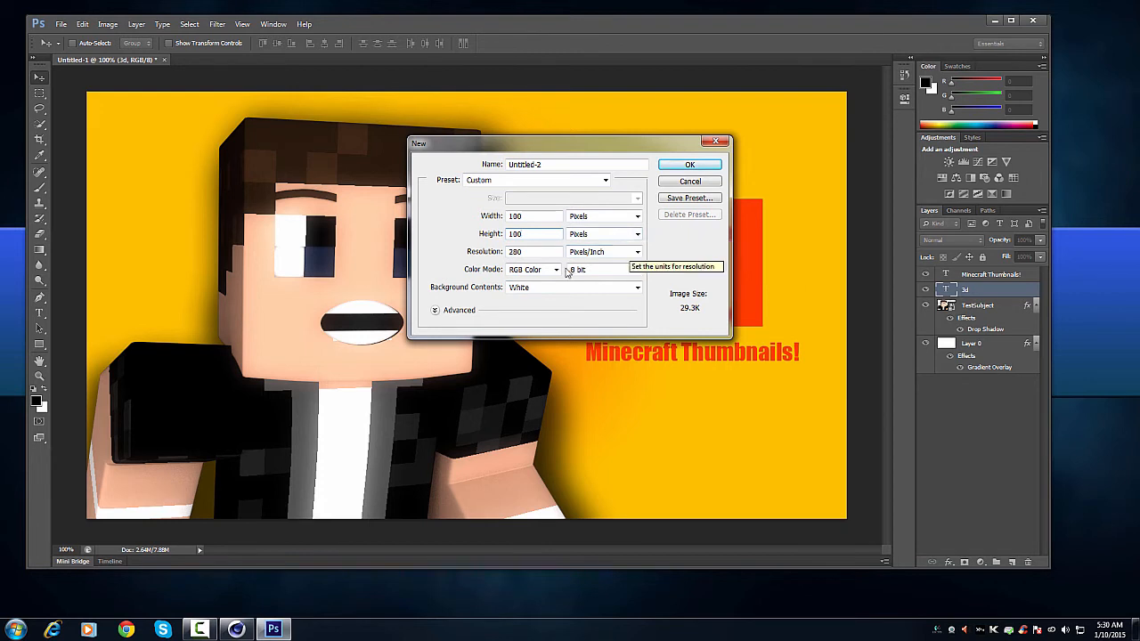
{"action": "left_click", "coordinate": [597, 289]}
{"action": "left_click", "coordinate": [570, 288]}
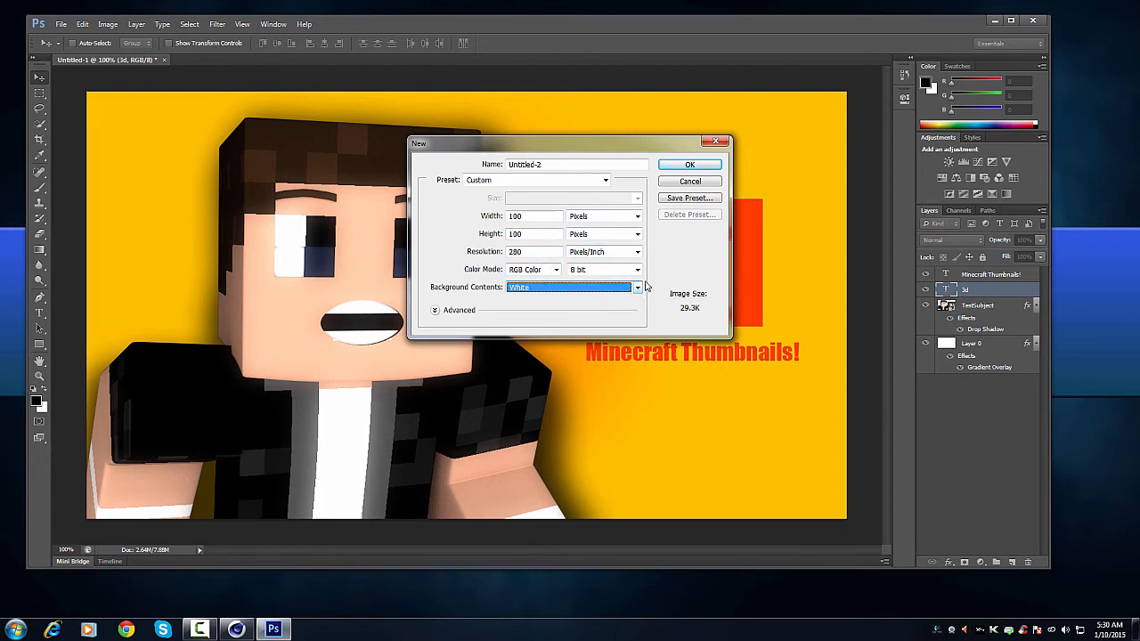
{"action": "left_click", "coordinate": [691, 166]}
Step: Float the new document, copy its white square into the thumbnail composition as a layer, and close the small document
{"action": "left_click_drag", "start_coordinate": [254, 61], "coordinate": [560, 131]}
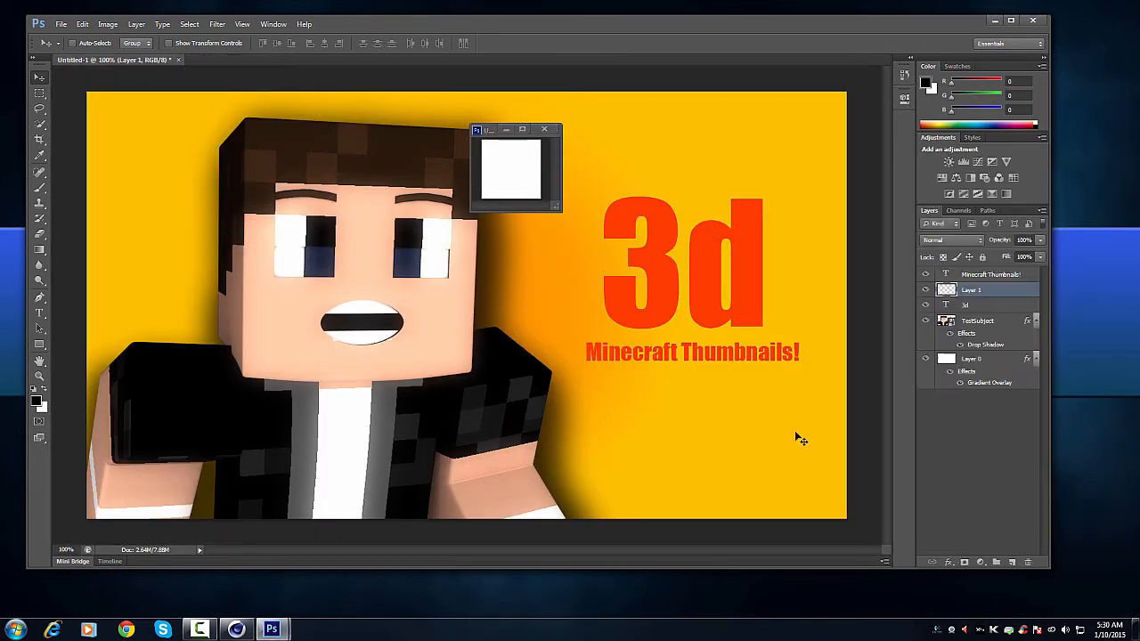
{"action": "left_click", "coordinate": [543, 129]}
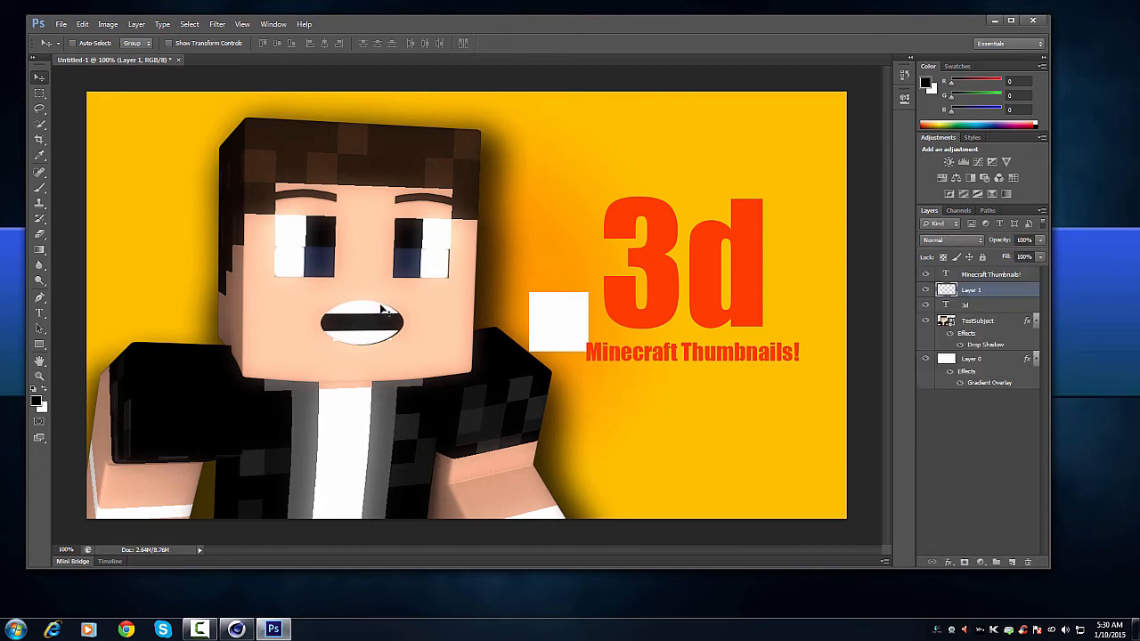
Step: Stretch the white square across the full canvas width, flatten it to about 10% height as a bar below "3d", and commit
{"action": "left_click", "coordinate": [81, 25]}
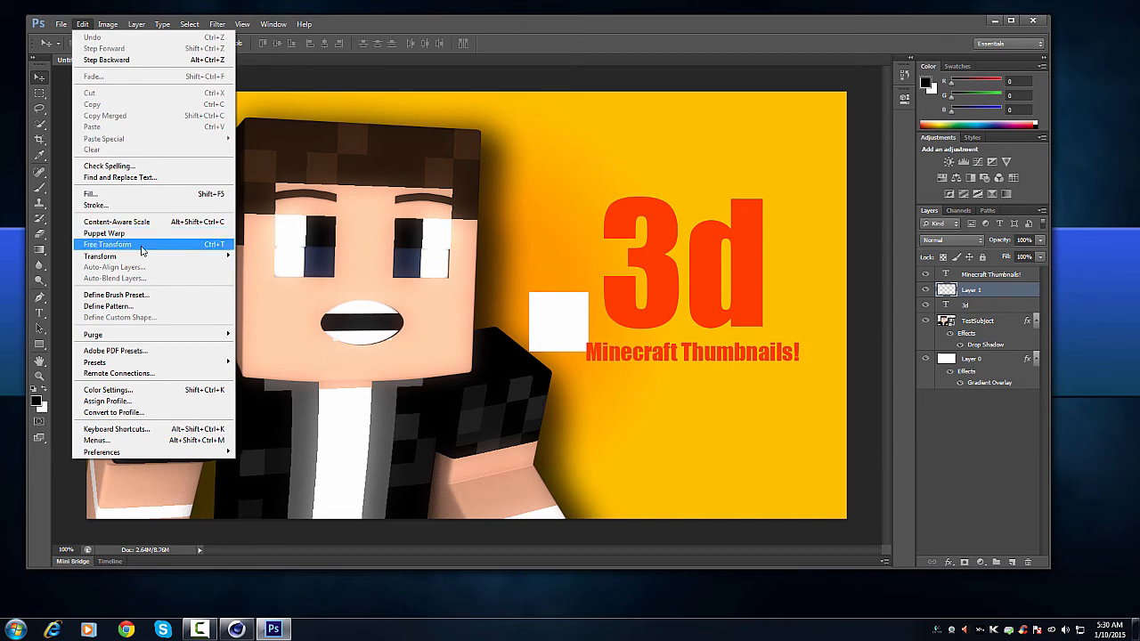
{"action": "mouse_move", "coordinate": [141, 258]}
{"action": "left_click", "coordinate": [256, 272]}
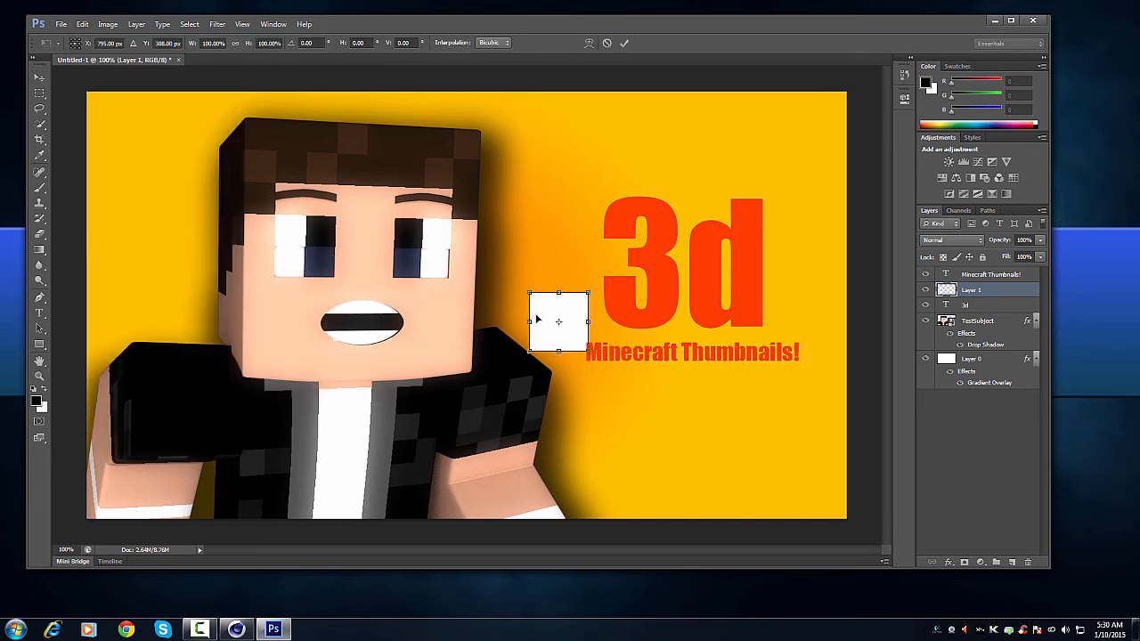
{"action": "left_click_drag", "start_coordinate": [531, 321], "coordinate": [87, 321]}
{"action": "left_click_drag", "start_coordinate": [591, 325], "coordinate": [845, 322]}
{"action": "left_click_drag", "start_coordinate": [466, 291], "coordinate": [497, 340]}
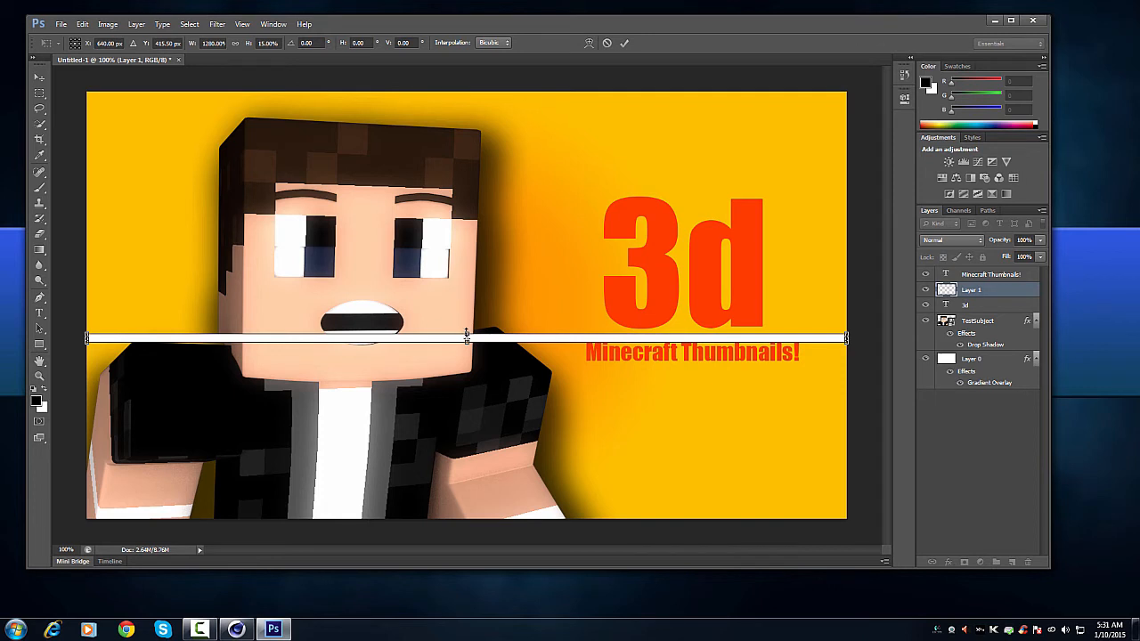
{"action": "mouse_move", "coordinate": [467, 336]}
{"action": "left_mouse_down"}
{"action": "mouse_move", "coordinate": [479, 333]}
{"action": "mouse_move", "coordinate": [478, 347]}
{"action": "left_mouse_up"}
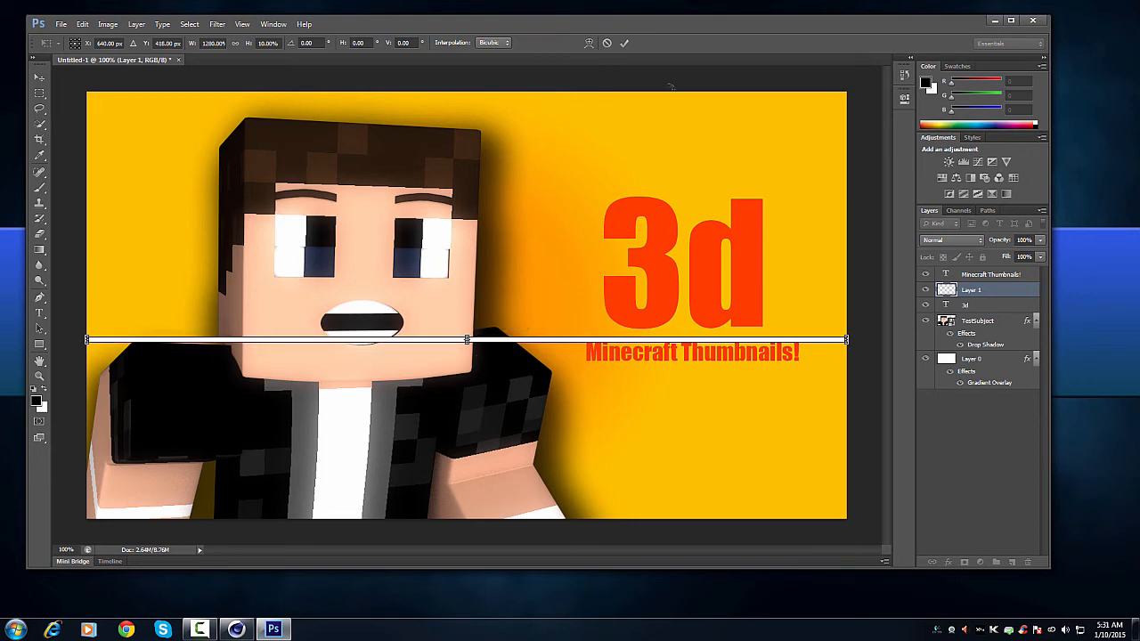
{"action": "left_click_drag", "start_coordinate": [466, 339], "coordinate": [523, 338]}
{"action": "left_click", "coordinate": [624, 44]}
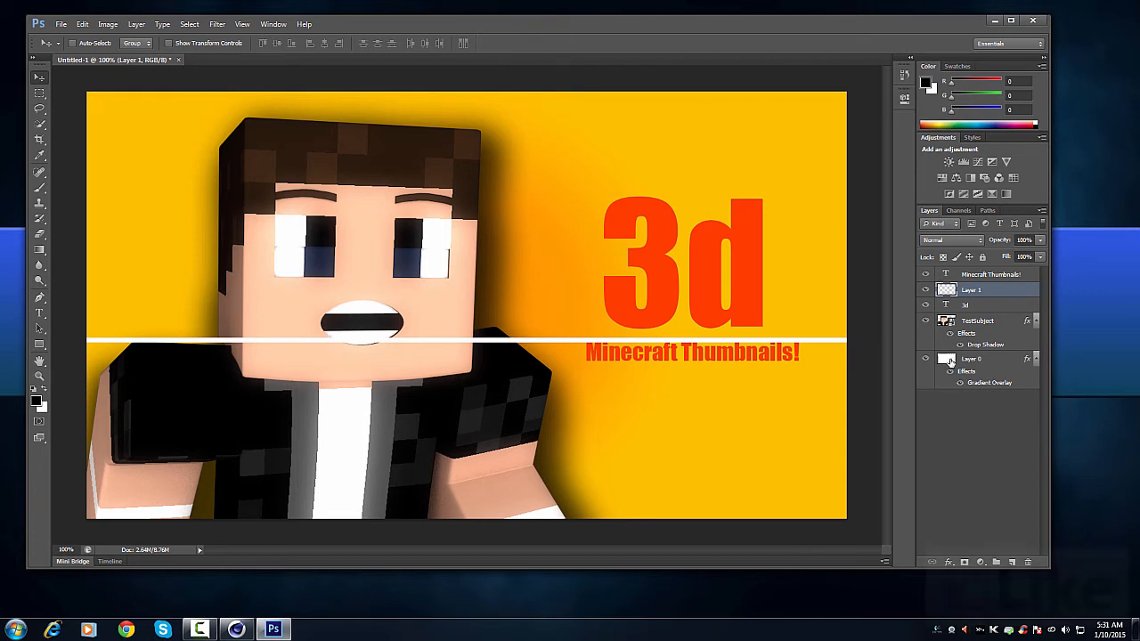
Step: Place the white bar's layer directly beneath the TestSubject layer and raise the bar into the gap between "3d" and "Minecraft Thumbnails!"
{"action": "double_click", "coordinate": [972, 290]}
{"action": "left_click_drag", "start_coordinate": [973, 292], "coordinate": [977, 352]}
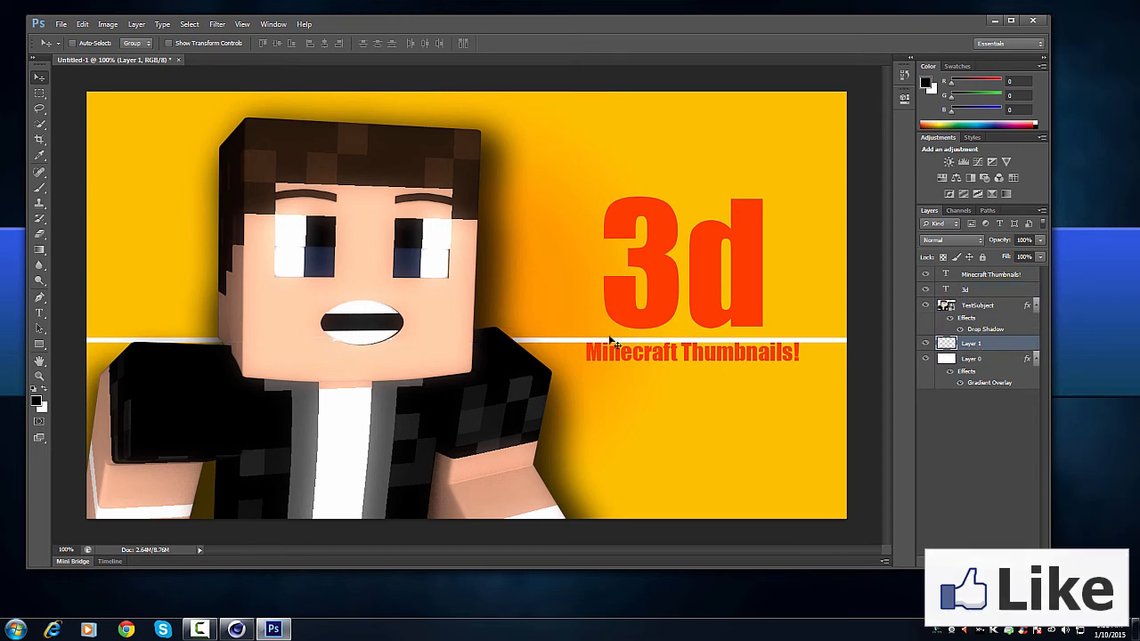
{"action": "key", "text": "z"}
{"action": "left_click", "coordinate": [667, 339]}
{"action": "left_click", "coordinate": [700, 341]}
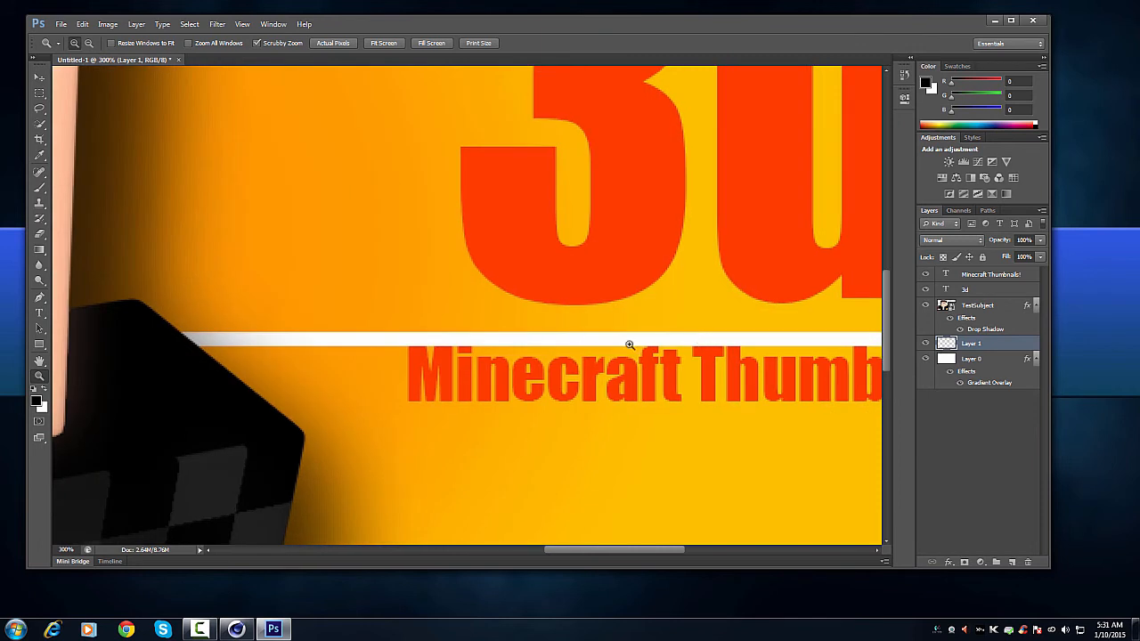
{"action": "key", "text": "v"}
{"action": "left_click_drag", "start_coordinate": [571, 344], "coordinate": [576, 331]}
Step: Nudge the white bar slightly down so it sits evenly between the two title texts
{"action": "key", "text": "z"}
{"action": "left_click", "coordinate": [801, 325]}
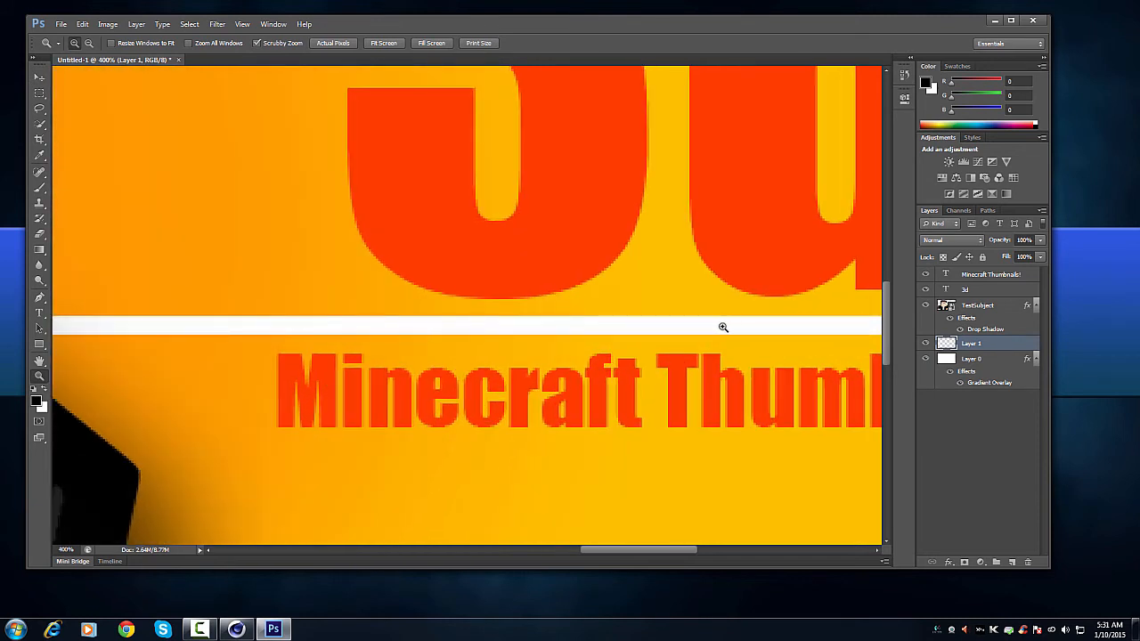
{"action": "key", "text": "v"}
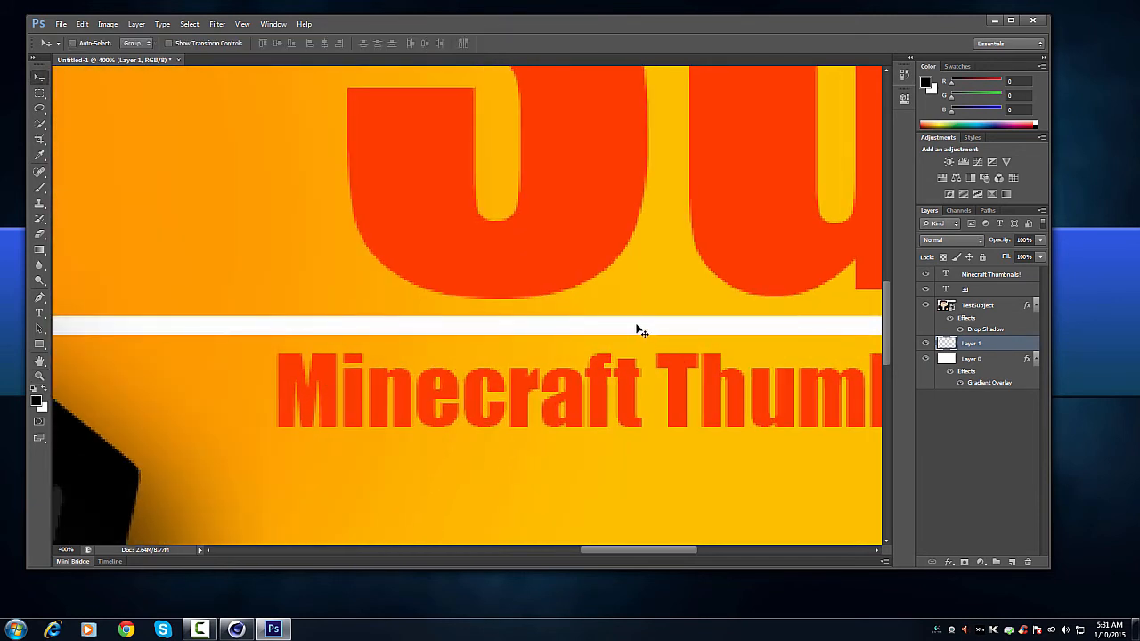
{"action": "left_click_drag", "start_coordinate": [633, 329], "coordinate": [635, 333]}
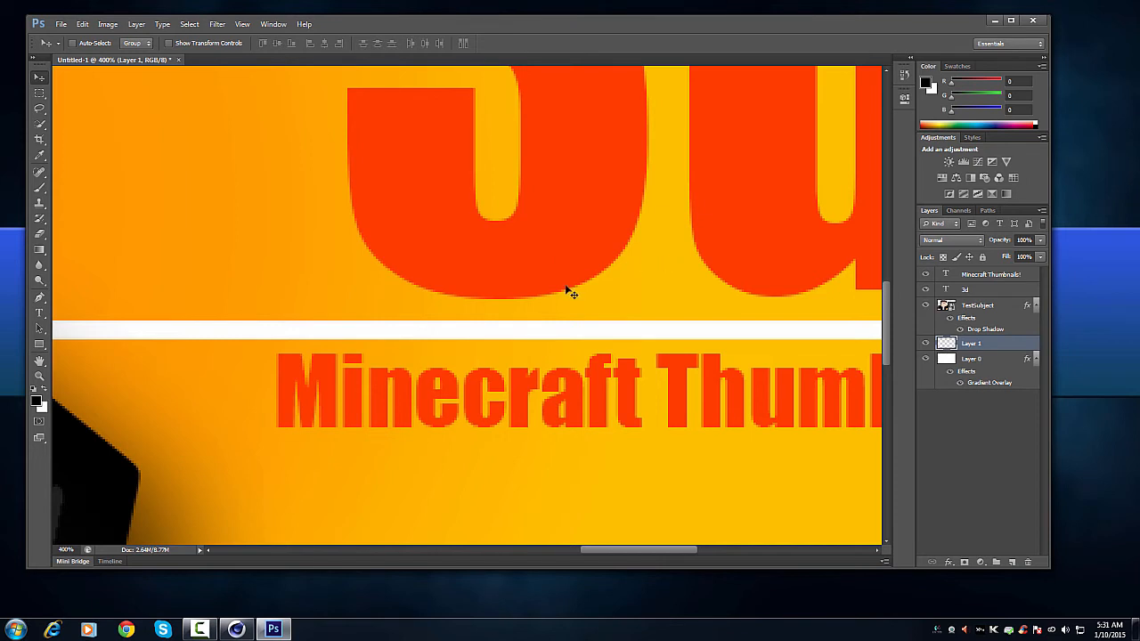
{"action": "key", "text": "z"}
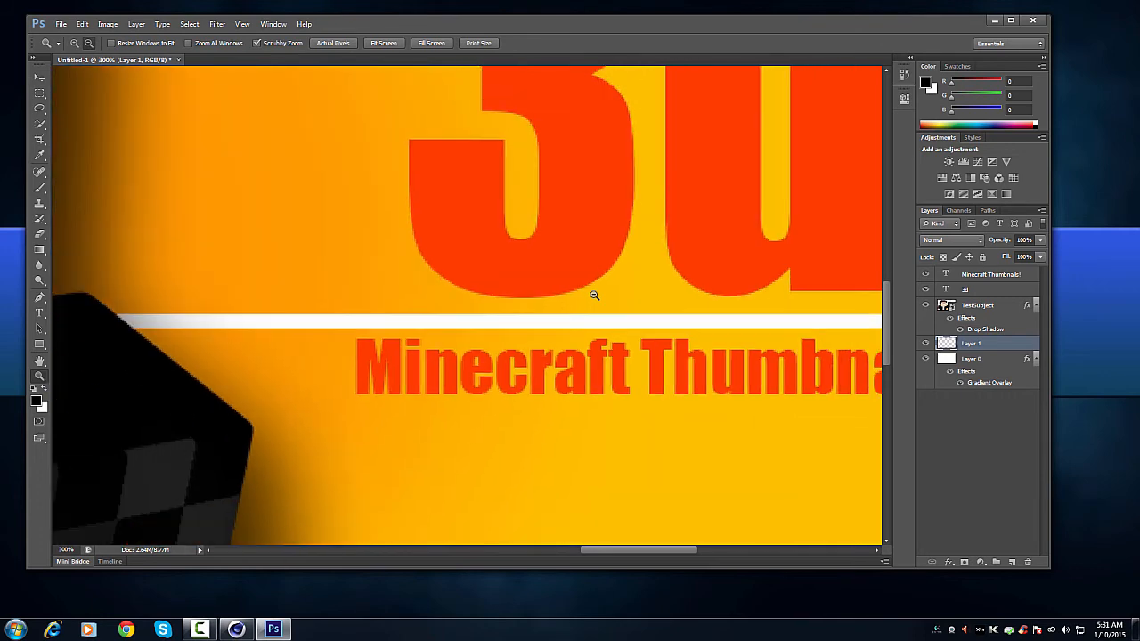
{"action": "left_click", "coordinate": [594, 295], "text": "alt"}
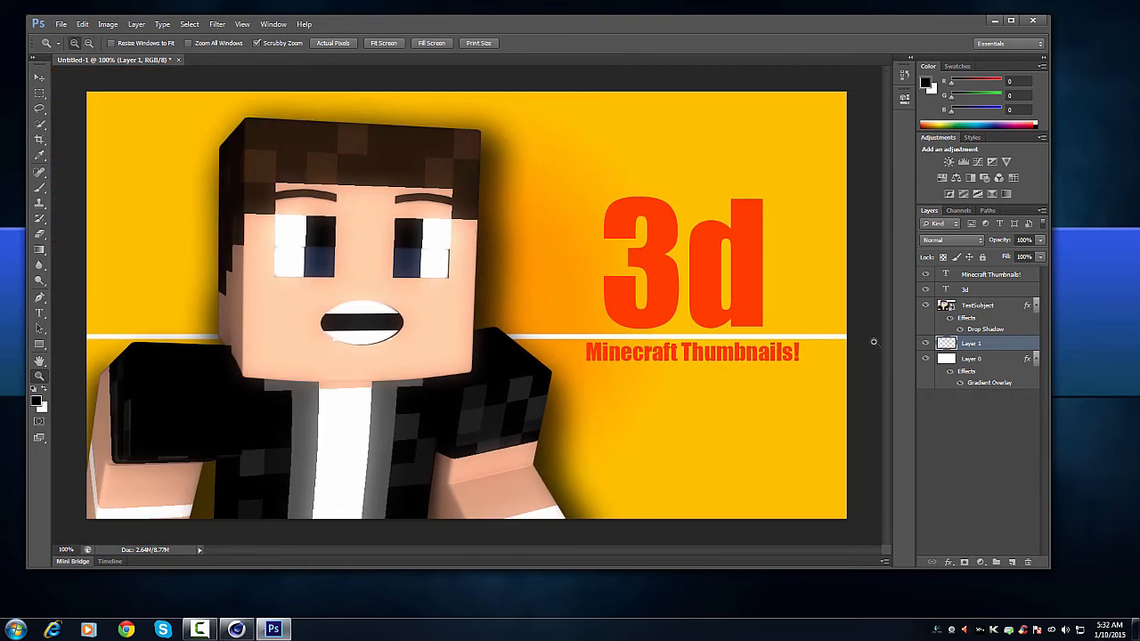
{"action": "key", "text": "v"}
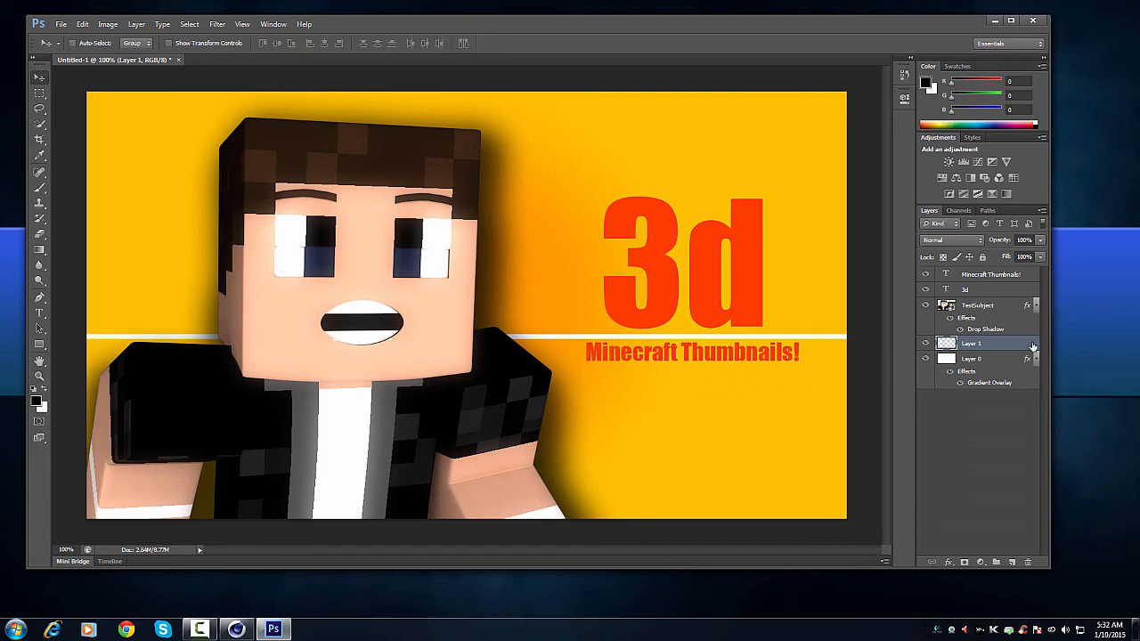
Step: Give the white bar a Bevel & Emboss with the Chisel Hard technique and a stepped gloss contour, without a drop shadow
{"action": "double_click", "coordinate": [1033, 346]}
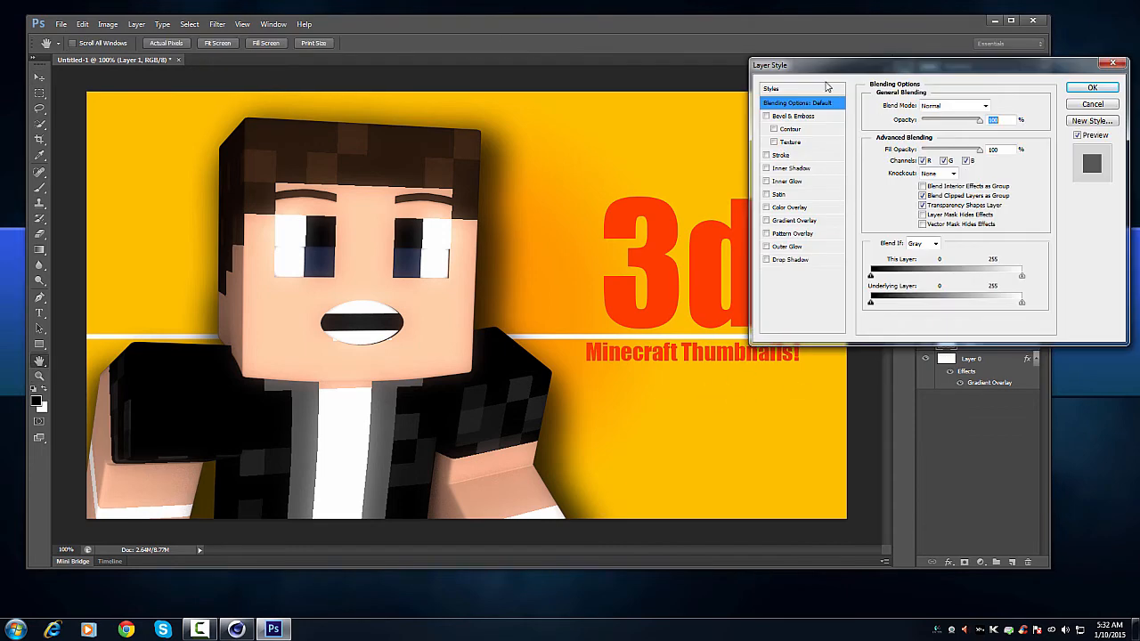
{"action": "left_click_drag", "start_coordinate": [828, 69], "coordinate": [884, 53]}
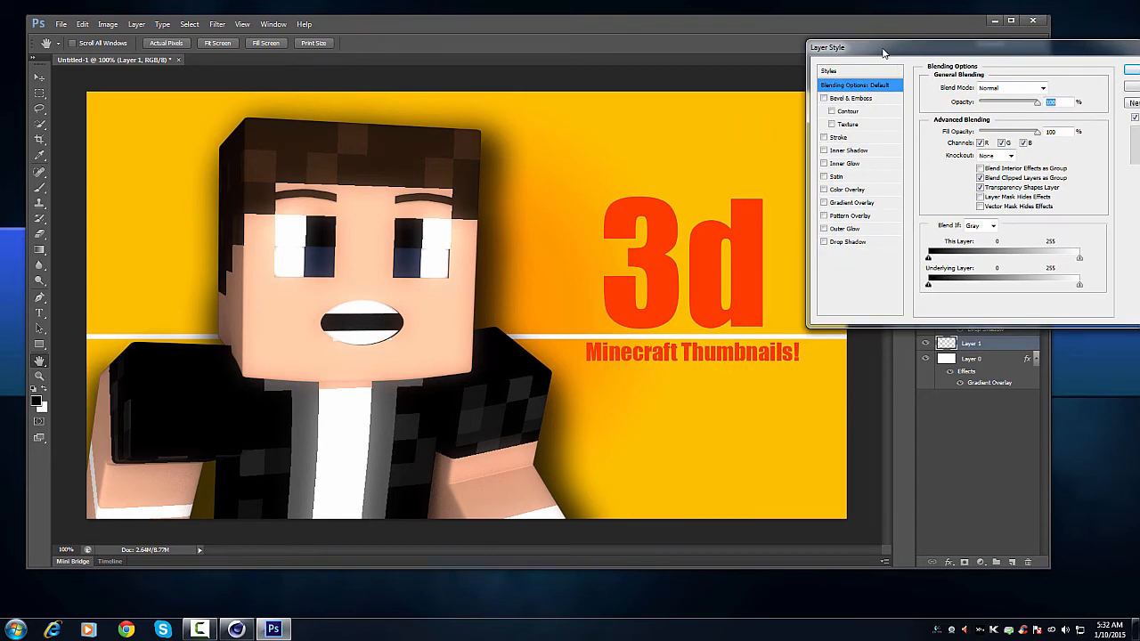
{"action": "left_click", "coordinate": [843, 242]}
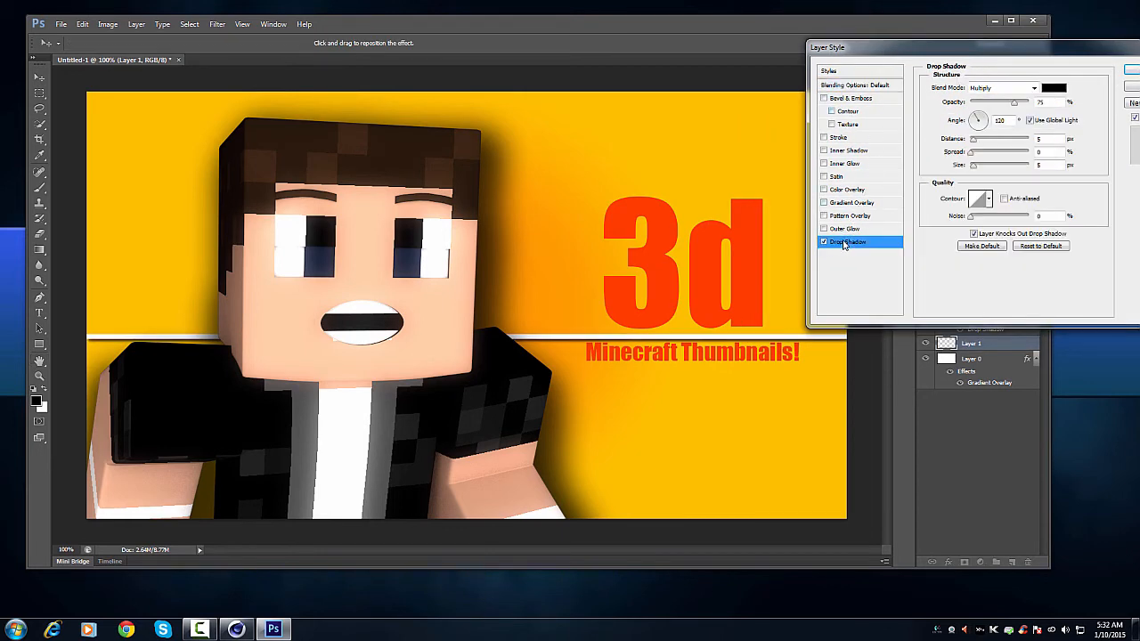
{"action": "left_click", "coordinate": [823, 242]}
{"action": "left_click", "coordinate": [842, 99]}
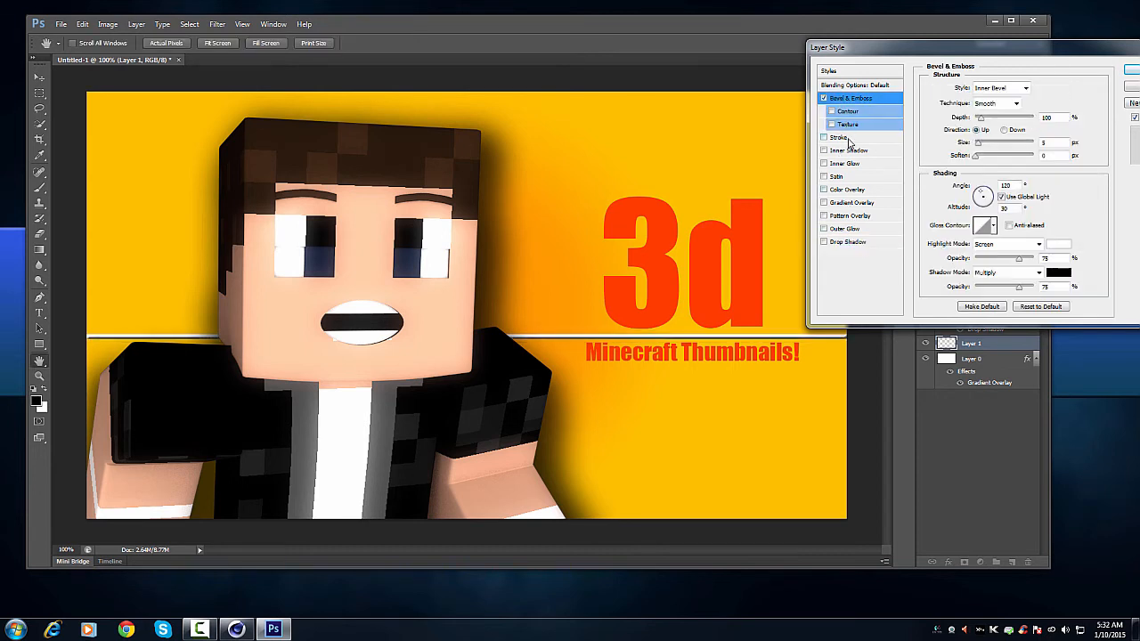
{"action": "left_click", "coordinate": [996, 104]}
{"action": "left_click", "coordinate": [995, 125]}
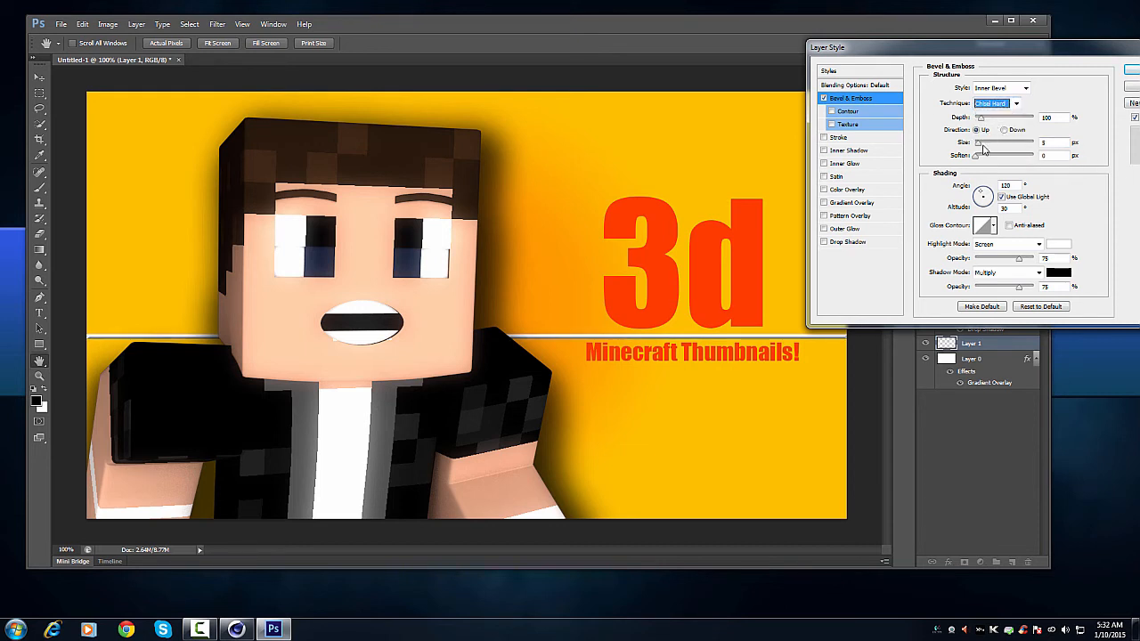
{"action": "left_click", "coordinate": [995, 227]}
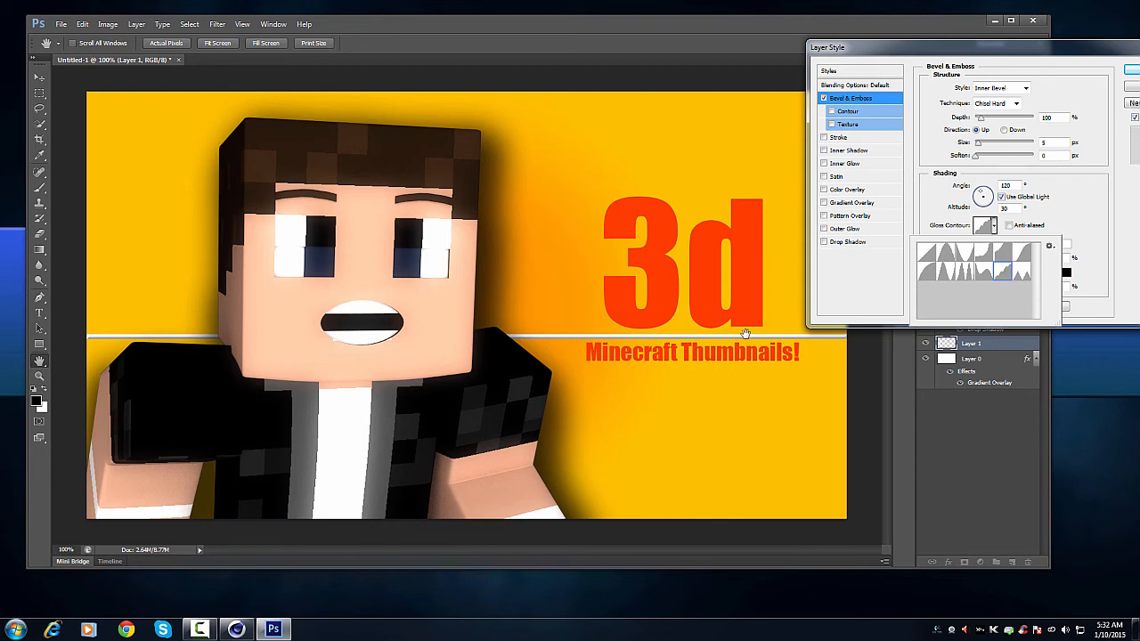
{"action": "left_click", "coordinate": [1090, 229]}
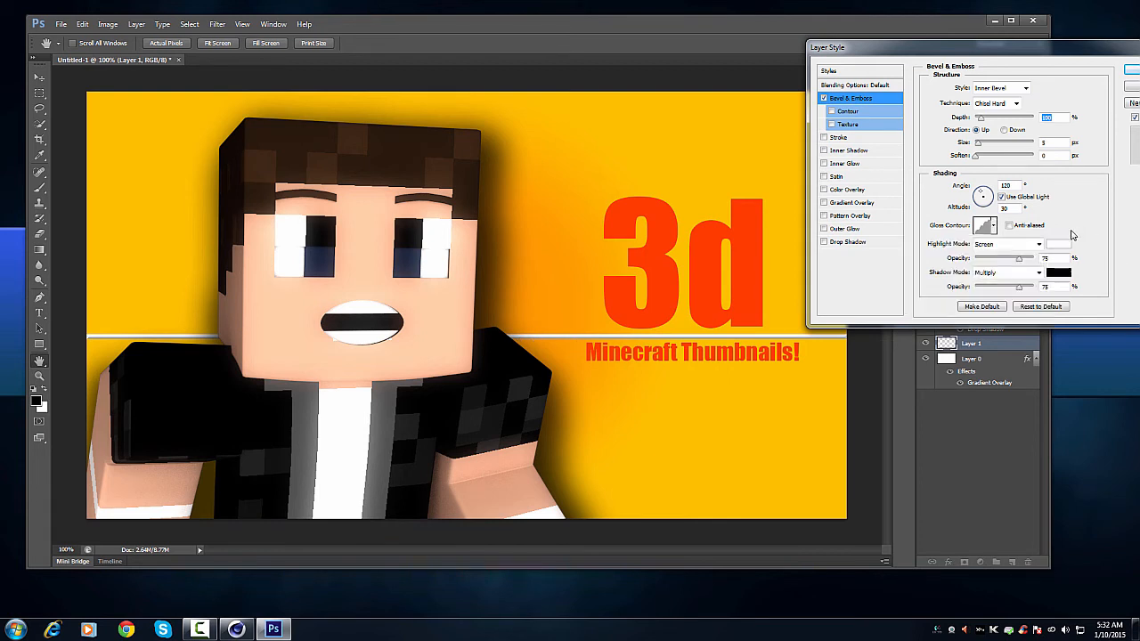
Step: Add a Gradient Overlay to the bar using the Orange, Yellow, Orange preset
{"action": "left_click", "coordinate": [837, 203]}
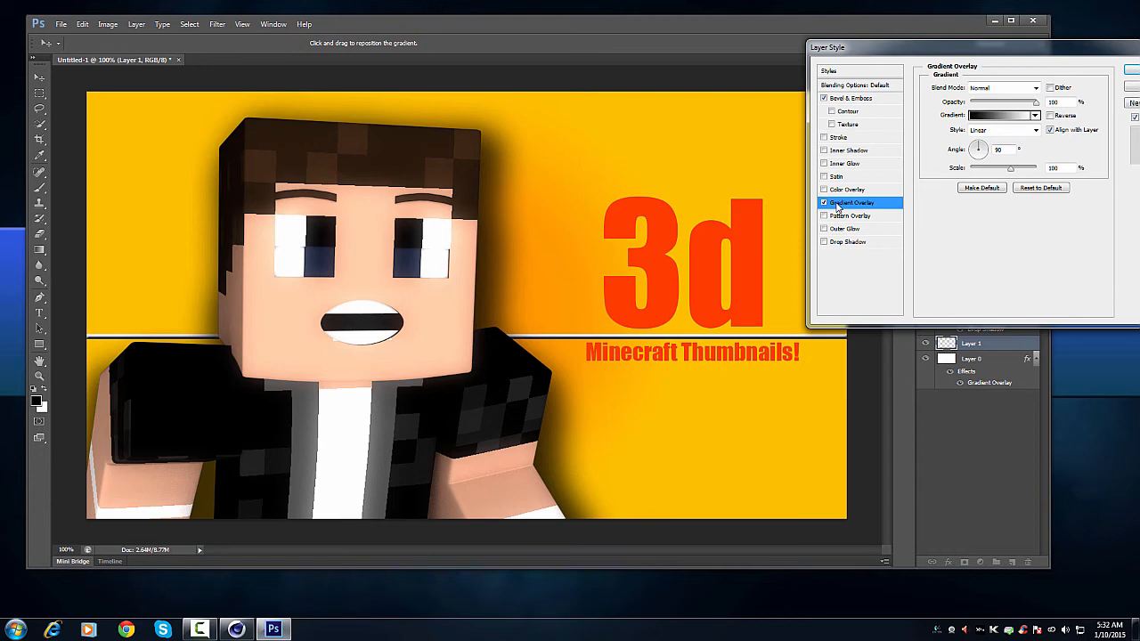
{"action": "left_click", "coordinate": [997, 117]}
{"action": "left_click", "coordinate": [961, 181]}
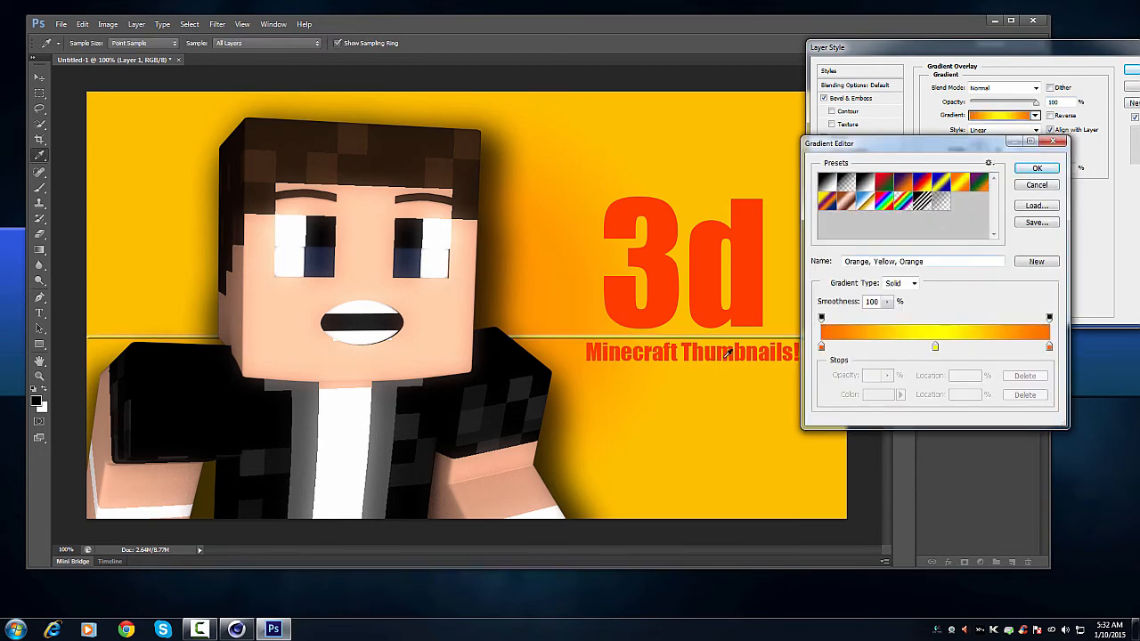
Step: Change the color stop at 0% of the bar's gradient to a dark orange, about ba5605
{"action": "double_click", "coordinate": [821, 348]}
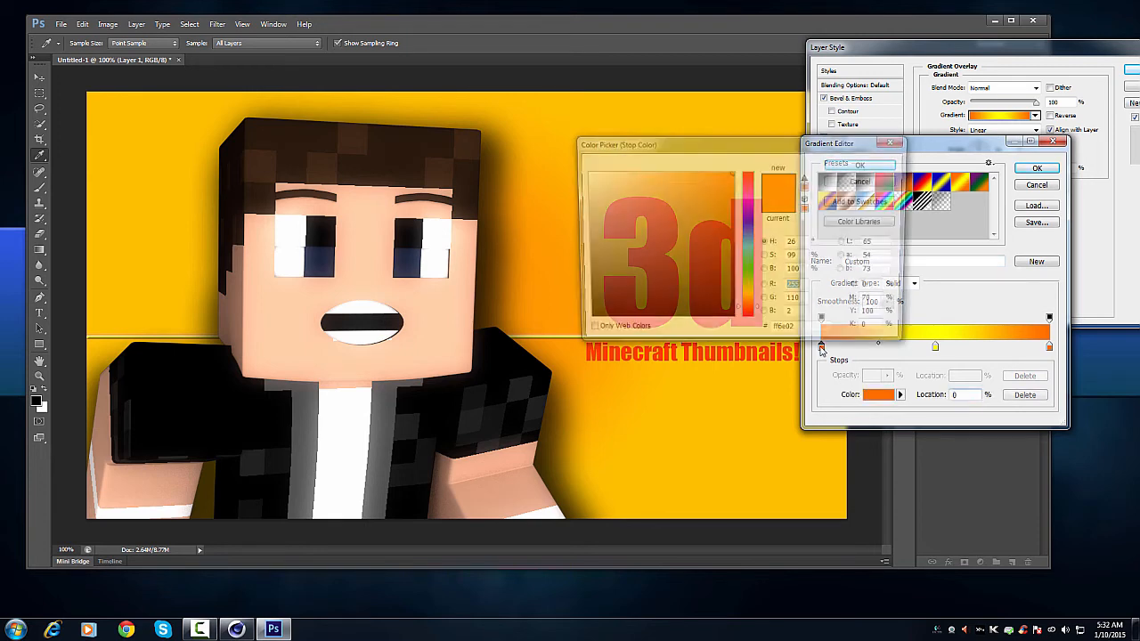
{"action": "left_click_drag", "start_coordinate": [690, 147], "coordinate": [858, 144]}
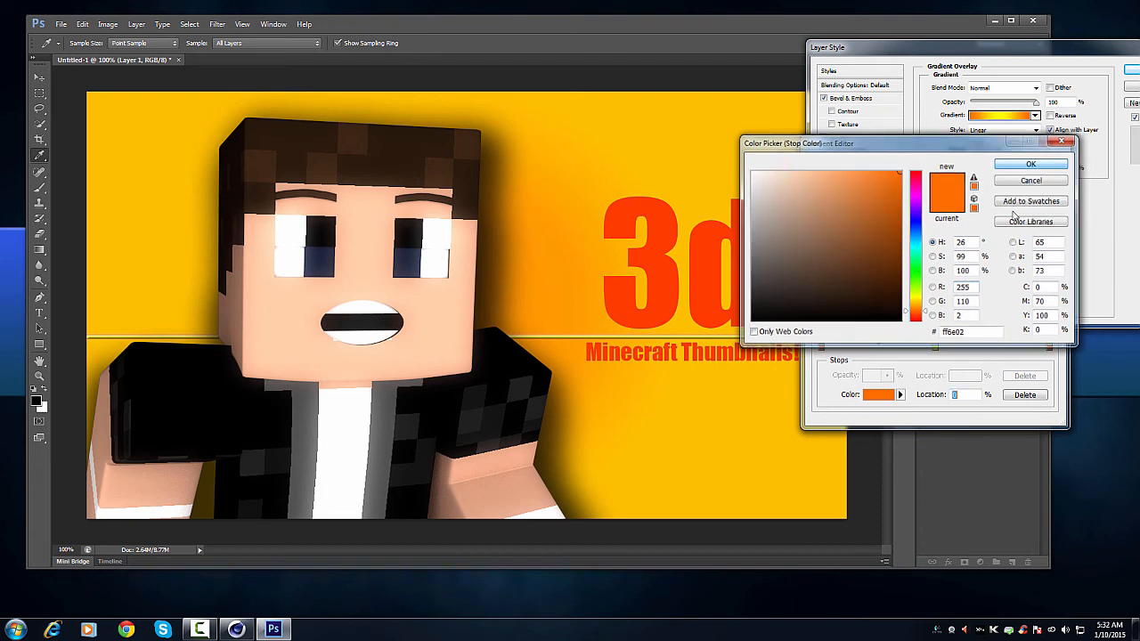
{"action": "left_click", "coordinate": [1031, 164]}
{"action": "double_click", "coordinate": [821, 346]}
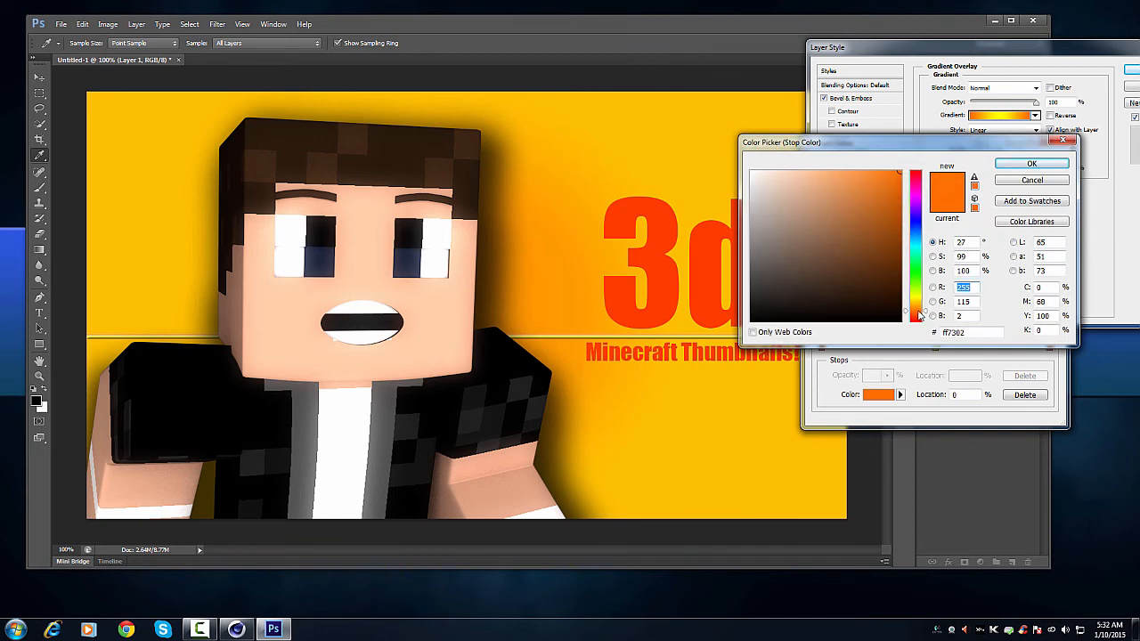
{"action": "left_click_drag", "start_coordinate": [895, 226], "coordinate": [897, 215]}
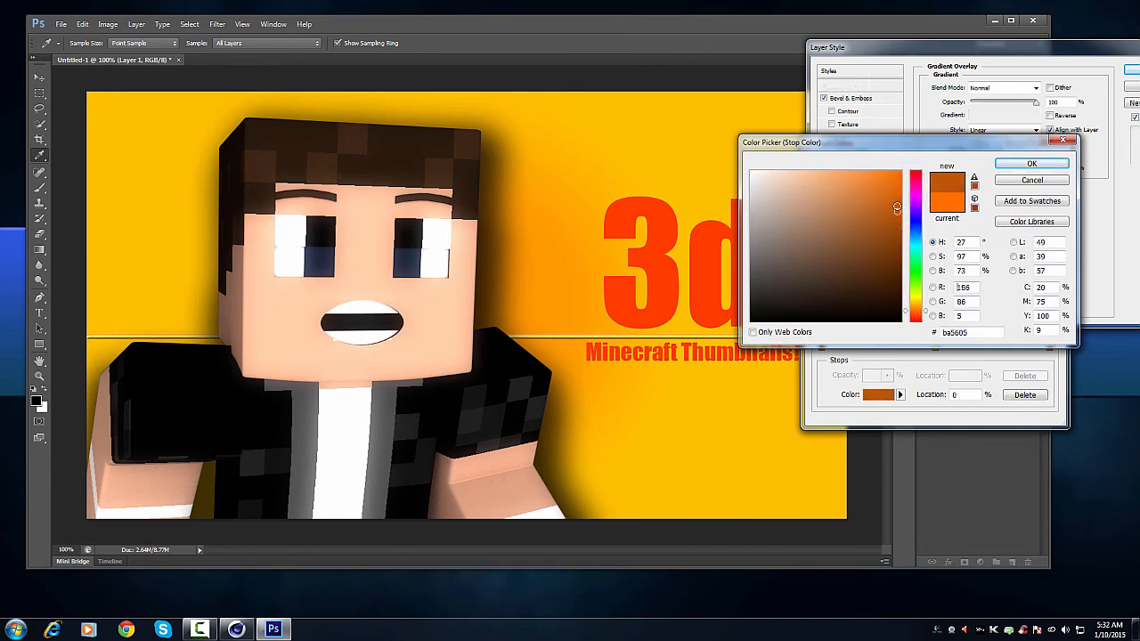
{"action": "left_click", "coordinate": [1031, 163]}
Step: Change the gradient's middle color stop at 50% to golden yellow, about ffc600
{"action": "left_click", "coordinate": [935, 347]}
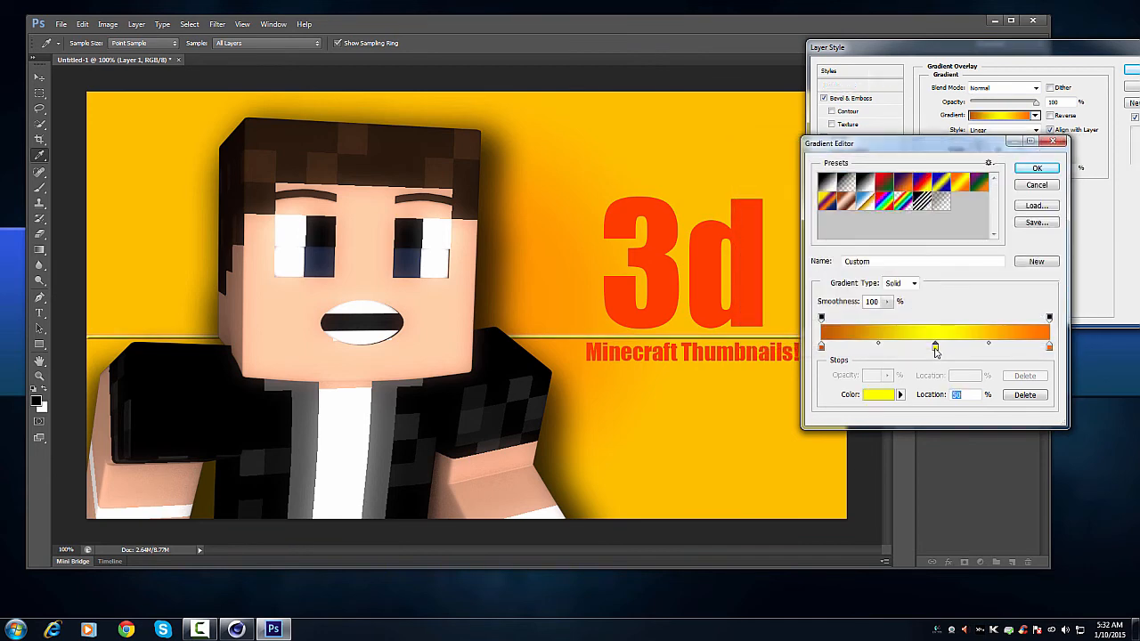
{"action": "double_click", "coordinate": [935, 347]}
{"action": "left_click_drag", "start_coordinate": [915, 287], "coordinate": [915, 305]}
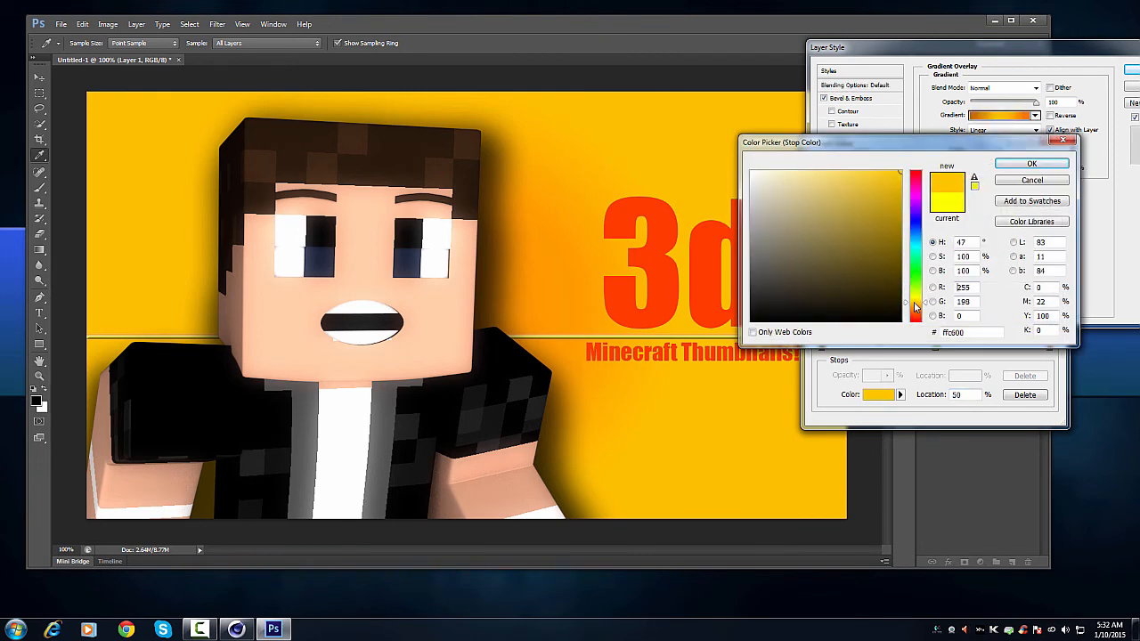
{"action": "left_click", "coordinate": [1031, 164]}
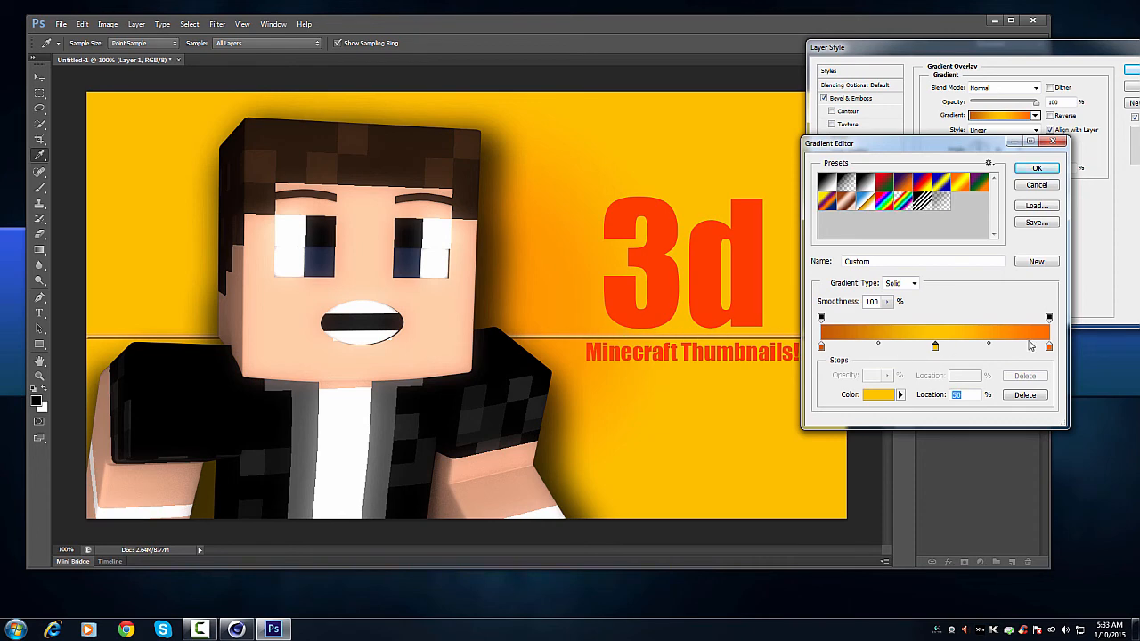
Step: Change the gradient's color stop at 100% to an amber orange and apply the layer style to the bar
{"action": "double_click", "coordinate": [1049, 346]}
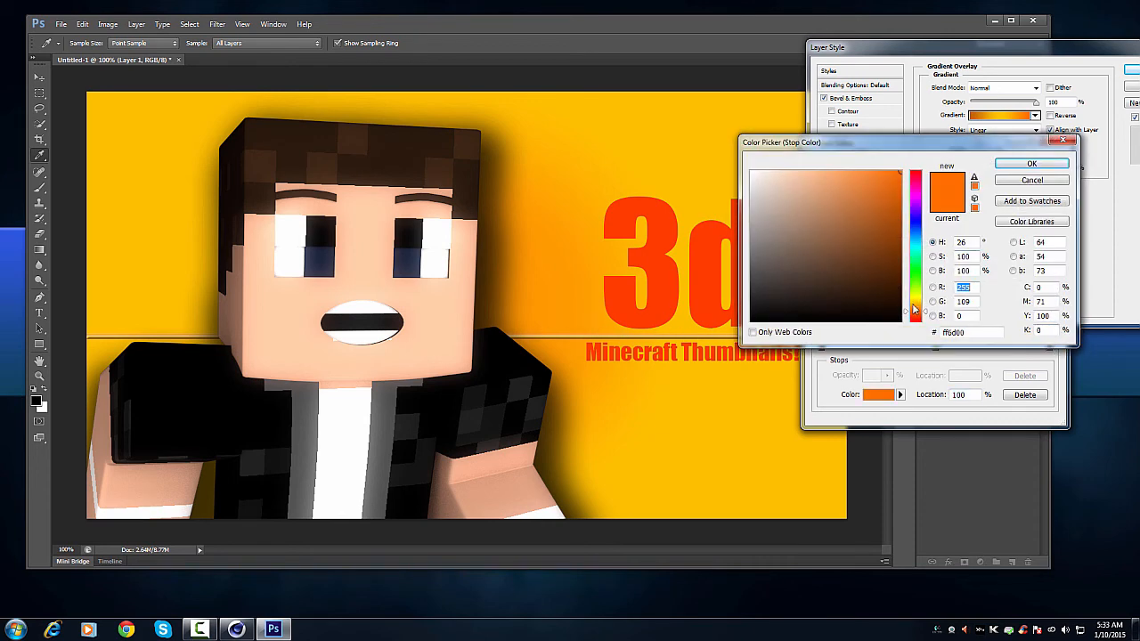
{"action": "left_click", "coordinate": [911, 304]}
{"action": "left_click_drag", "start_coordinate": [914, 307], "coordinate": [914, 308]}
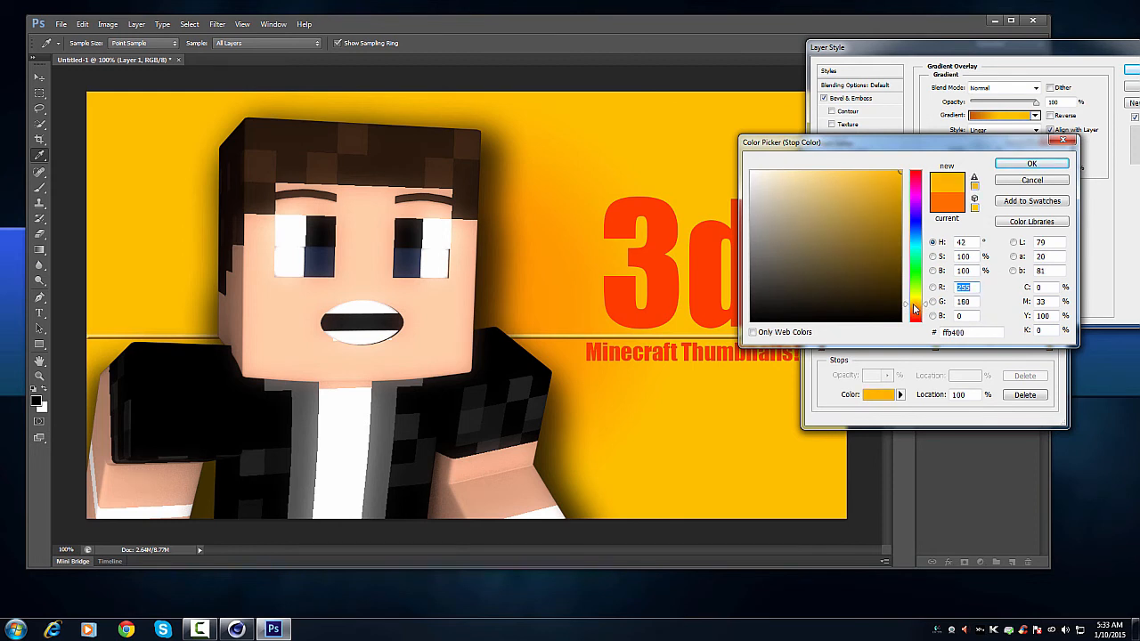
{"action": "left_click_drag", "start_coordinate": [922, 305], "coordinate": [921, 308]}
{"action": "left_click", "coordinate": [1033, 166]}
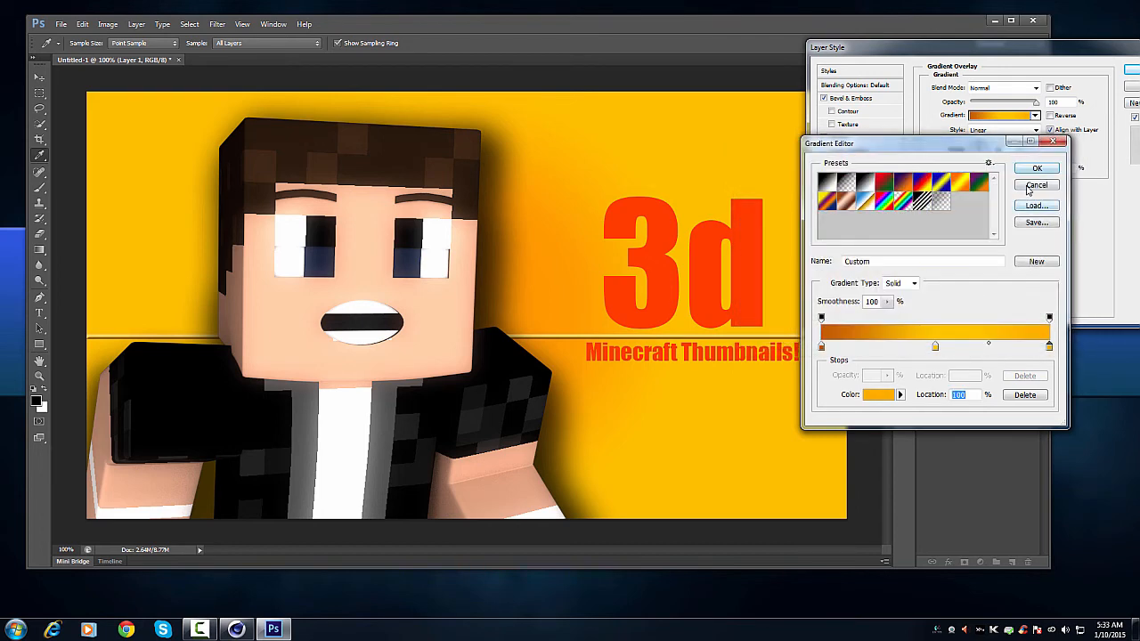
{"action": "left_click", "coordinate": [1035, 169]}
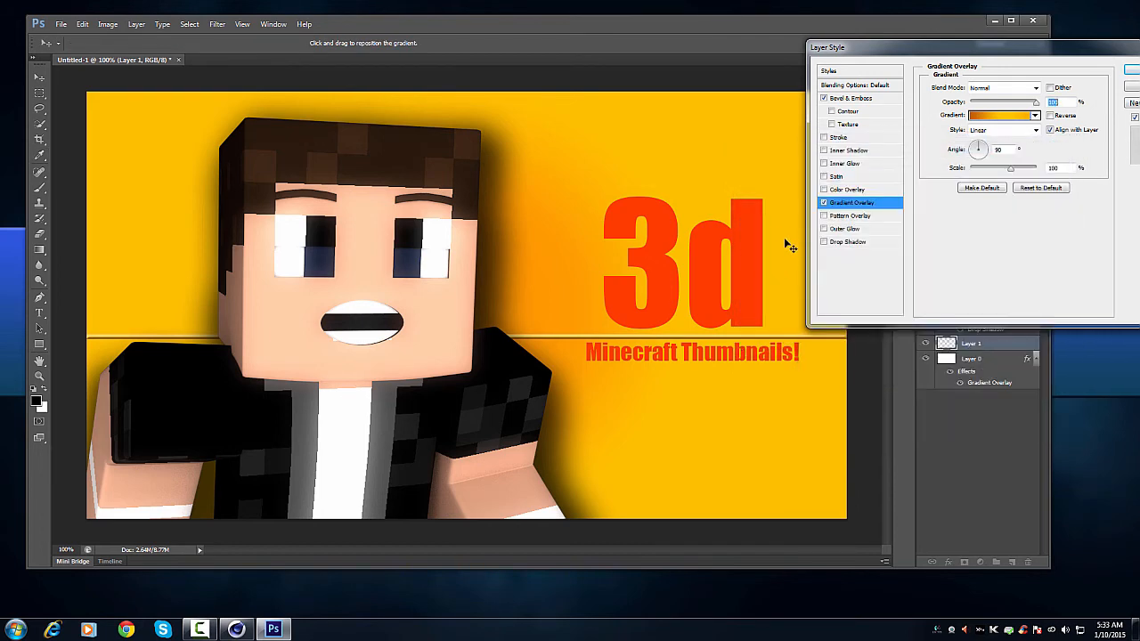
{"action": "left_click_drag", "start_coordinate": [960, 53], "coordinate": [869, 54]}
{"action": "left_click", "coordinate": [1058, 71]}
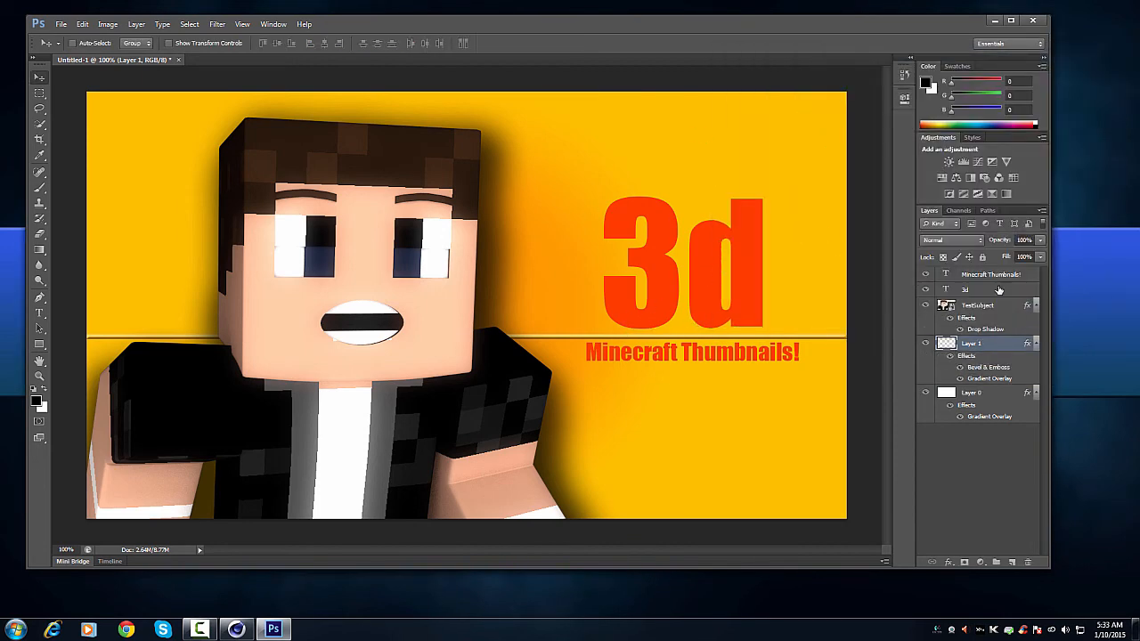
Step: Add a Bevel & Emboss with the Chisel Hard technique to the "3d" text layer
{"action": "left_click", "coordinate": [968, 290]}
{"action": "double_click", "coordinate": [1022, 291]}
{"action": "left_click_drag", "start_coordinate": [833, 50], "coordinate": [922, 50]}
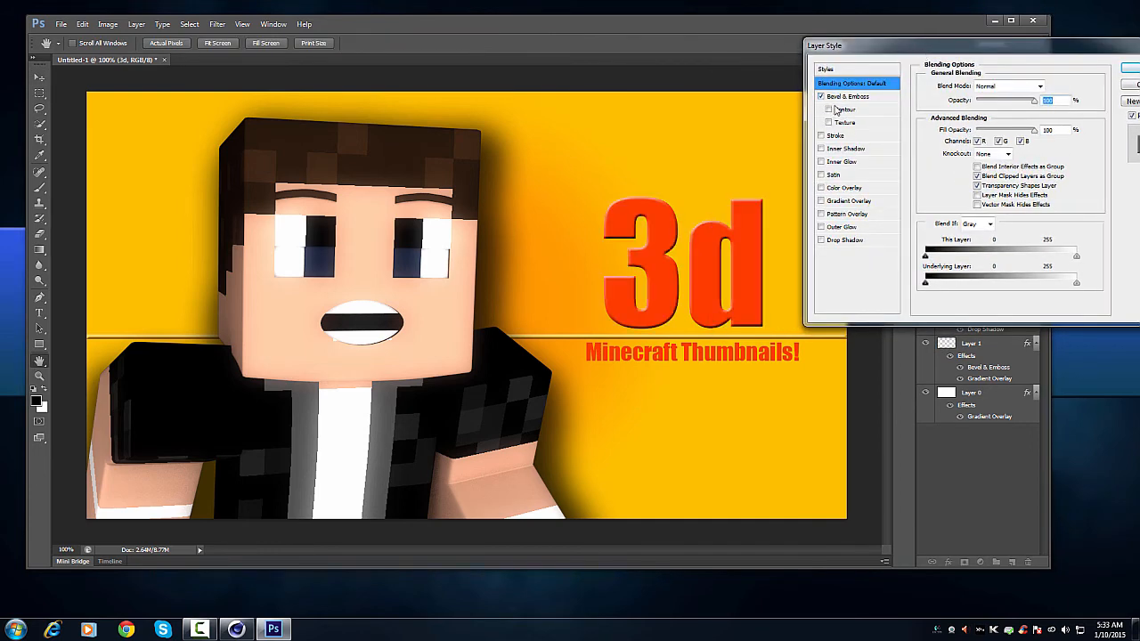
{"action": "left_click", "coordinate": [850, 97]}
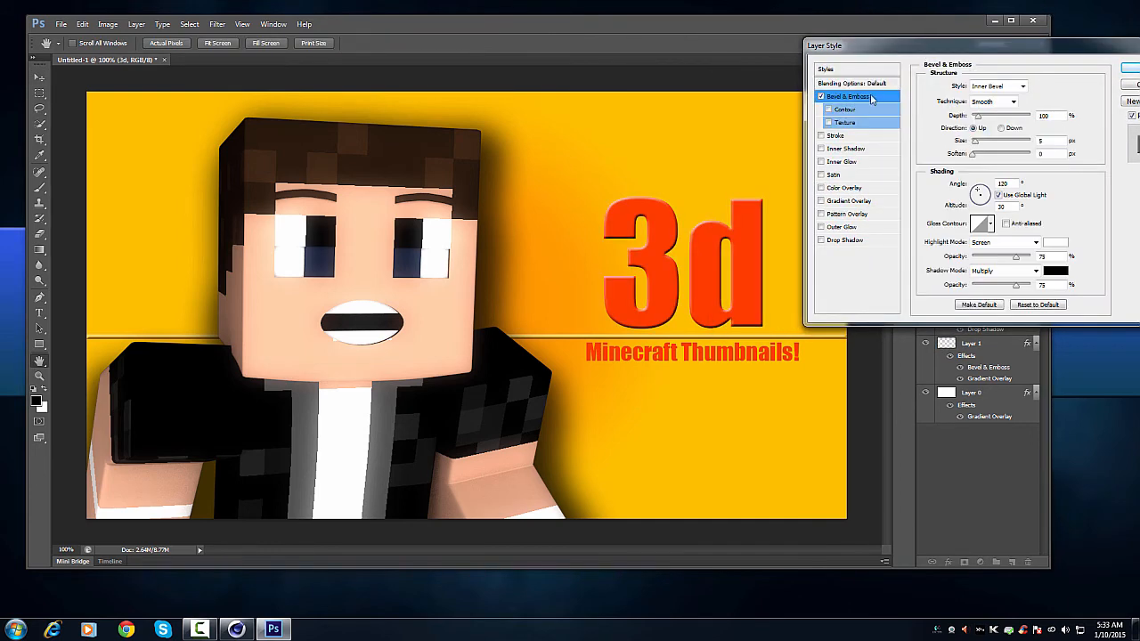
{"action": "left_click", "coordinate": [1000, 102]}
{"action": "left_click", "coordinate": [994, 126]}
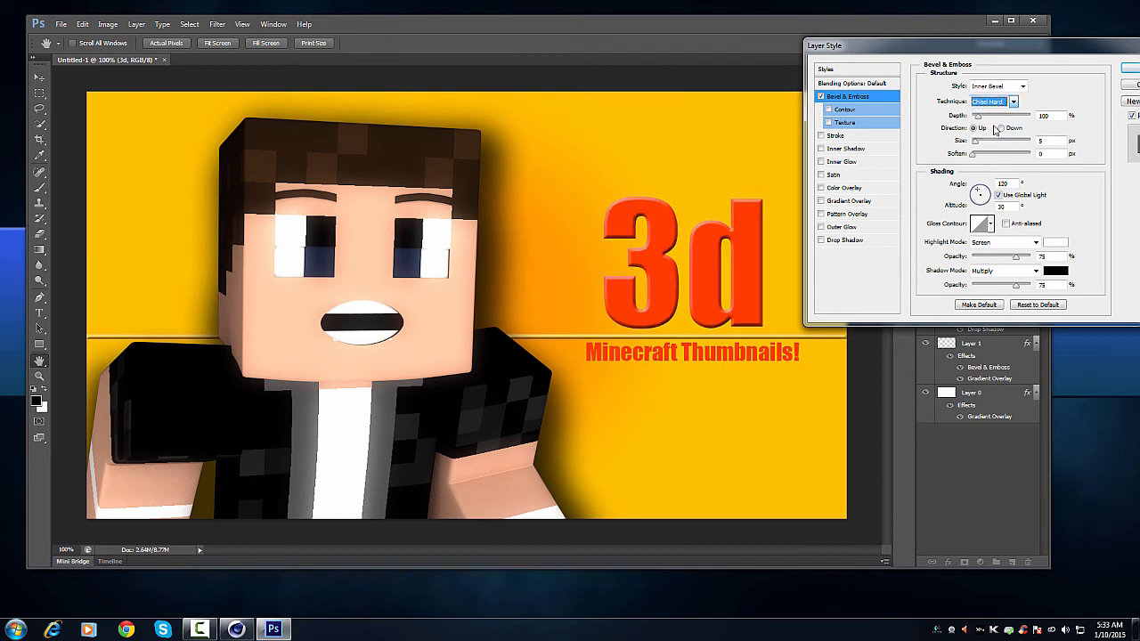
Step: Set the "3d" bevel's depth to 83% and give it a stepped gloss contour
{"action": "left_click_drag", "start_coordinate": [978, 120], "coordinate": [978, 119]}
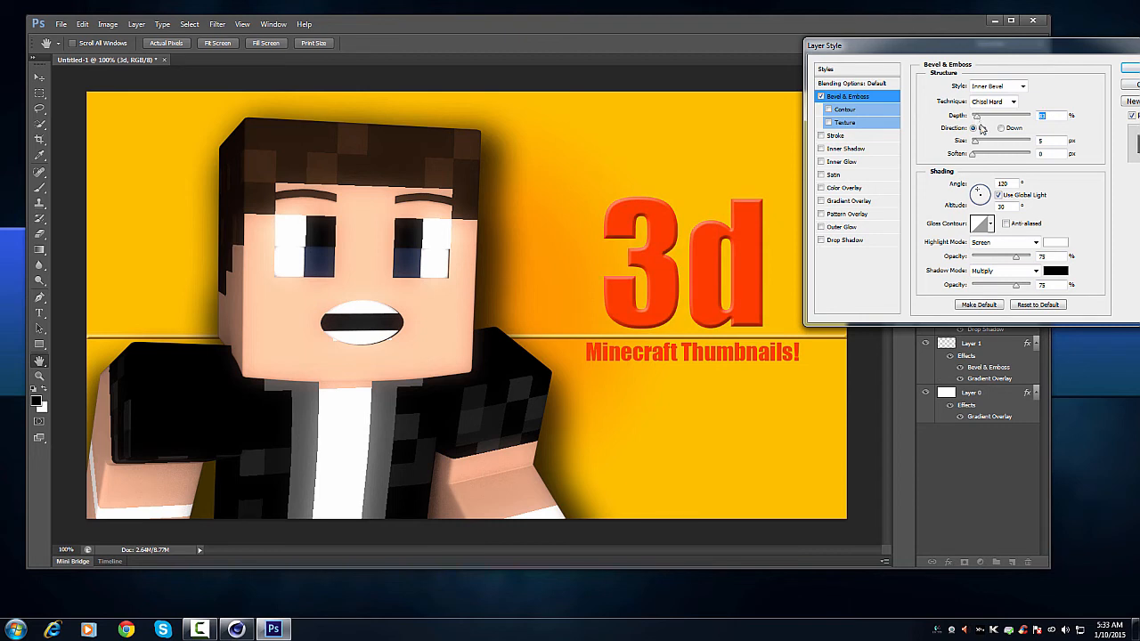
{"action": "left_click", "coordinate": [990, 225]}
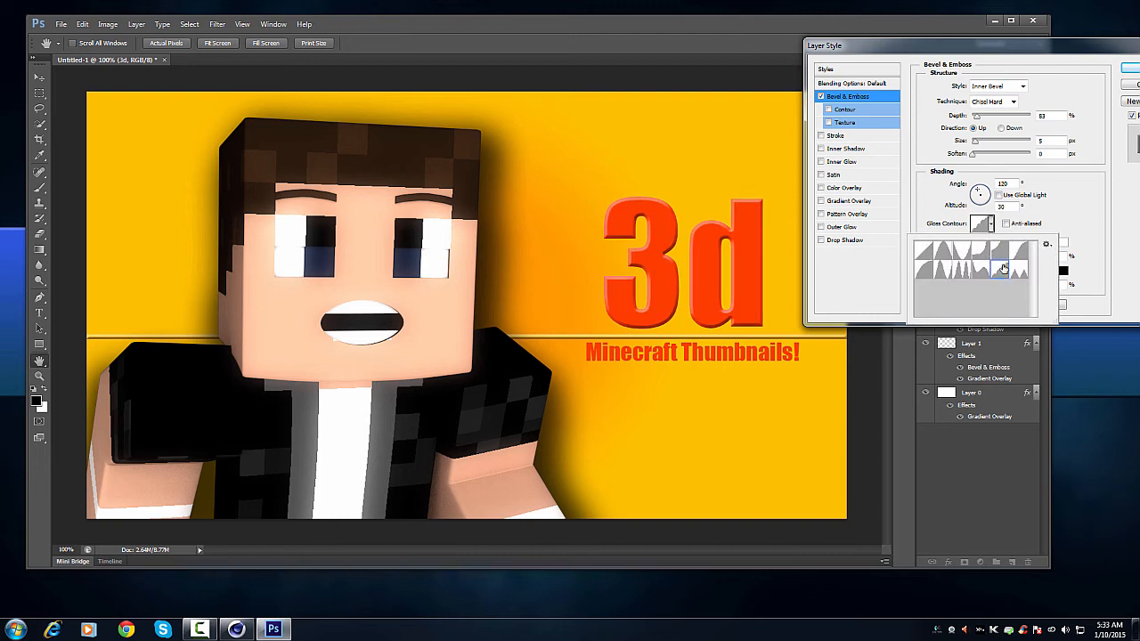
{"action": "left_click", "coordinate": [994, 225]}
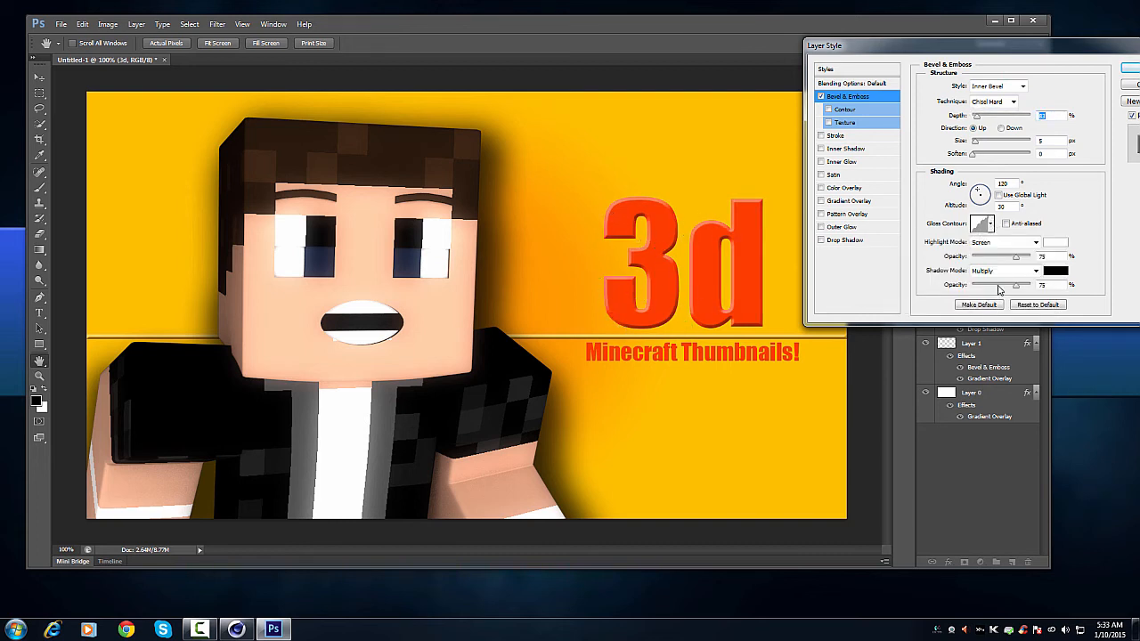
Step: Add a drop shadow to the "3d" text with a 113° angle, 2% spread, 13 px size and a slightly shorter distance
{"action": "left_click", "coordinate": [844, 241]}
{"action": "left_click", "coordinate": [972, 140]}
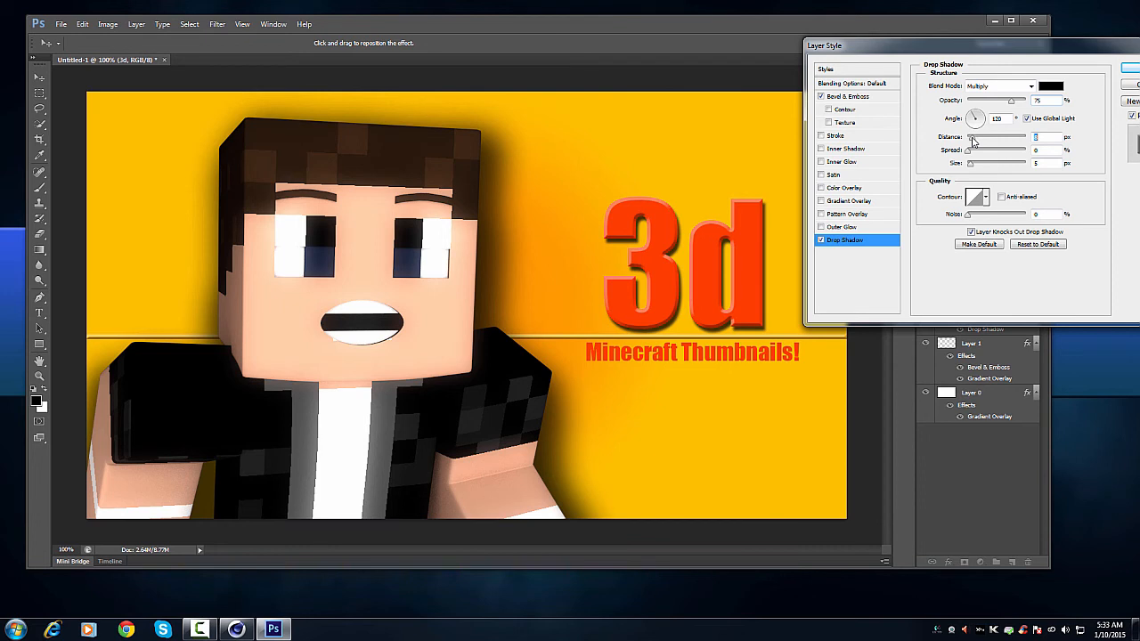
{"action": "left_click_drag", "start_coordinate": [973, 114], "coordinate": [978, 119]}
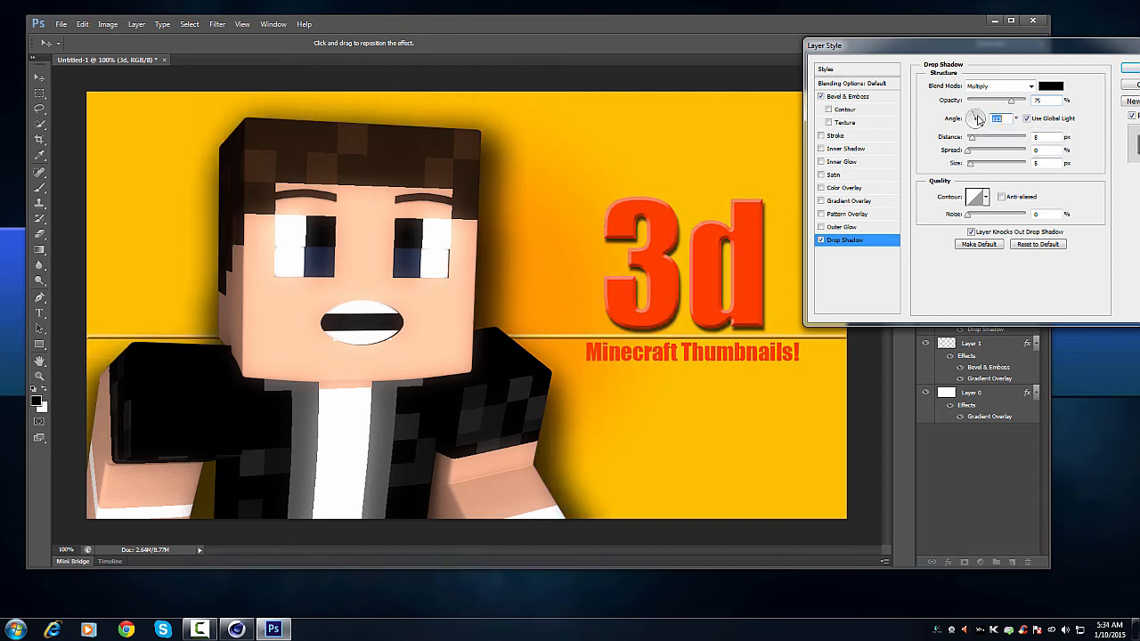
{"action": "mouse_move", "coordinate": [969, 151]}
{"action": "left_mouse_down"}
{"action": "mouse_move", "coordinate": [975, 166]}
{"action": "mouse_move", "coordinate": [969, 157]}
{"action": "left_mouse_up"}
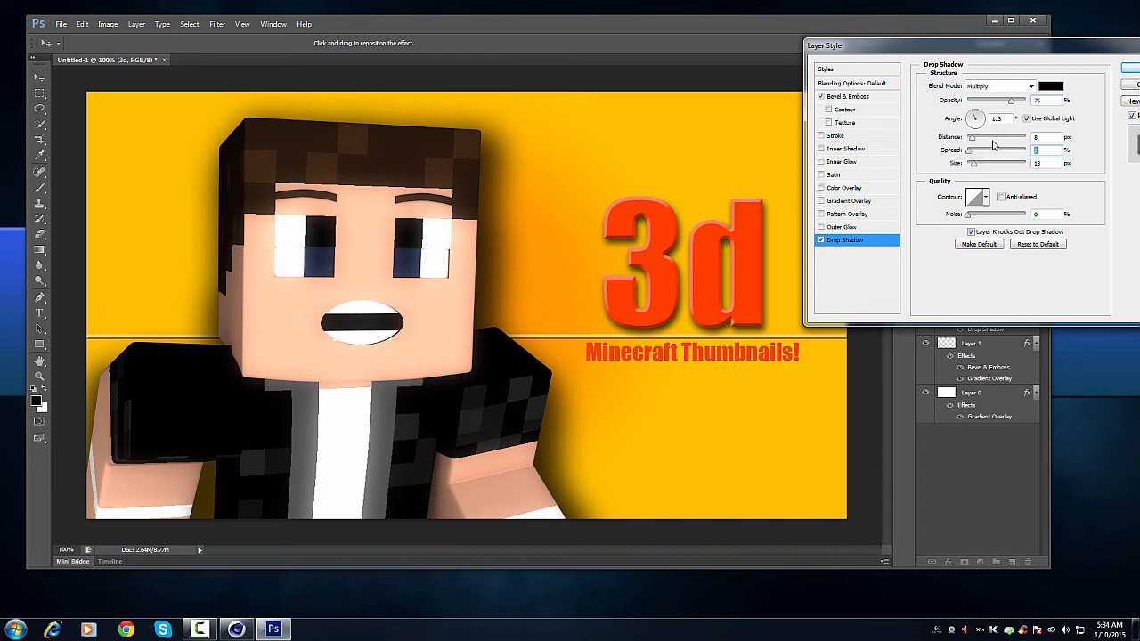
{"action": "left_click_drag", "start_coordinate": [973, 138], "coordinate": [971, 138]}
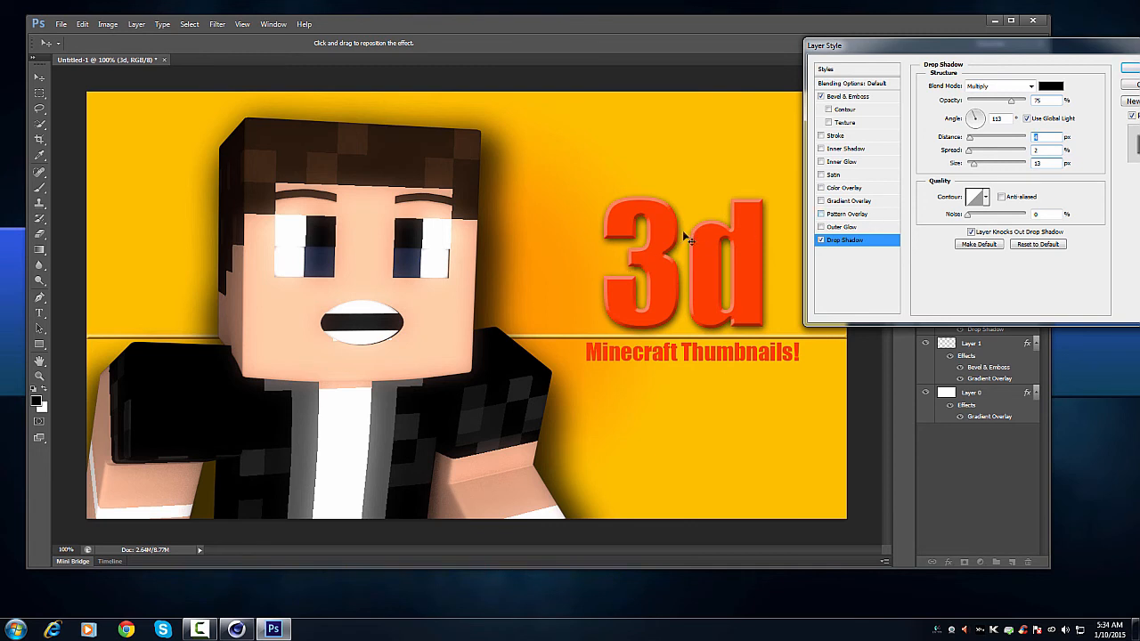
Step: Add a gradient overlay to the "3d" text using the Orange, Yellow, Orange preset
{"action": "left_click", "coordinate": [840, 202]}
{"action": "left_click", "coordinate": [995, 113]}
{"action": "left_click", "coordinate": [960, 182]}
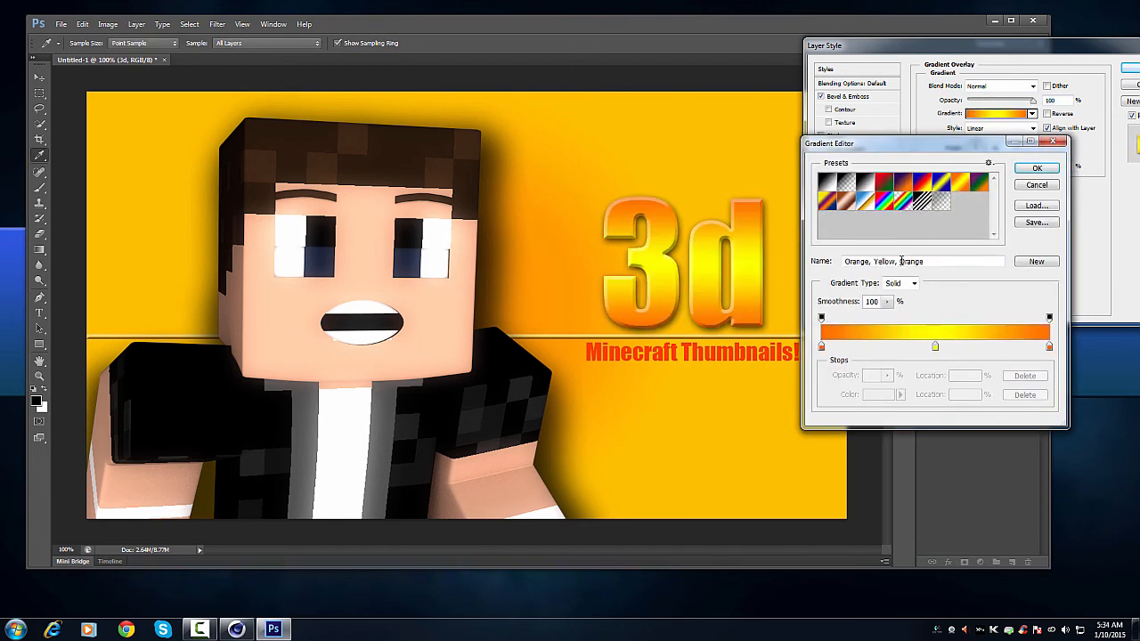
Step: Change the "3d" gradient's color stop at 0% to brown, about 9a5504
{"action": "double_click", "coordinate": [821, 346]}
{"action": "left_click_drag", "start_coordinate": [846, 150], "coordinate": [906, 148]}
{"action": "left_click_drag", "start_coordinate": [984, 298], "coordinate": [985, 310]}
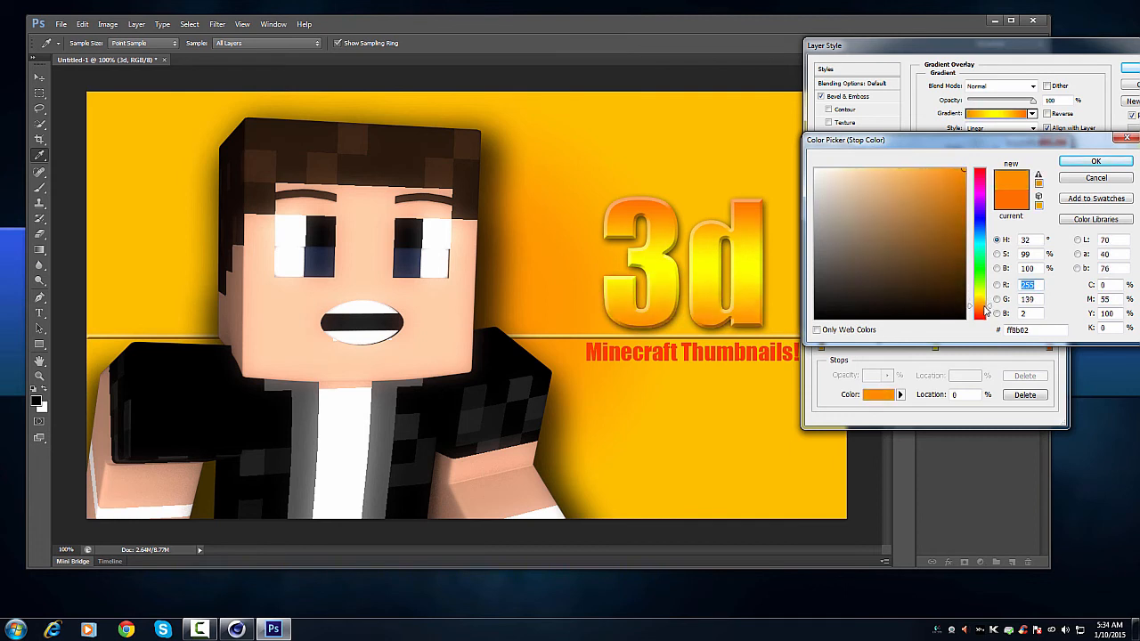
{"action": "left_click_drag", "start_coordinate": [951, 218], "coordinate": [959, 223]}
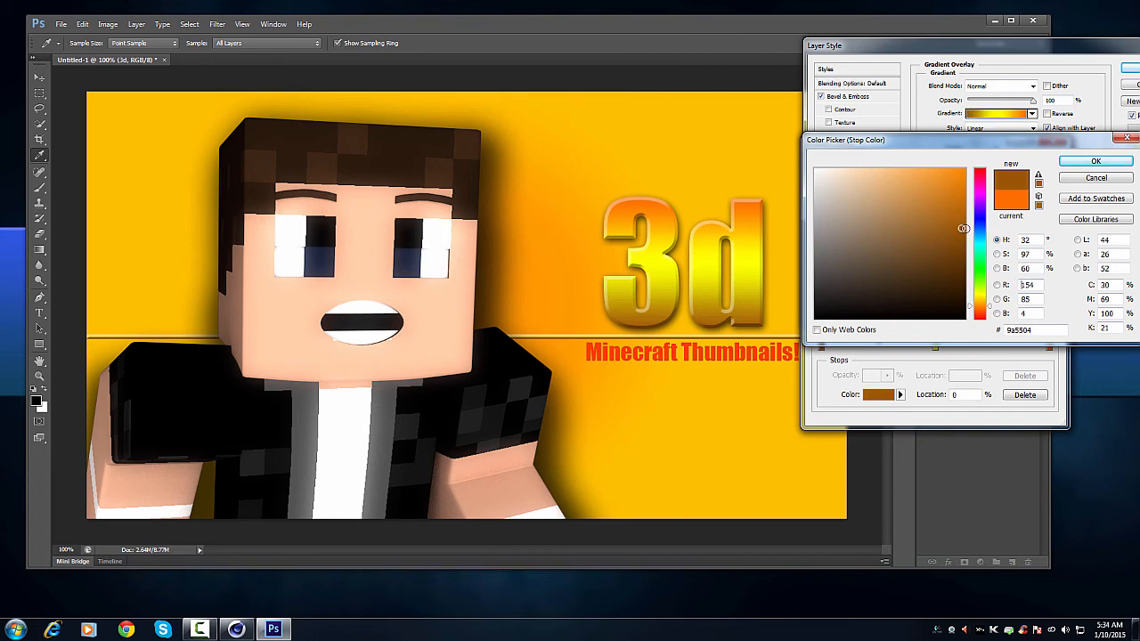
{"action": "left_click", "coordinate": [1095, 162]}
Step: Change the "3d" gradient's middle color stop at 50% to golden orange, about ffb400
{"action": "double_click", "coordinate": [935, 346]}
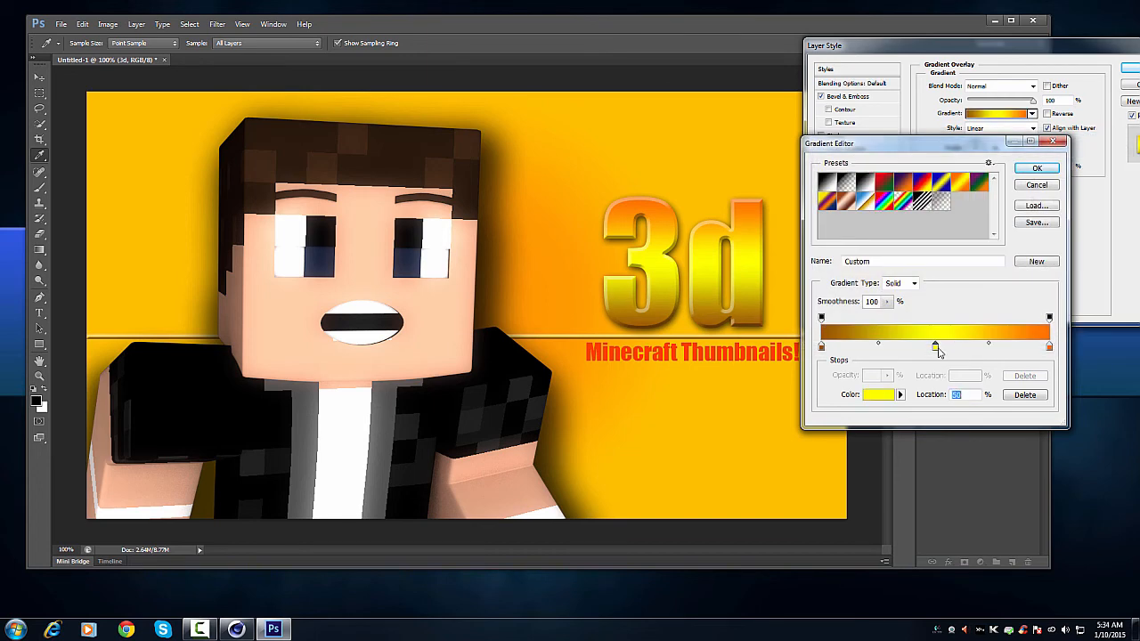
{"action": "left_click_drag", "start_coordinate": [982, 303], "coordinate": [982, 308]}
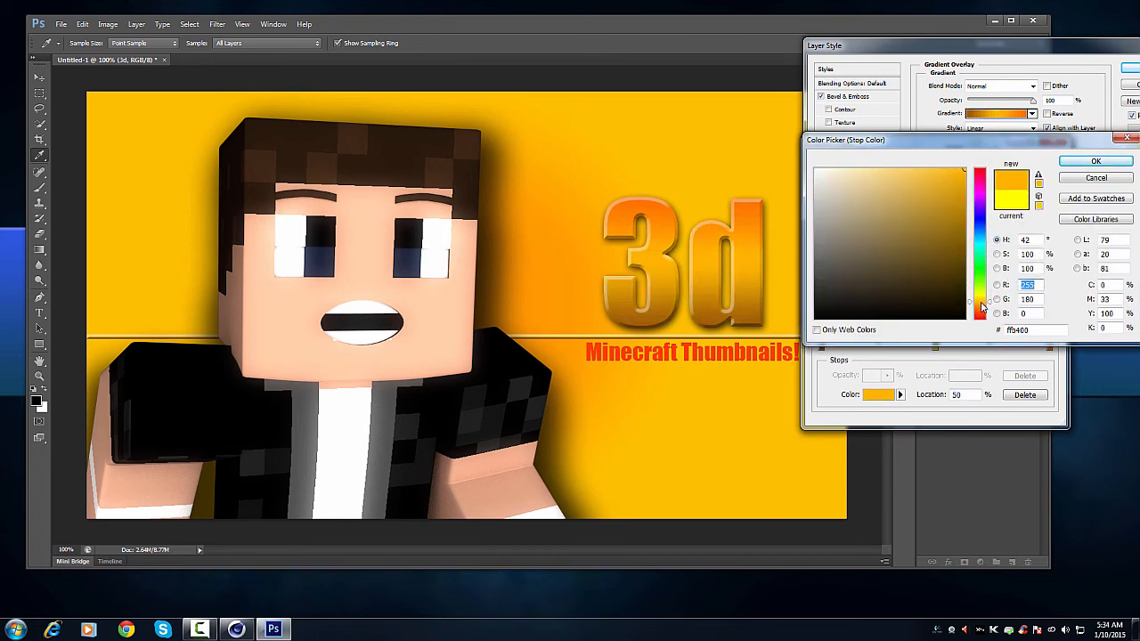
{"action": "left_click", "coordinate": [1097, 164]}
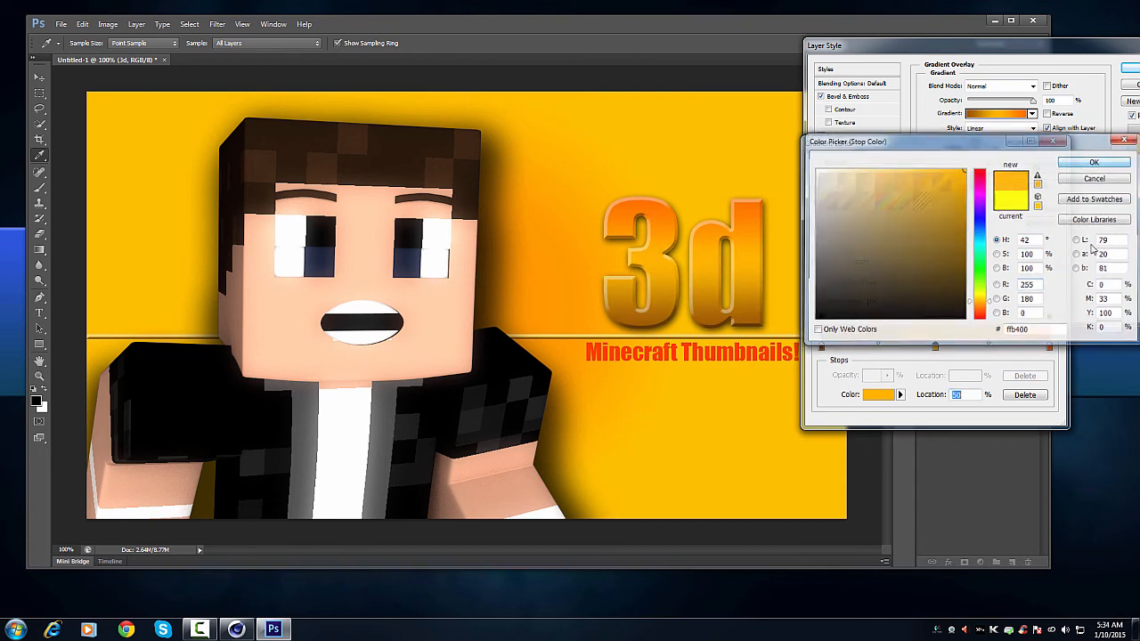
Step: Change the "3d" gradient's color stop at 100% to brown, about 9a5503, and apply the layer style
{"action": "double_click", "coordinate": [1049, 346]}
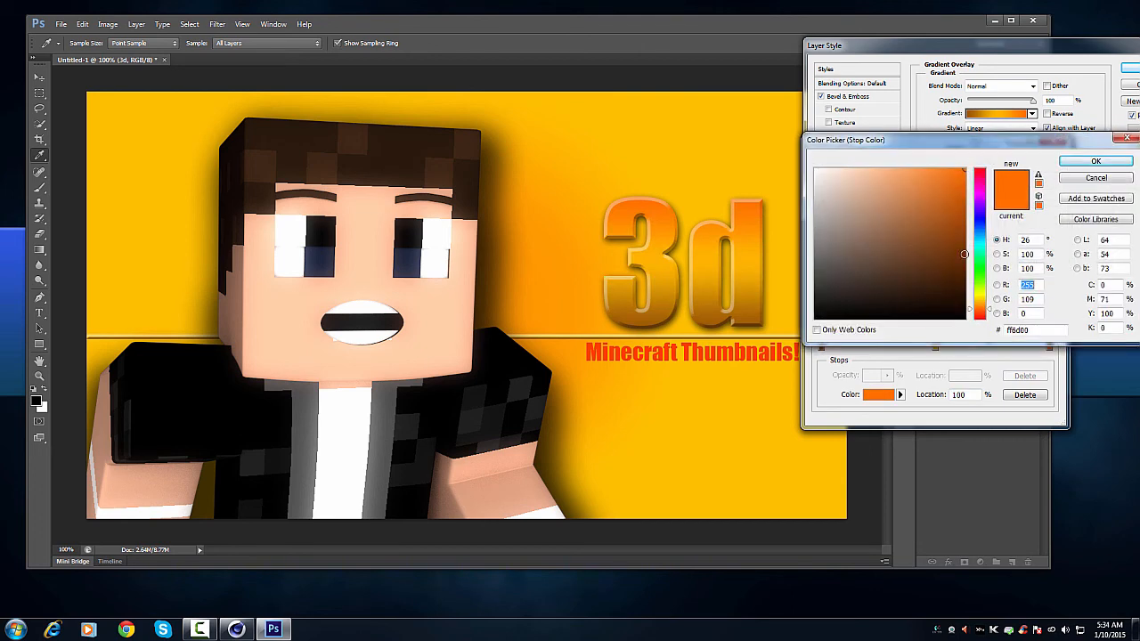
{"action": "left_click", "coordinate": [960, 251]}
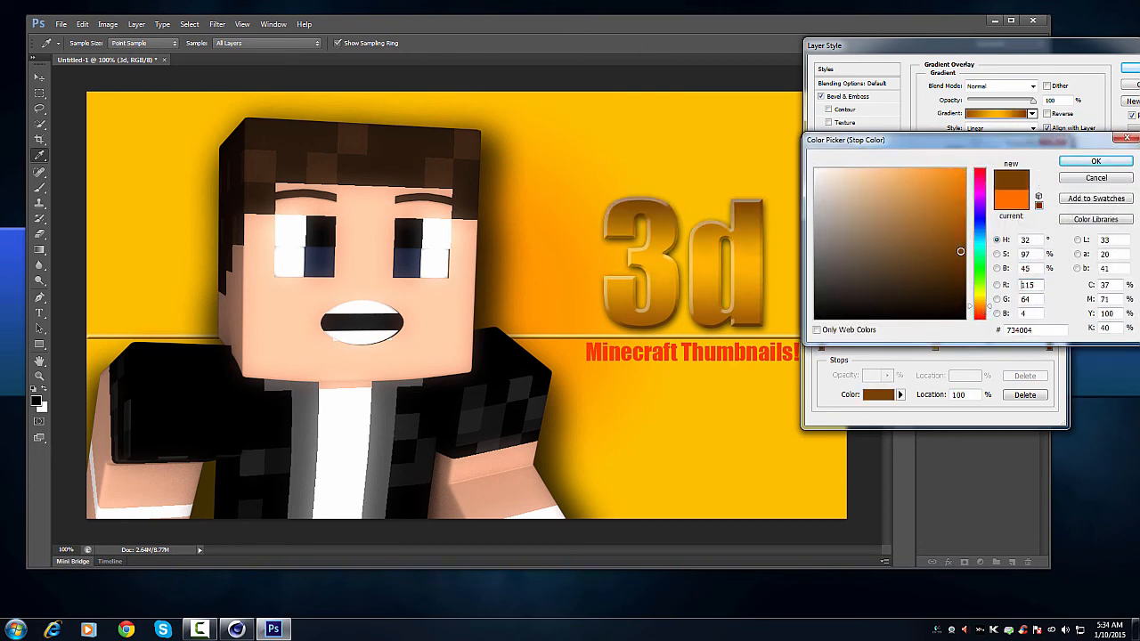
{"action": "left_click_drag", "start_coordinate": [959, 251], "coordinate": [961, 228]}
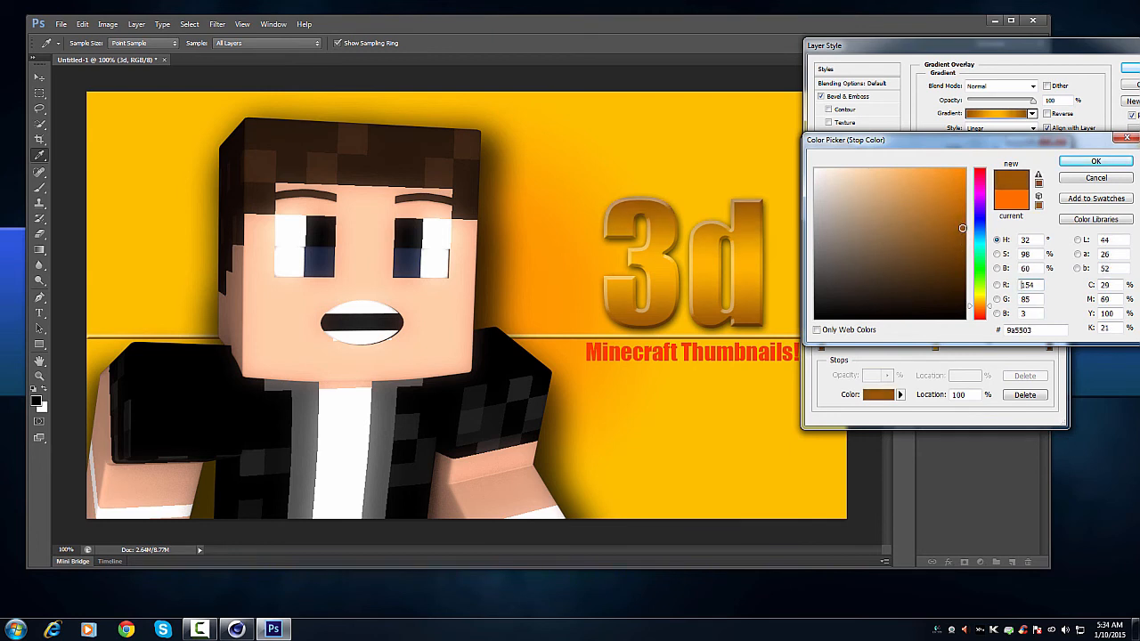
{"action": "left_click", "coordinate": [1095, 161]}
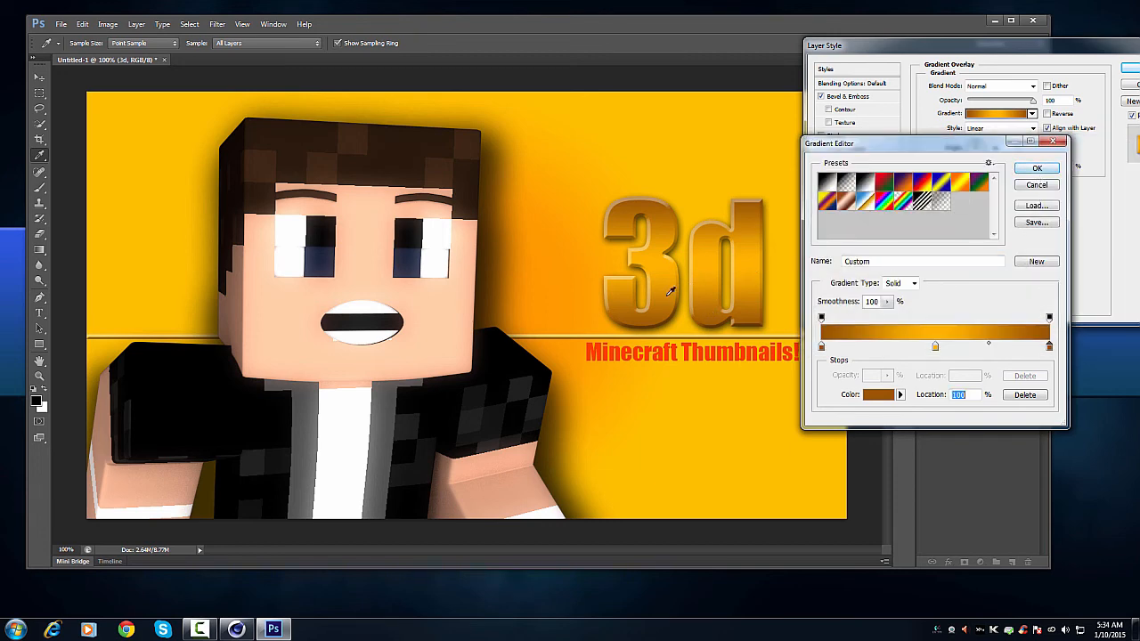
{"action": "left_click", "coordinate": [1037, 170]}
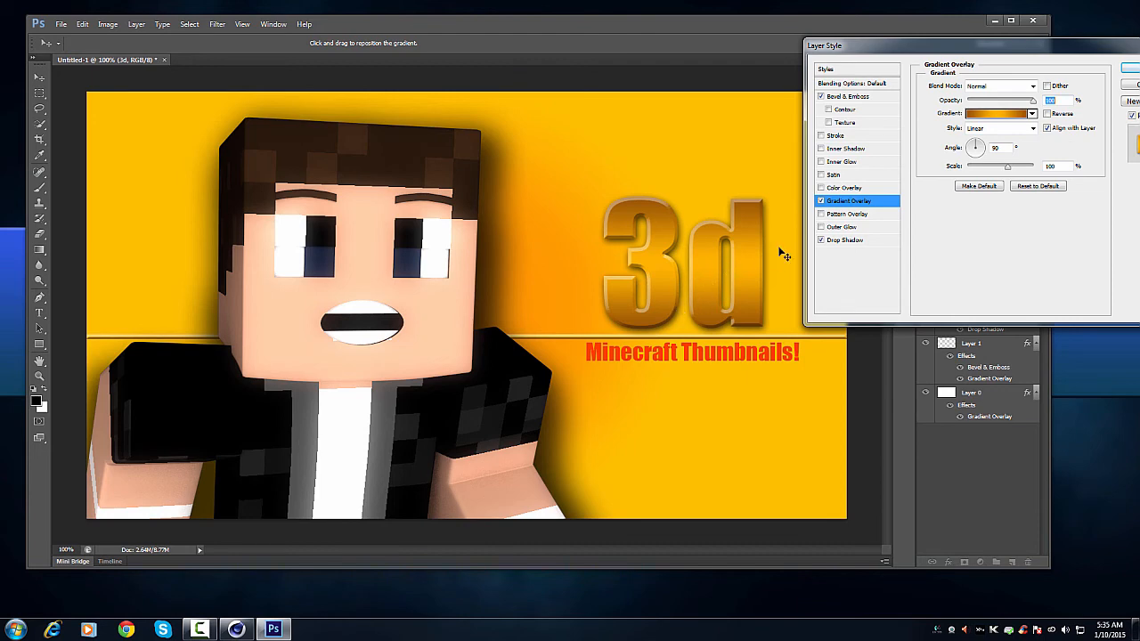
{"action": "left_click_drag", "start_coordinate": [1101, 55], "coordinate": [1046, 53]}
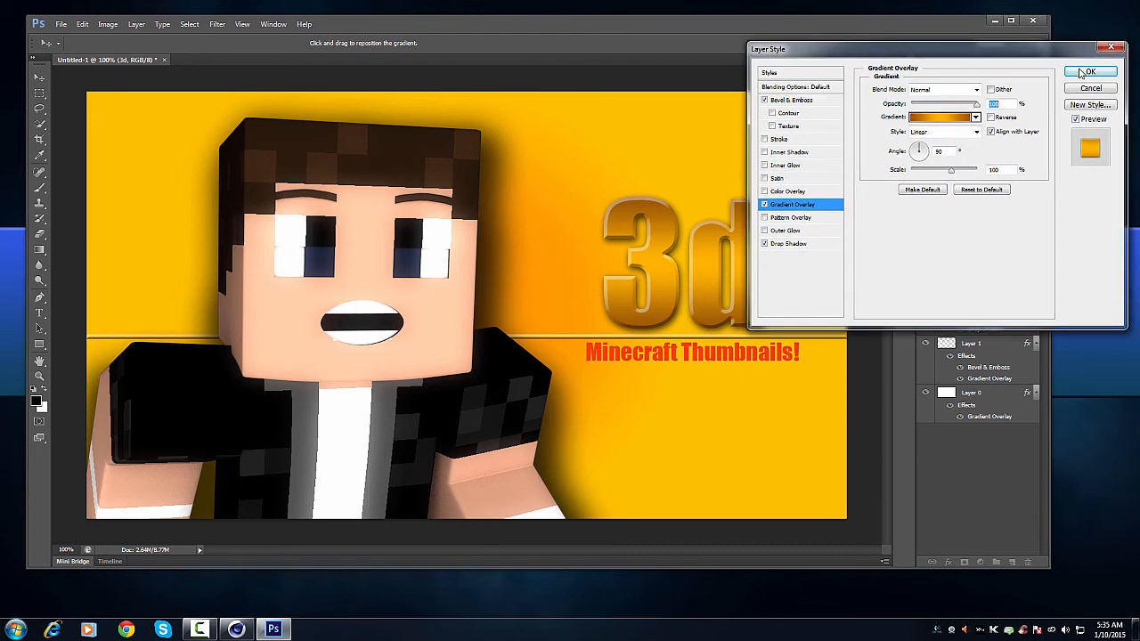
{"action": "left_click", "coordinate": [1080, 69]}
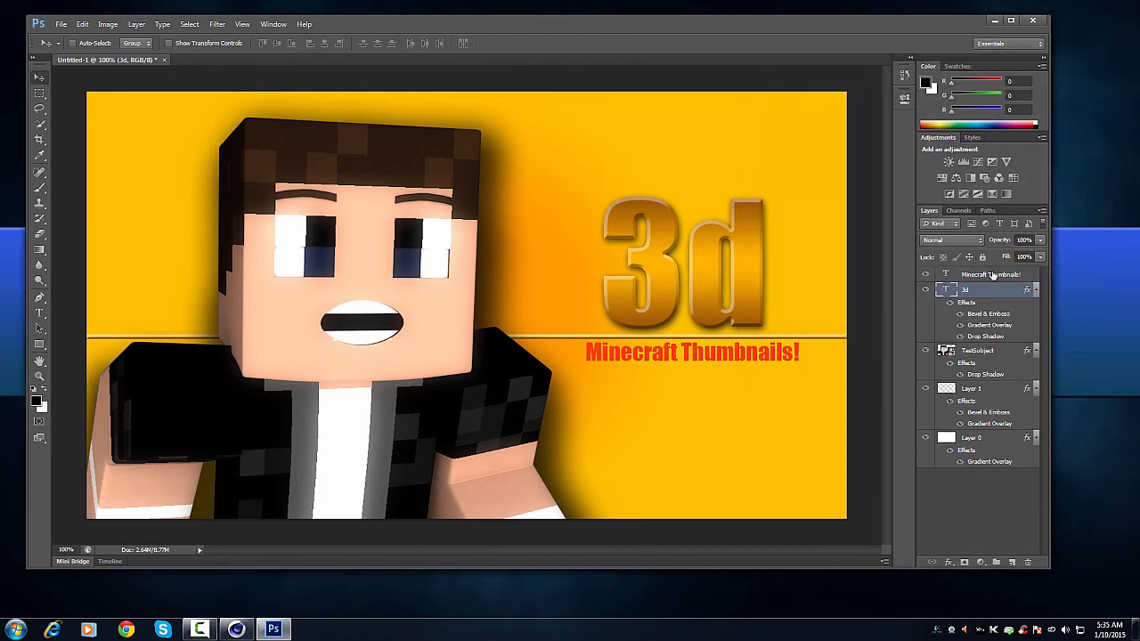
Step: Give the "Minecraft Thumbnails!" text layer a 3 px black outside stroke and a larger drop shadow with 10% spread
{"action": "left_click", "coordinate": [988, 275]}
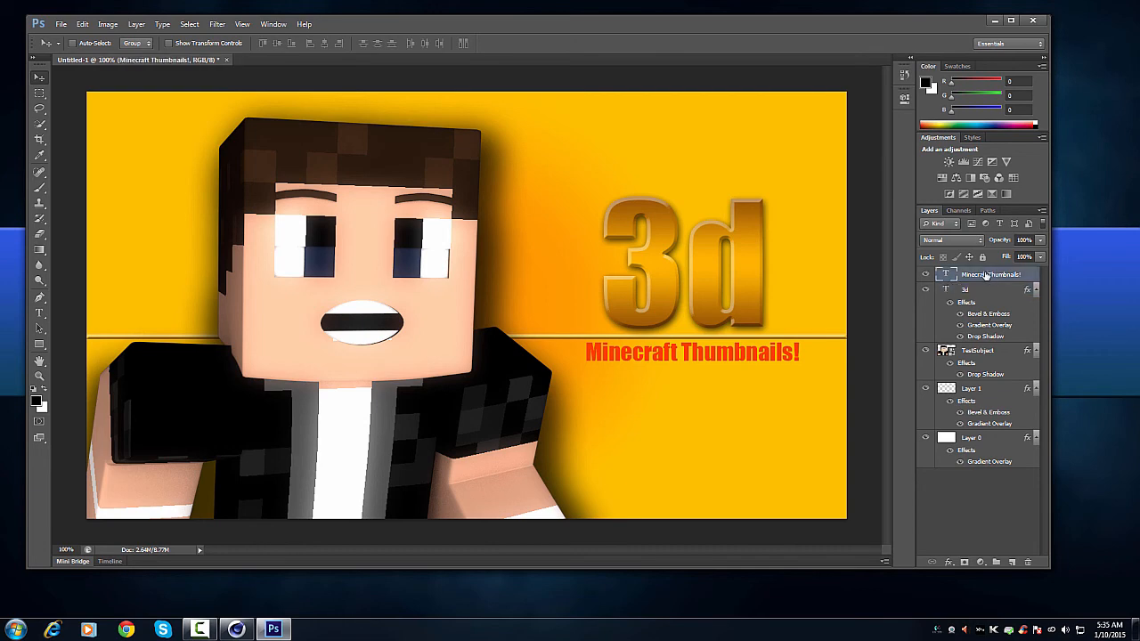
{"action": "double_click", "coordinate": [1030, 276]}
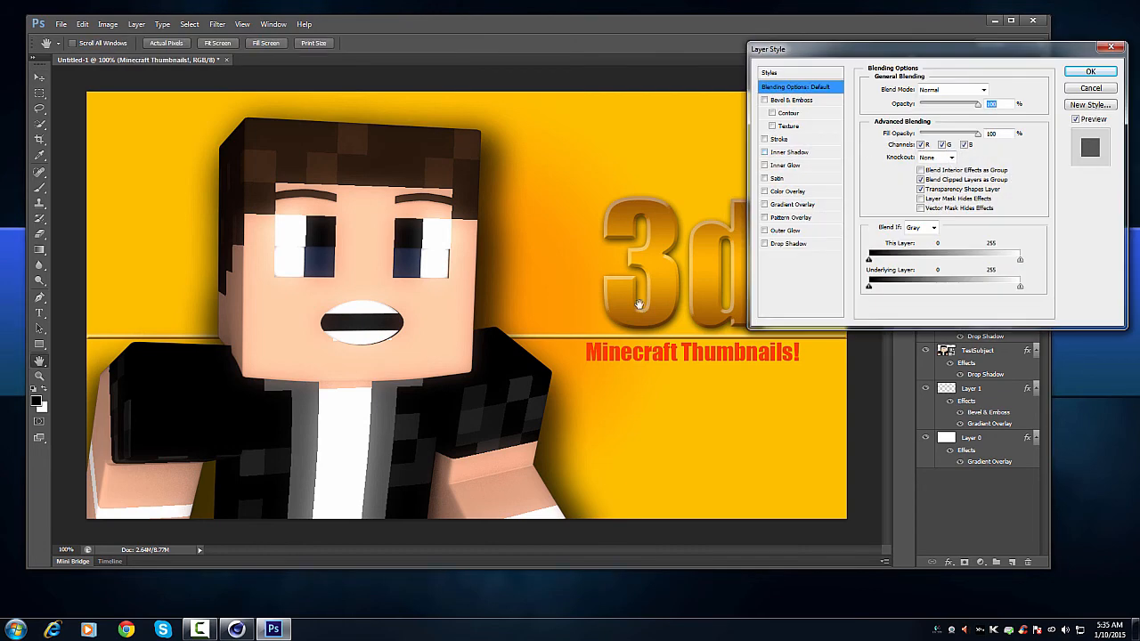
{"action": "left_click_drag", "start_coordinate": [826, 51], "coordinate": [915, 52]}
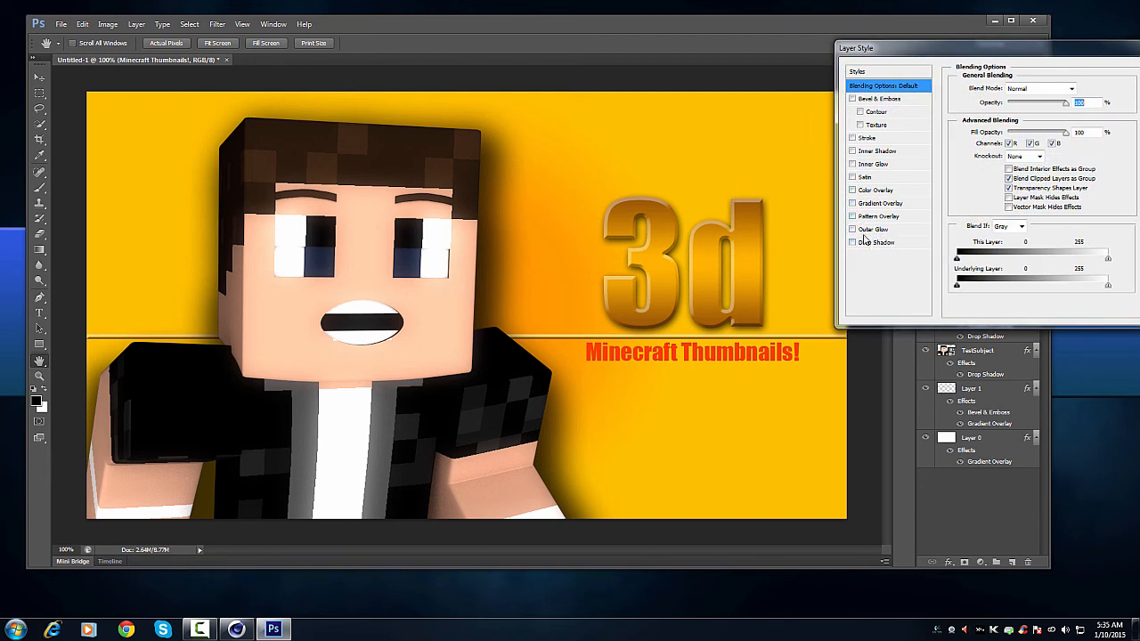
{"action": "left_click", "coordinate": [864, 138]}
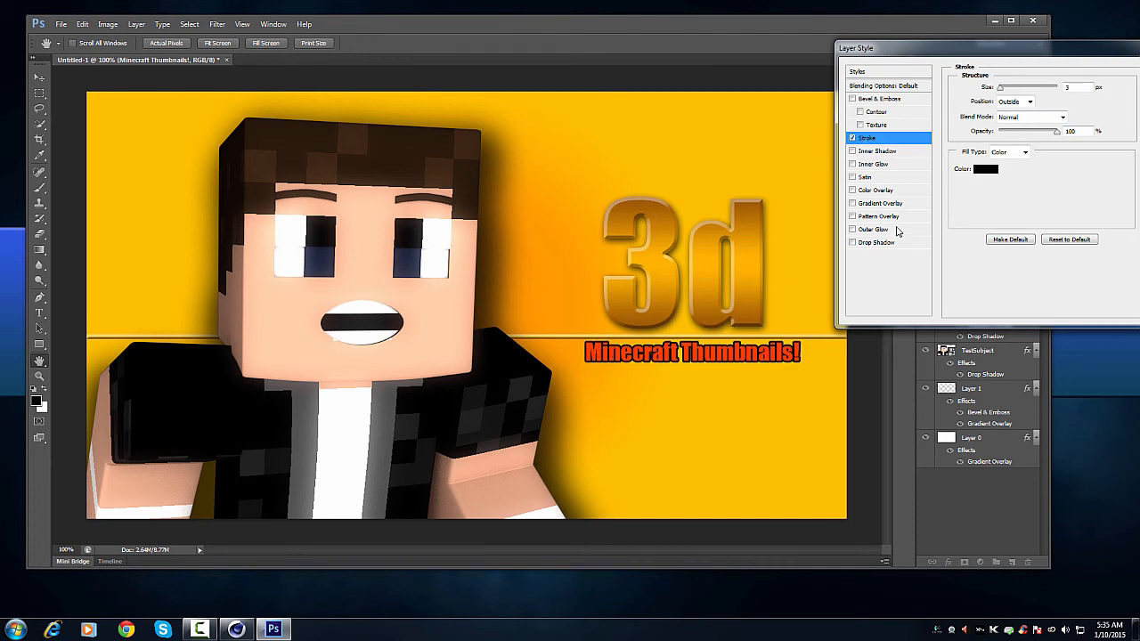
{"action": "left_click", "coordinate": [876, 242]}
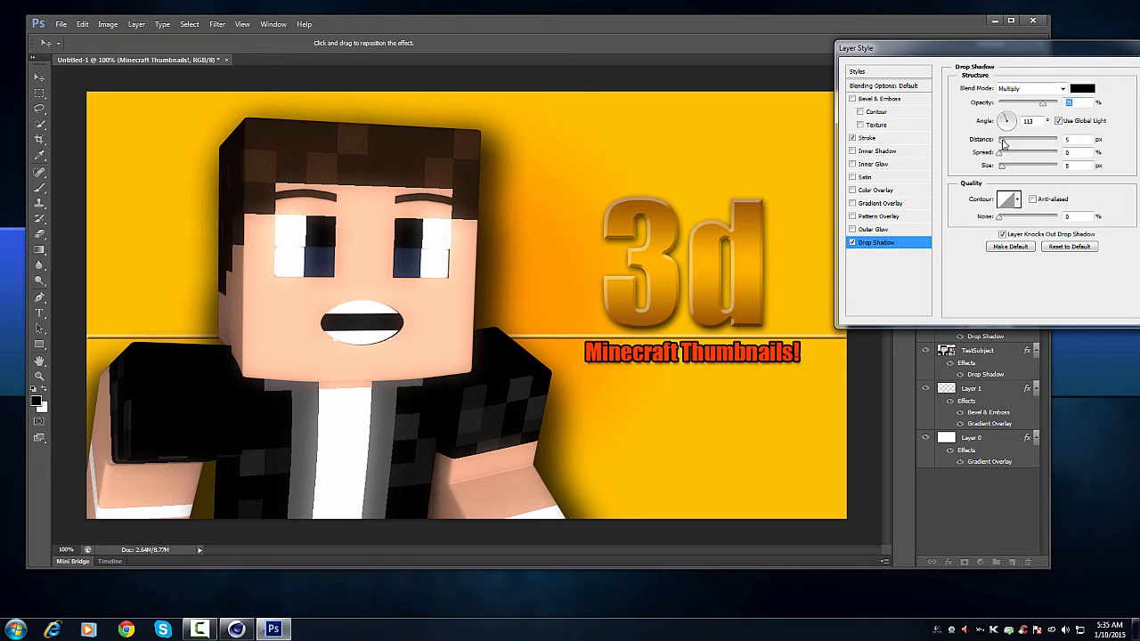
{"action": "left_click_drag", "start_coordinate": [999, 158], "coordinate": [1006, 169]}
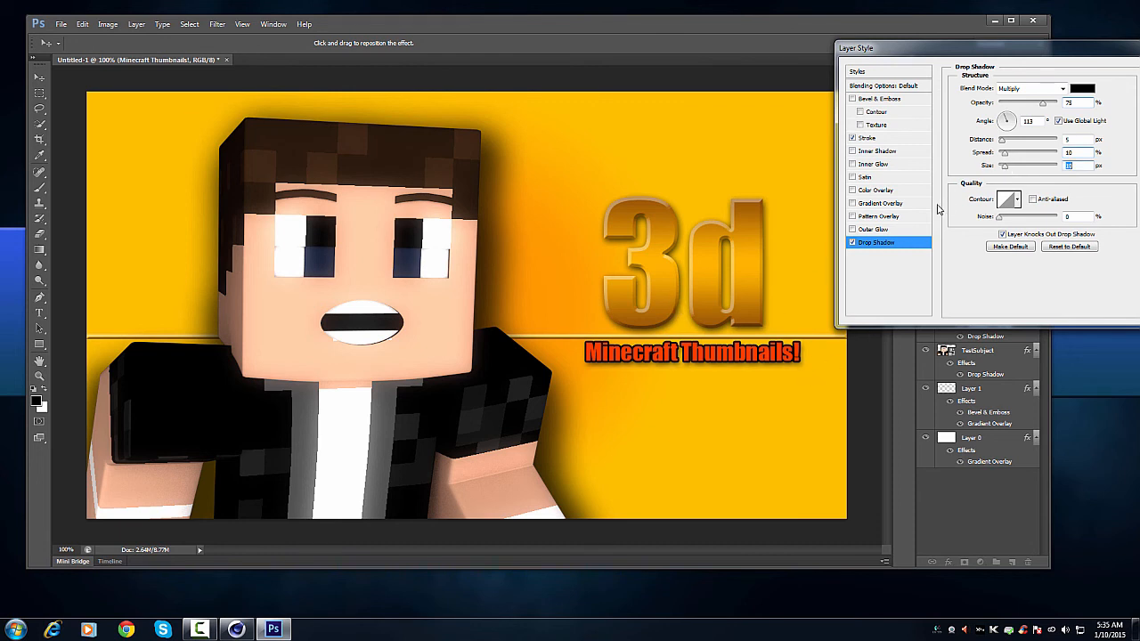
Step: Add a gradient overlay to the "Minecraft Thumbnails!" text using the Orange, Yellow, Orange preset
{"action": "left_click", "coordinate": [881, 203]}
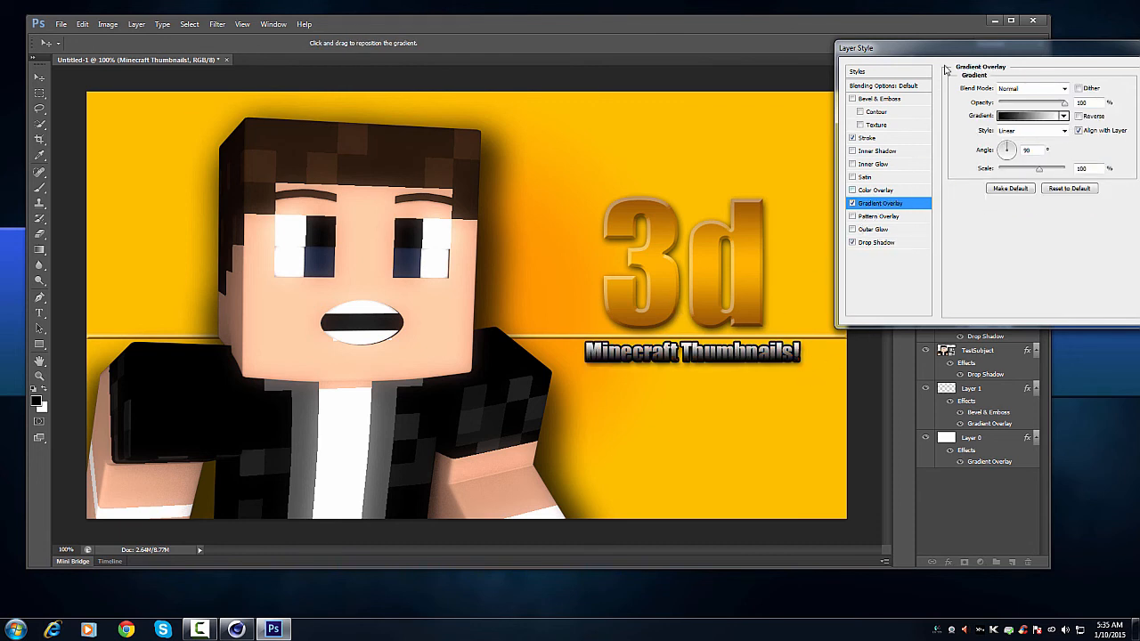
{"action": "left_click_drag", "start_coordinate": [942, 56], "coordinate": [875, 58]}
{"action": "left_click", "coordinate": [955, 117]}
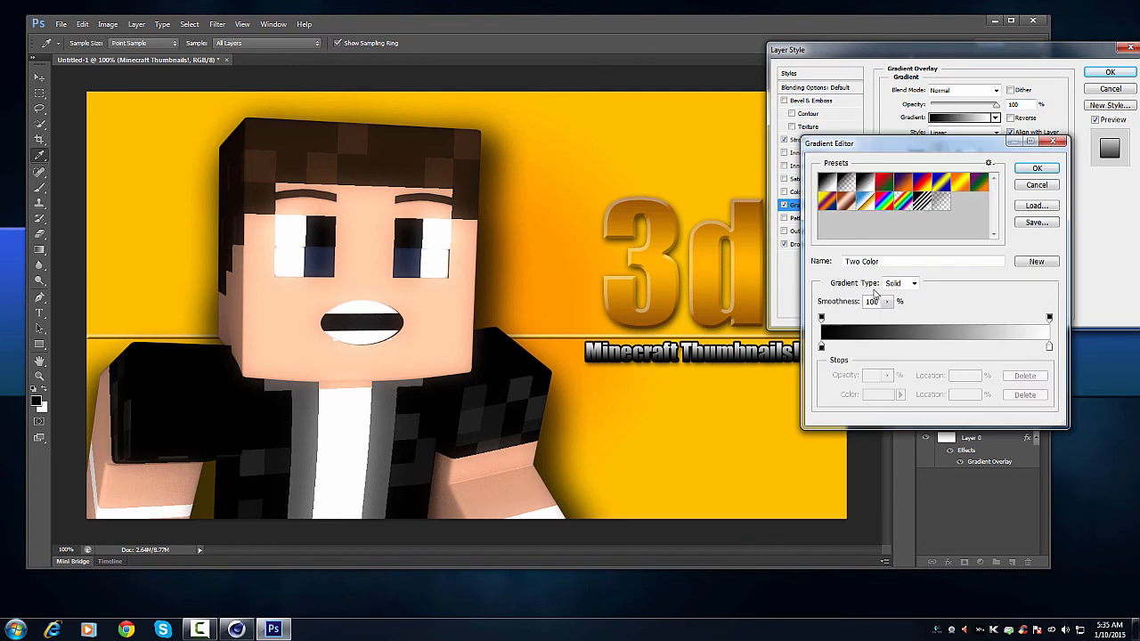
{"action": "left_click", "coordinate": [960, 187]}
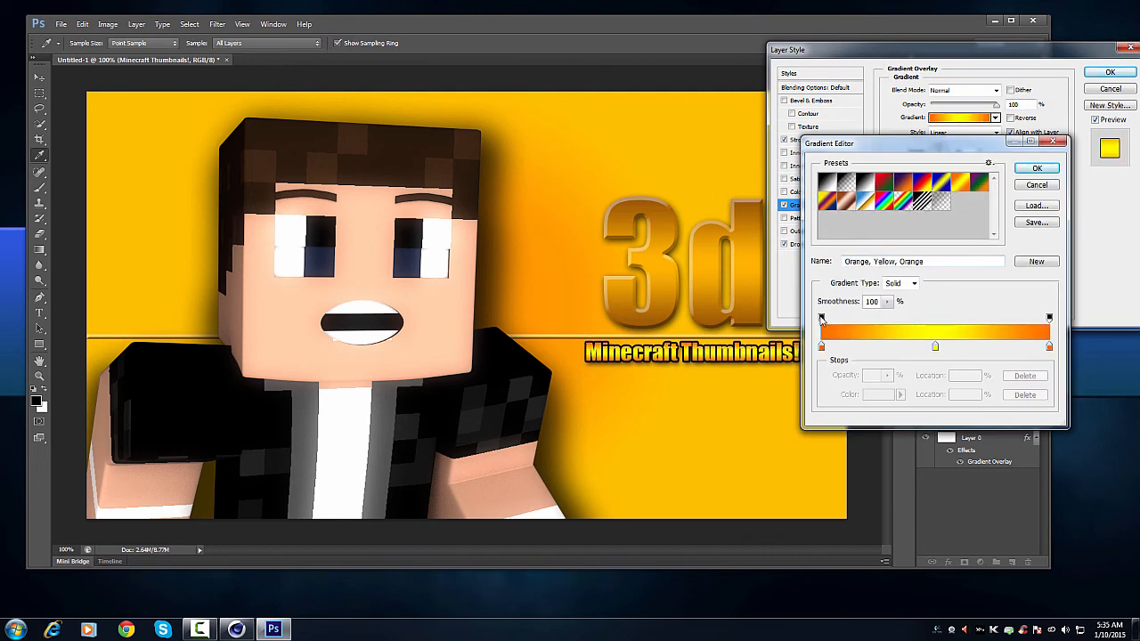
Step: Change the "Minecraft Thumbnails!" gradient's color stop at 0% to dark green, about 1e5400
{"action": "left_click", "coordinate": [821, 319]}
{"action": "double_click", "coordinate": [821, 347]}
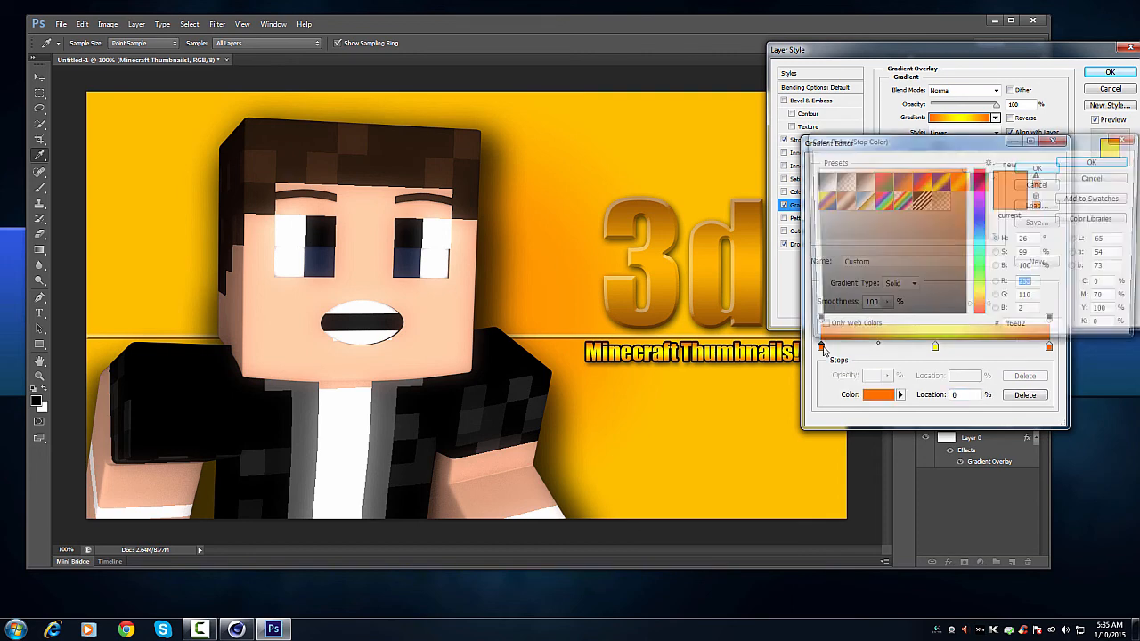
{"action": "left_click_drag", "start_coordinate": [981, 306], "coordinate": [969, 269]}
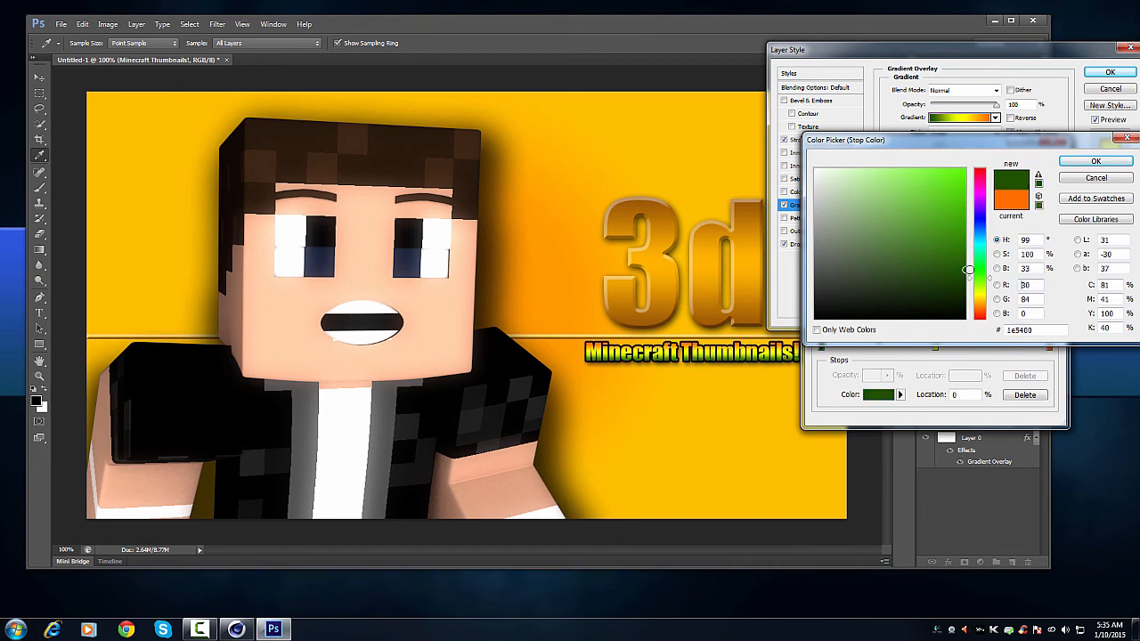
{"action": "left_click", "coordinate": [1095, 161]}
Step: Change the "Minecraft Thumbnails!" gradient's middle color stop at 50% to bright lime green
{"action": "left_click", "coordinate": [936, 347]}
{"action": "double_click", "coordinate": [937, 347]}
{"action": "left_click", "coordinate": [976, 286]}
{"action": "left_click_drag", "start_coordinate": [976, 287], "coordinate": [987, 288]}
{"action": "left_click", "coordinate": [1095, 162]}
Step: Change the "Minecraft Thumbnails!" gradient's color stop at 100% to medium green, about 66ad01, and apply the layer style
{"action": "left_click", "coordinate": [1049, 347]}
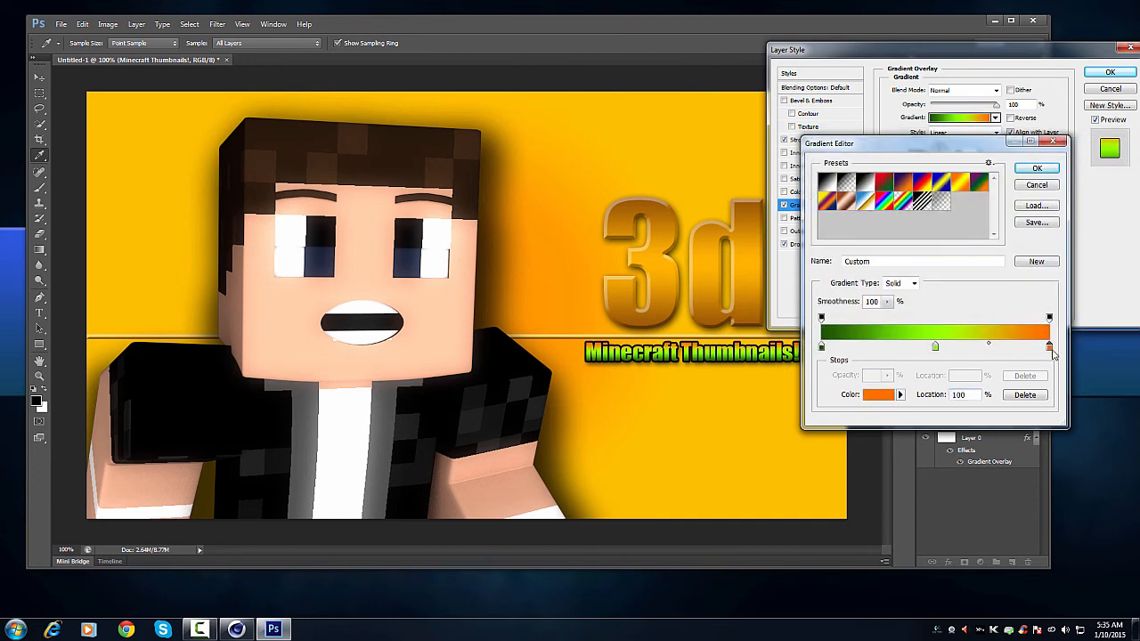
{"action": "double_click", "coordinate": [1049, 347]}
{"action": "left_click_drag", "start_coordinate": [985, 304], "coordinate": [987, 288]}
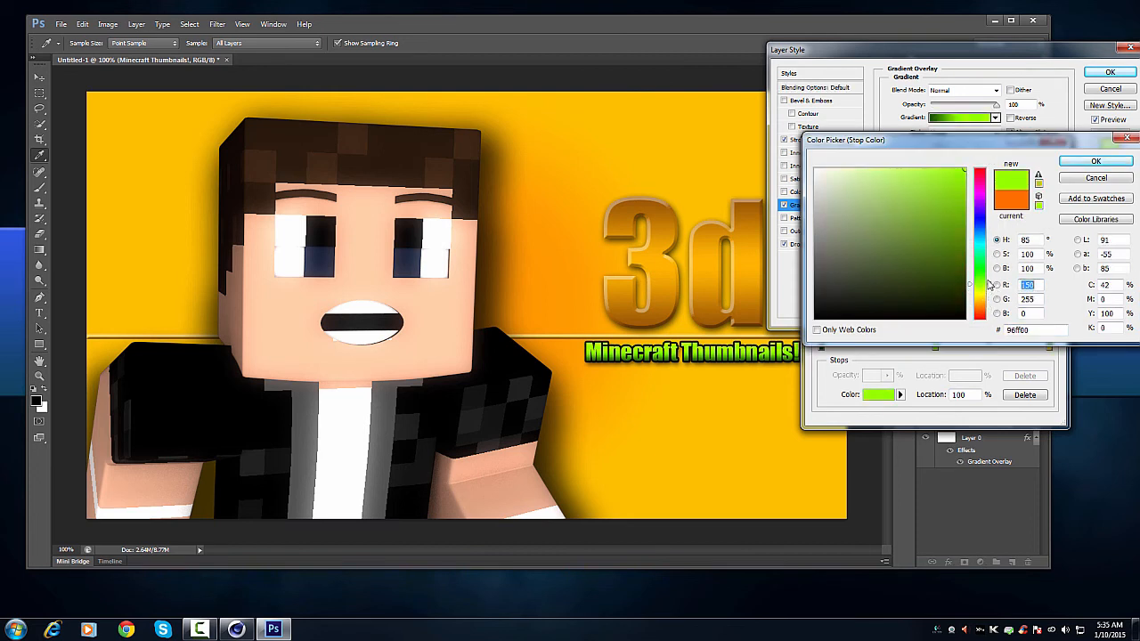
{"action": "left_click_drag", "start_coordinate": [962, 213], "coordinate": [964, 216]}
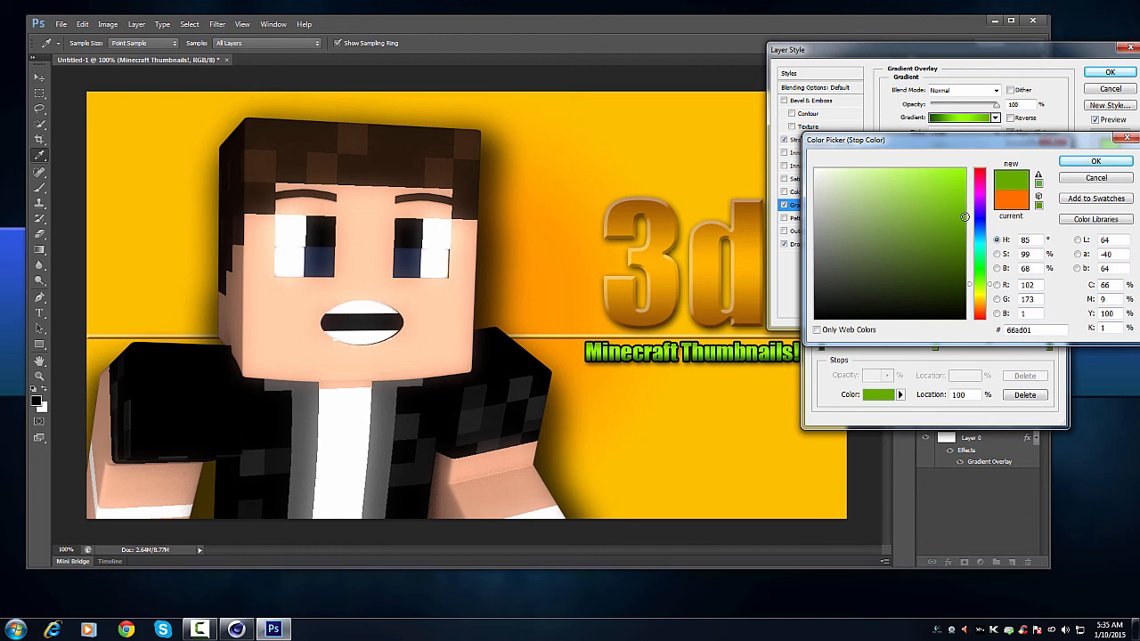
{"action": "left_click", "coordinate": [1078, 160]}
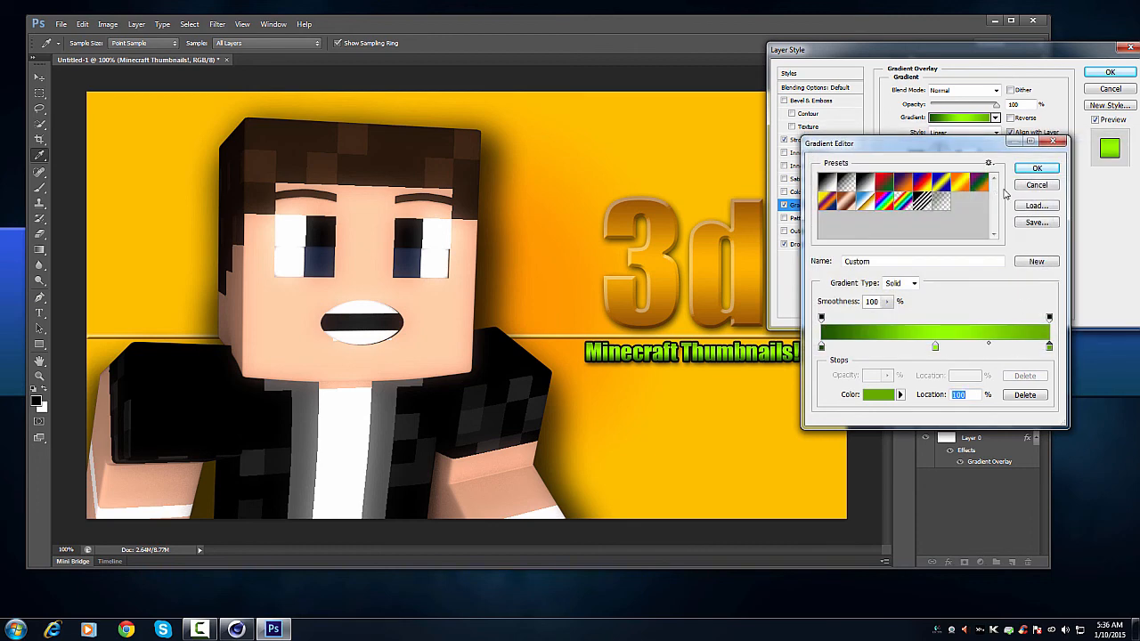
{"action": "left_click", "coordinate": [1036, 168]}
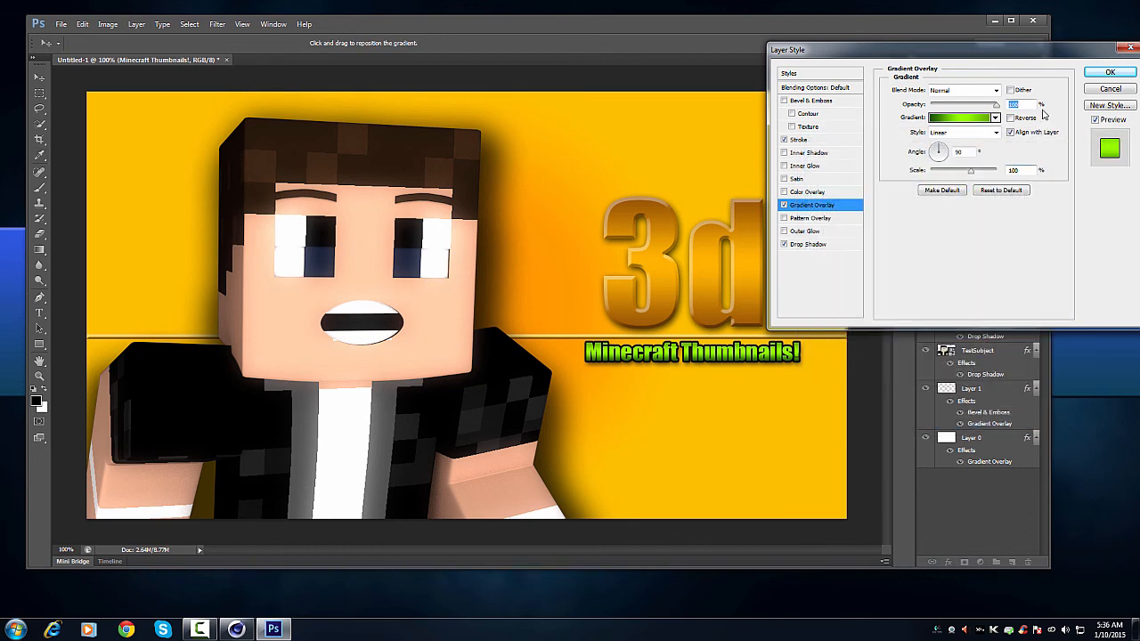
{"action": "left_click", "coordinate": [1108, 72]}
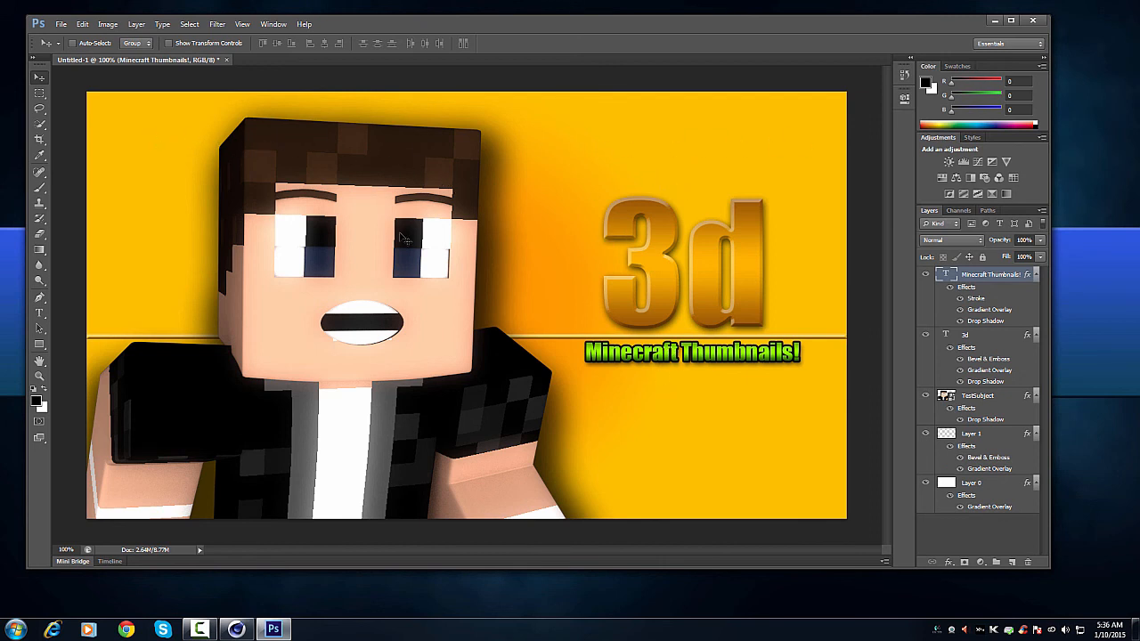
{"action": "left_click", "coordinate": [16, 629]}
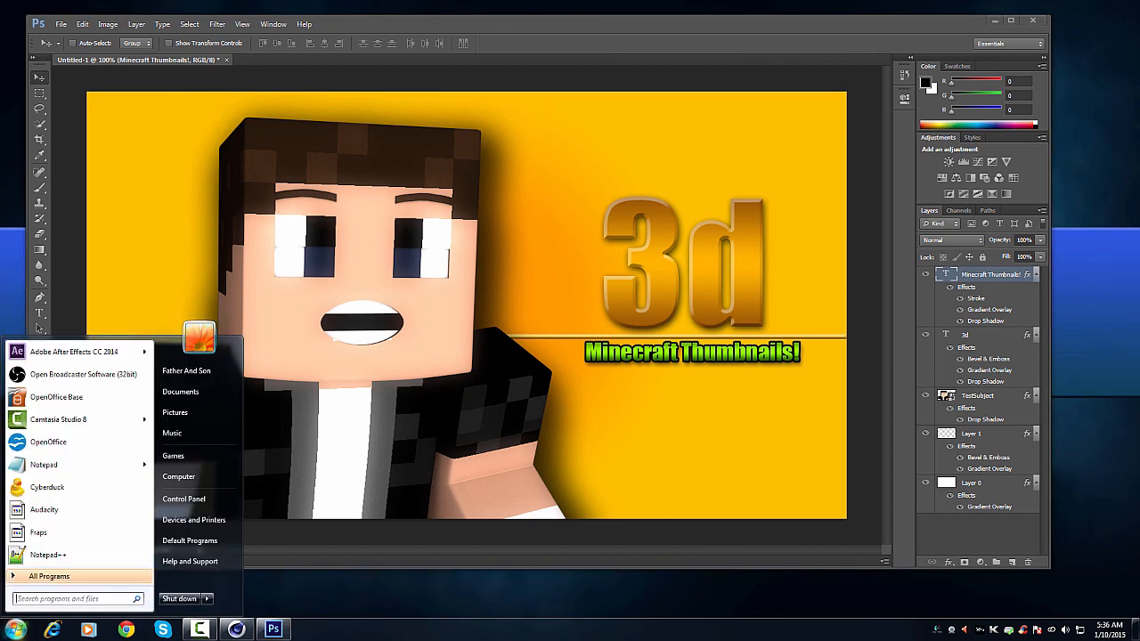
{"action": "type", "text": "minecrf"}
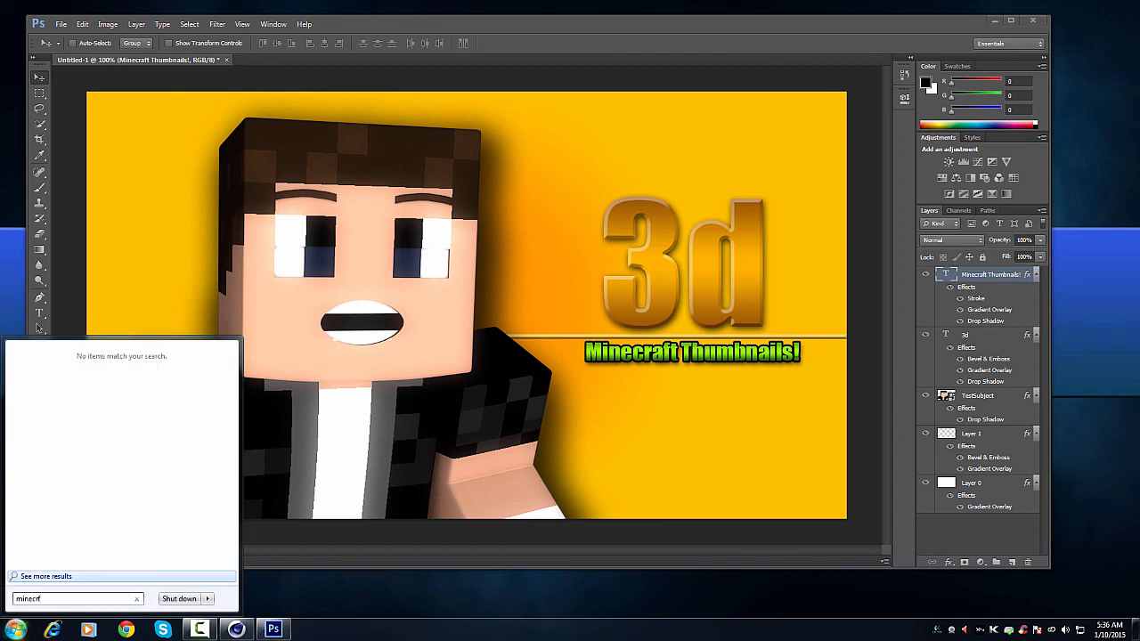
{"action": "key", "text": "BackSpace"}
{"action": "left_click_drag", "start_coordinate": [143, 369], "coordinate": [535, 495]}
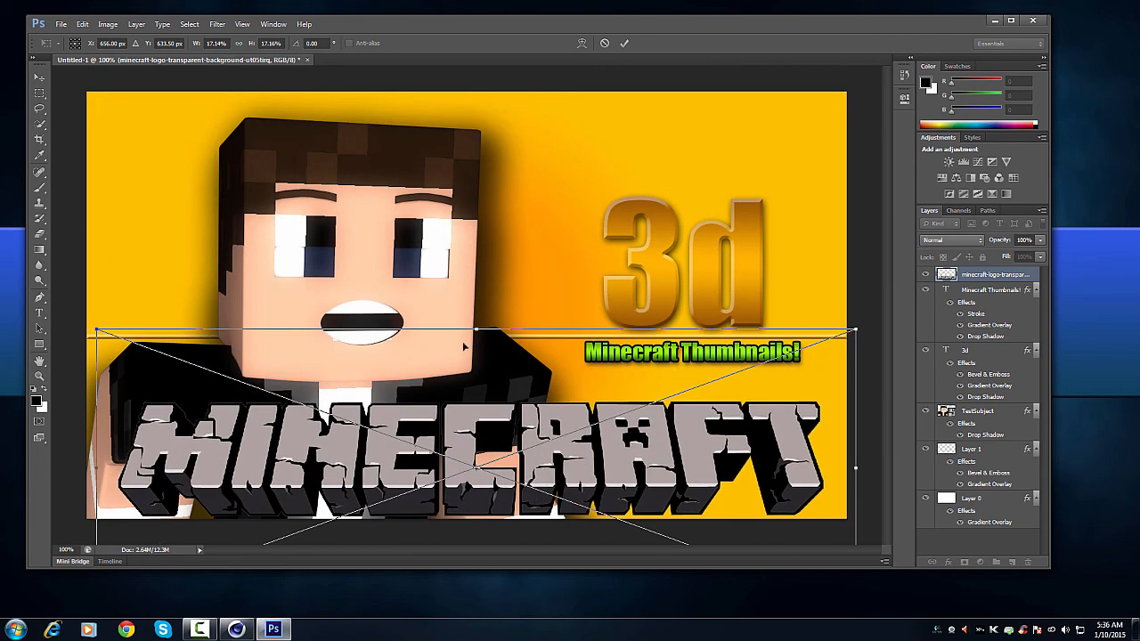
{"action": "left_click_drag", "start_coordinate": [481, 413], "coordinate": [503, 258]}
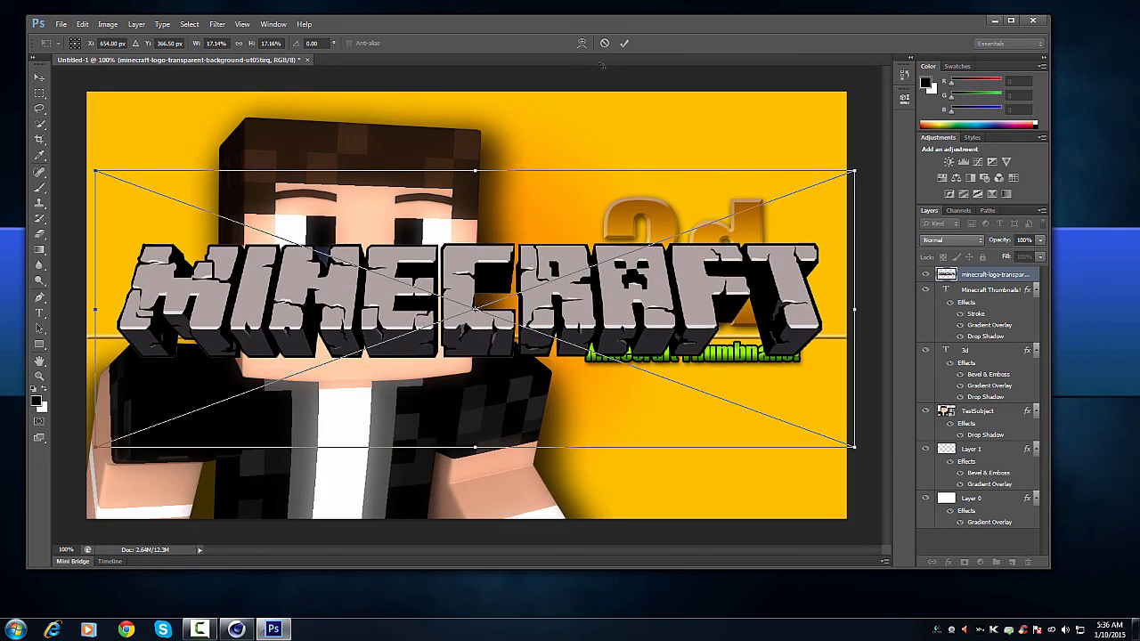
{"action": "left_click", "coordinate": [604, 43]}
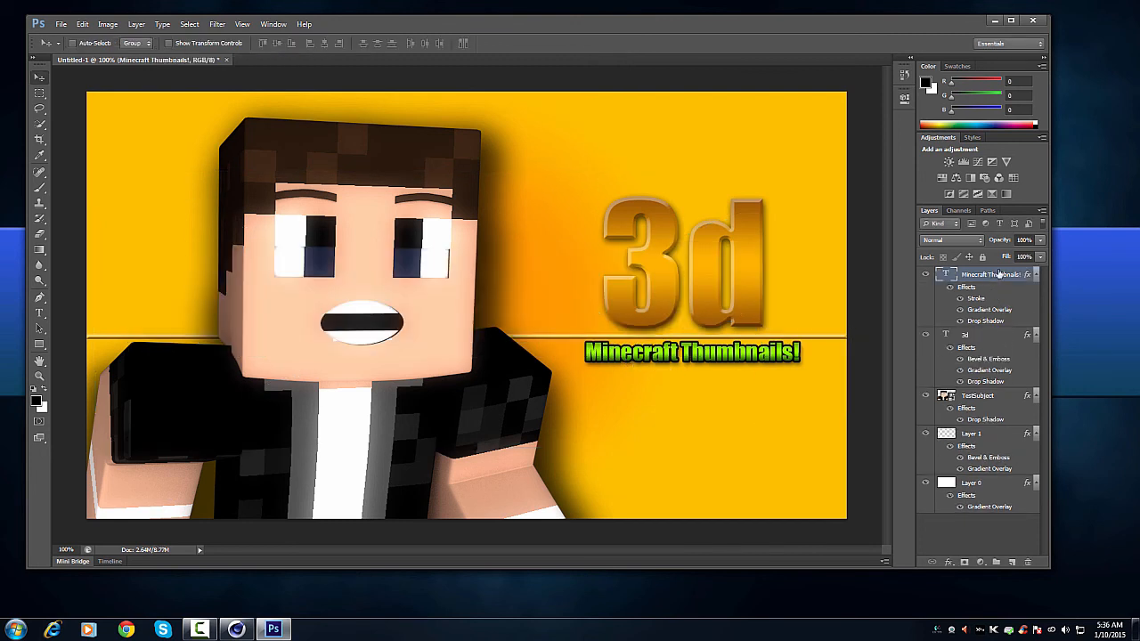
Step: Set the "Minecraft Thumbnails!" text size to 15 pt and reposition it to fit within the canvas just below the divider bar
{"action": "key", "text": "t"}
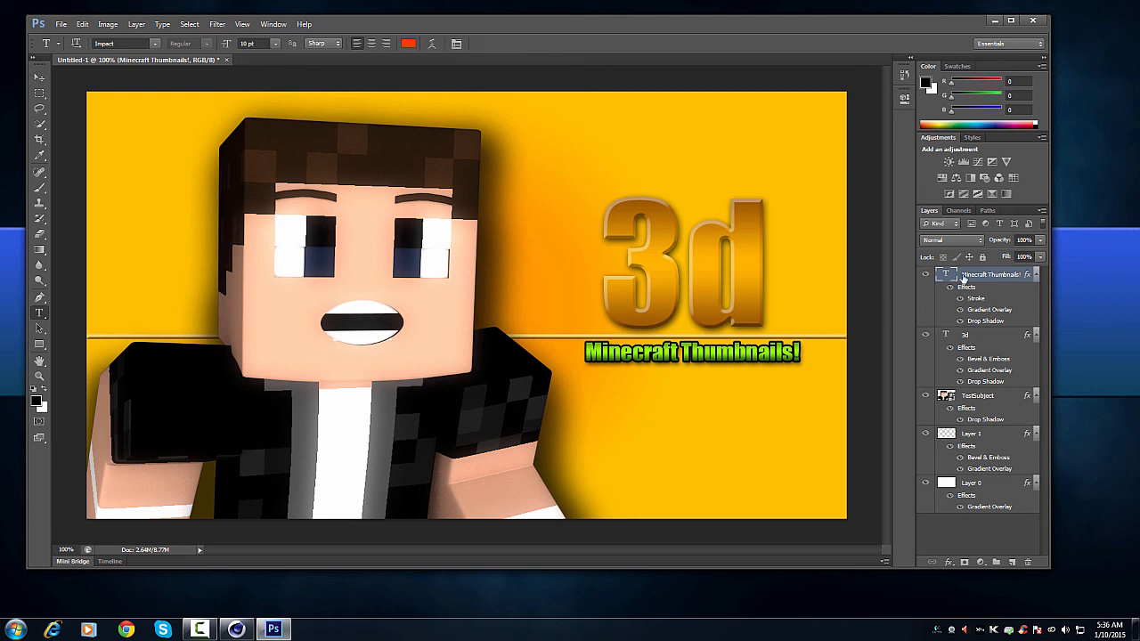
{"action": "triple_click", "coordinate": [665, 353]}
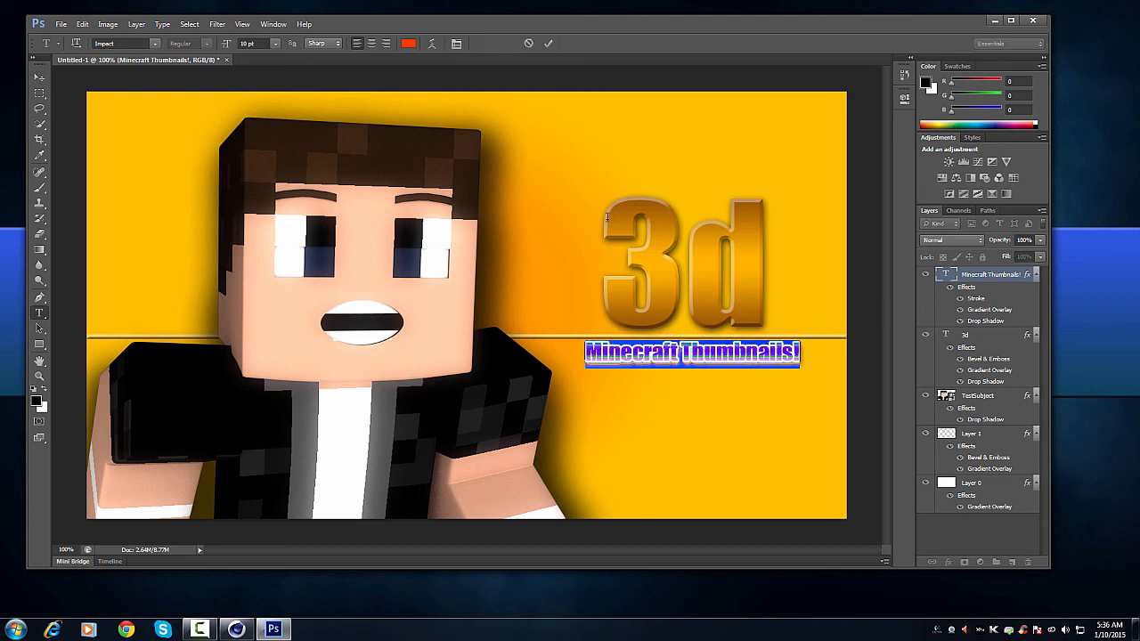
{"action": "left_click", "coordinate": [250, 42]}
{"action": "type", "text": "15"}
{"action": "key", "text": "Return"}
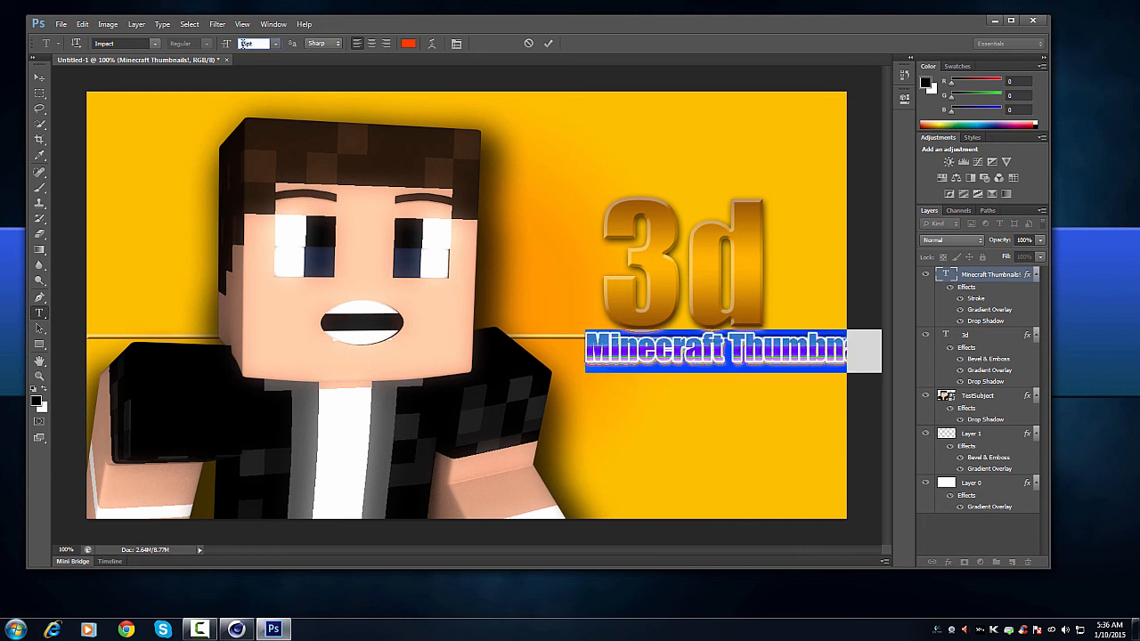
{"action": "left_click_drag", "start_coordinate": [695, 388], "coordinate": [663, 405], "text": "ctrl"}
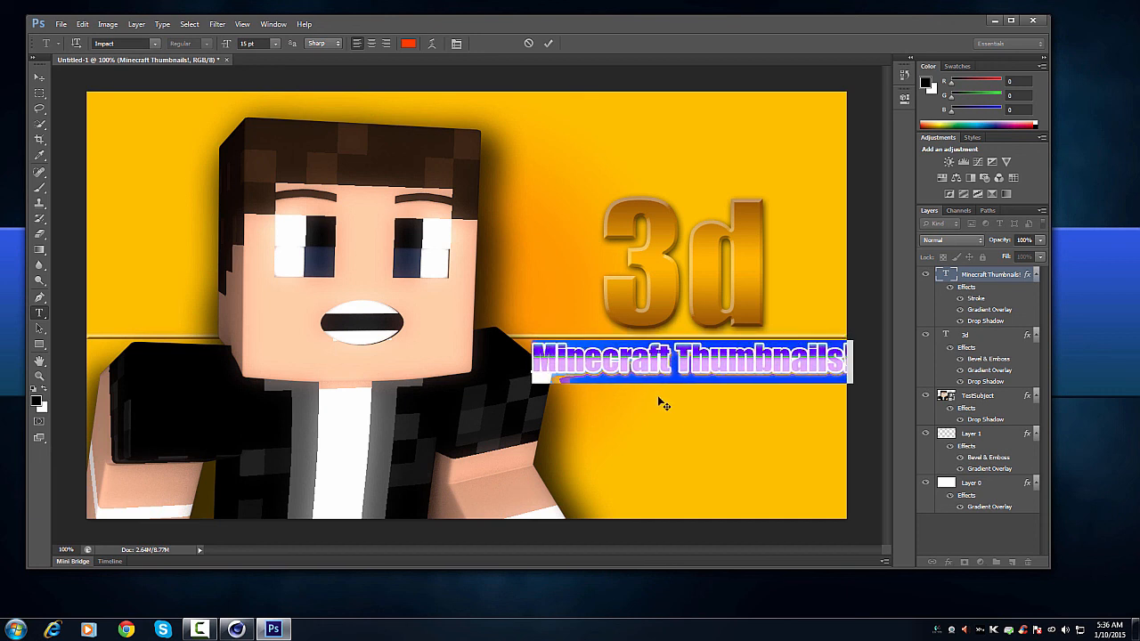
{"action": "left_click", "coordinate": [548, 43]}
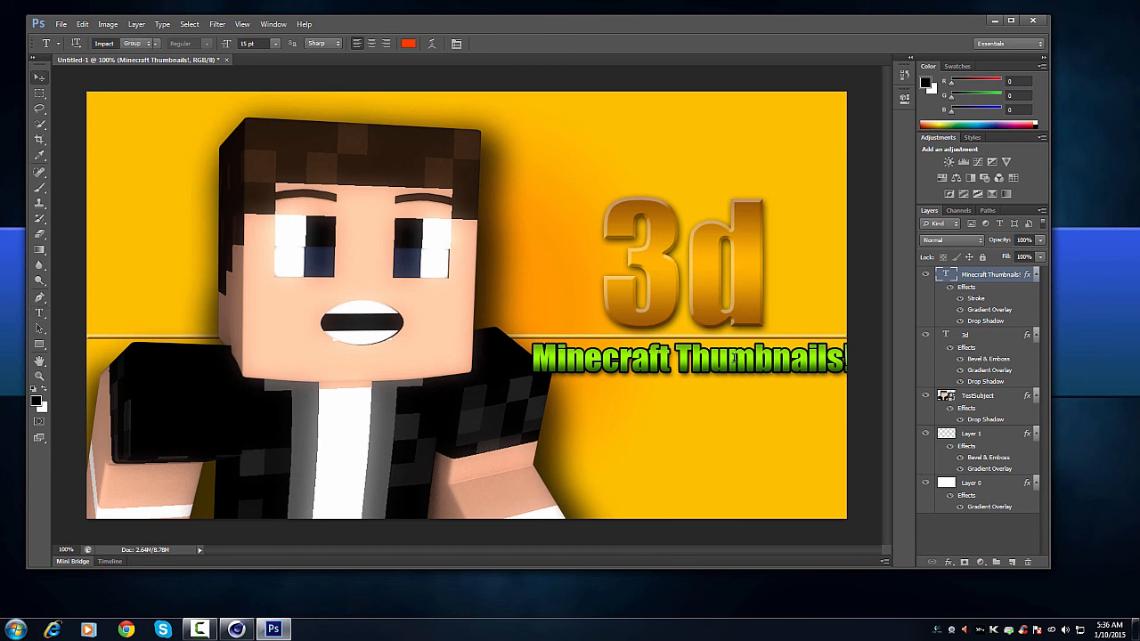
{"action": "left_click_drag", "start_coordinate": [733, 378], "coordinate": [724, 380], "text": "ctrl"}
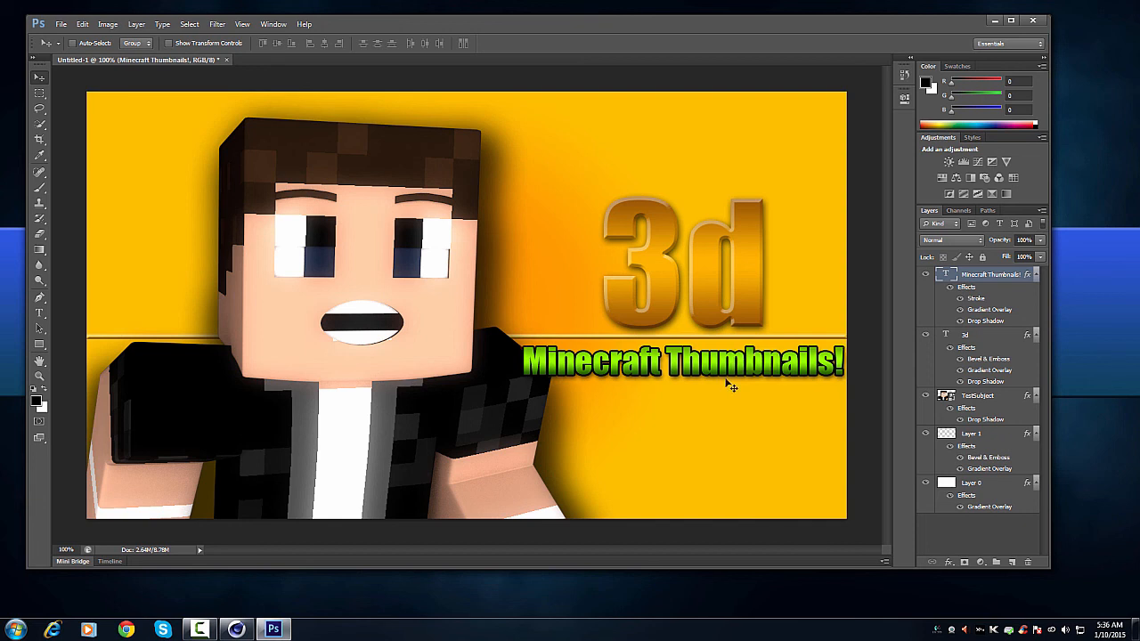
Step: Shift the "3d" text slightly left to center it above "Minecraft Thumbnails!", and move the TestSubject character left and slightly down
{"action": "left_click", "coordinate": [995, 336]}
{"action": "left_click_drag", "start_coordinate": [753, 303], "coordinate": [741, 302]}
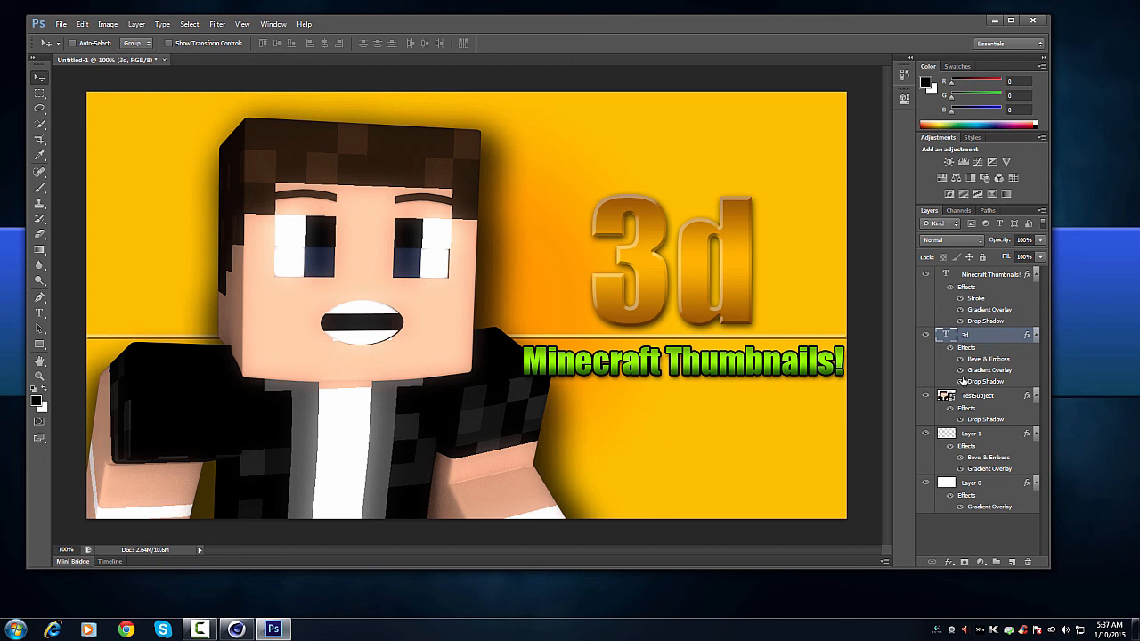
{"action": "left_click", "coordinate": [974, 402]}
{"action": "left_click_drag", "start_coordinate": [442, 438], "coordinate": [401, 429]}
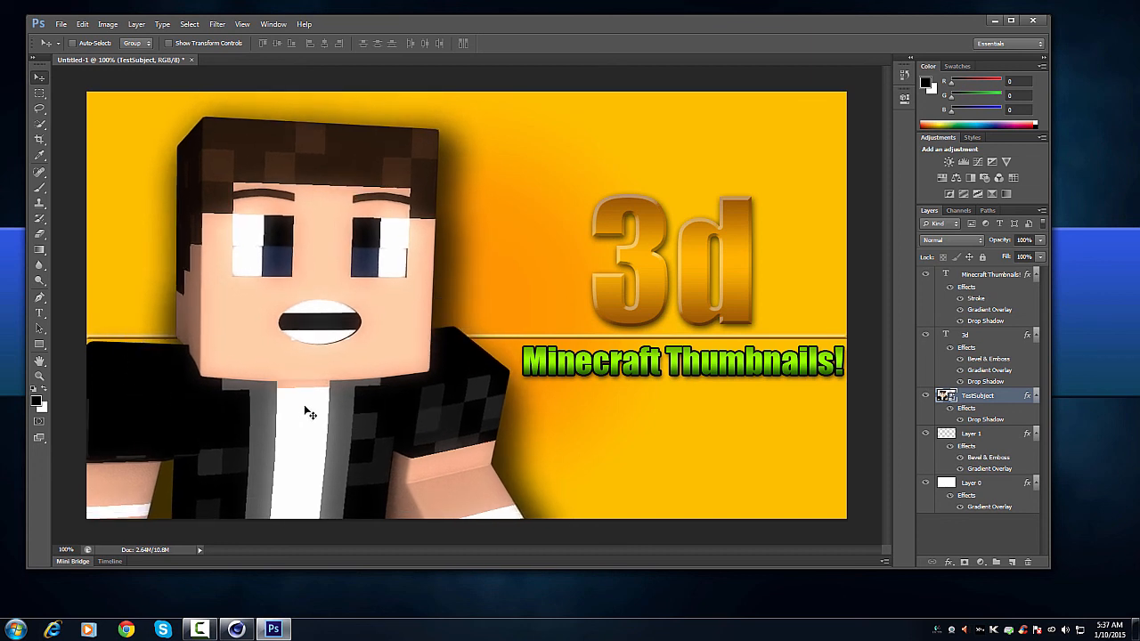
{"action": "left_click_drag", "start_coordinate": [308, 416], "coordinate": [307, 414]}
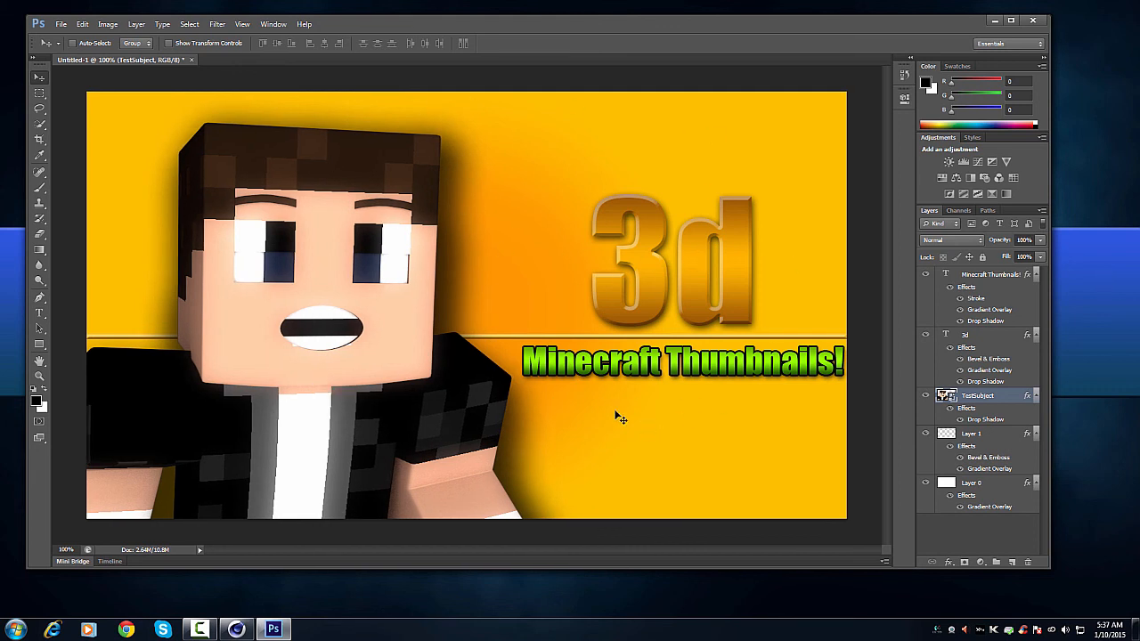
Step: Save a copy of the thumbnail to the Desktop as Thumbnail.jpg in JPEG format at quality 12 (Maximum), Baseline ("Standard")
{"action": "left_click", "coordinate": [62, 24]}
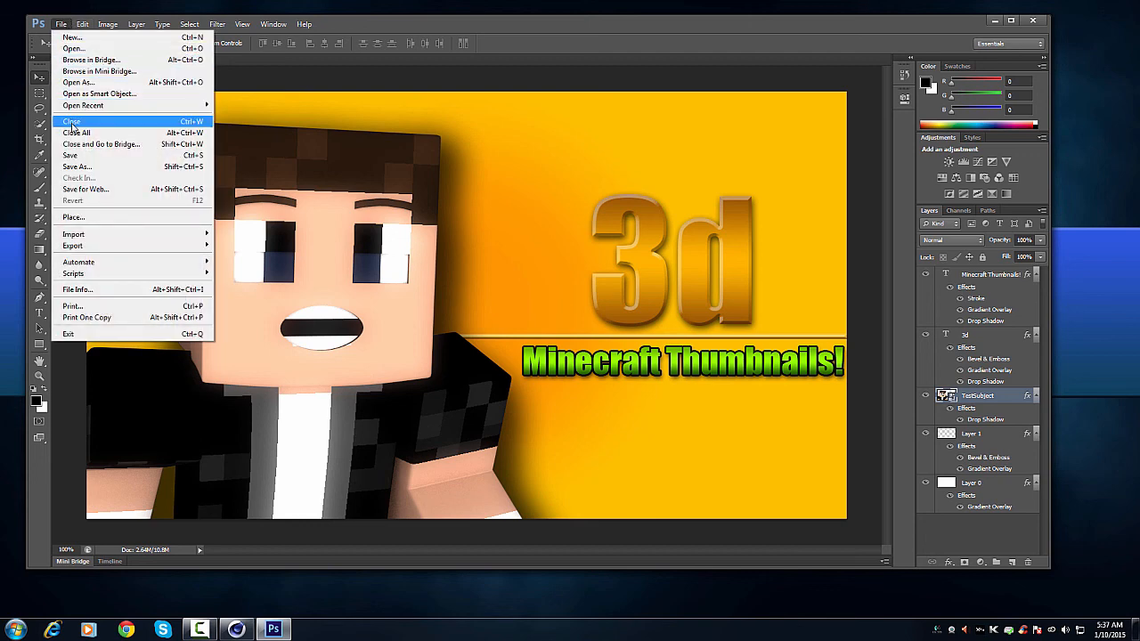
{"action": "left_click", "coordinate": [87, 167]}
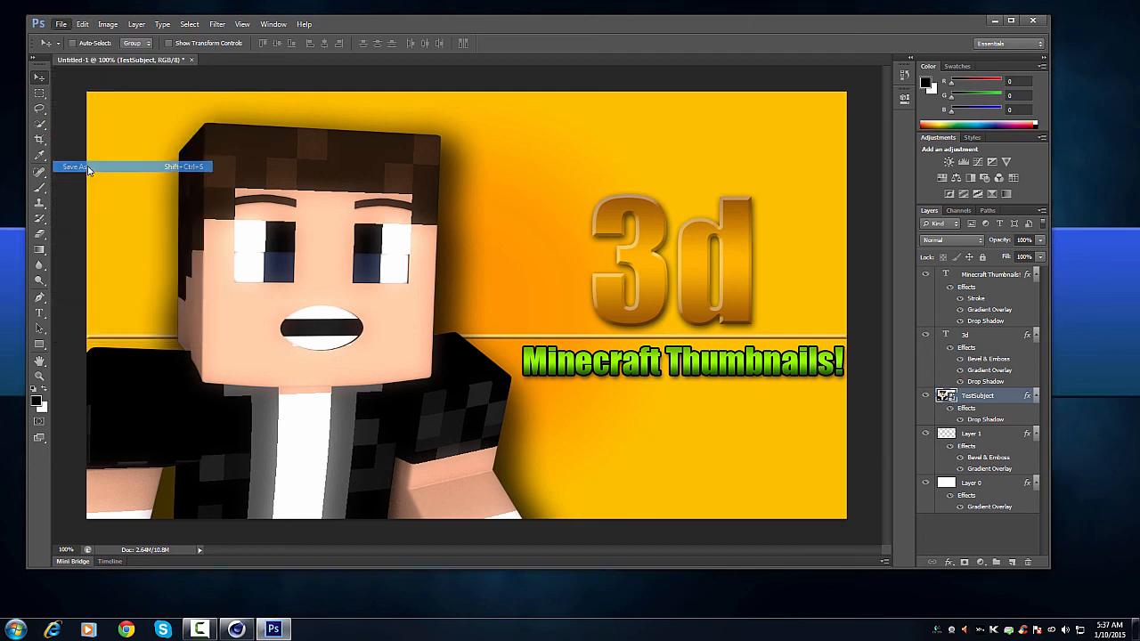
{"action": "key", "text": "BackSpace"}
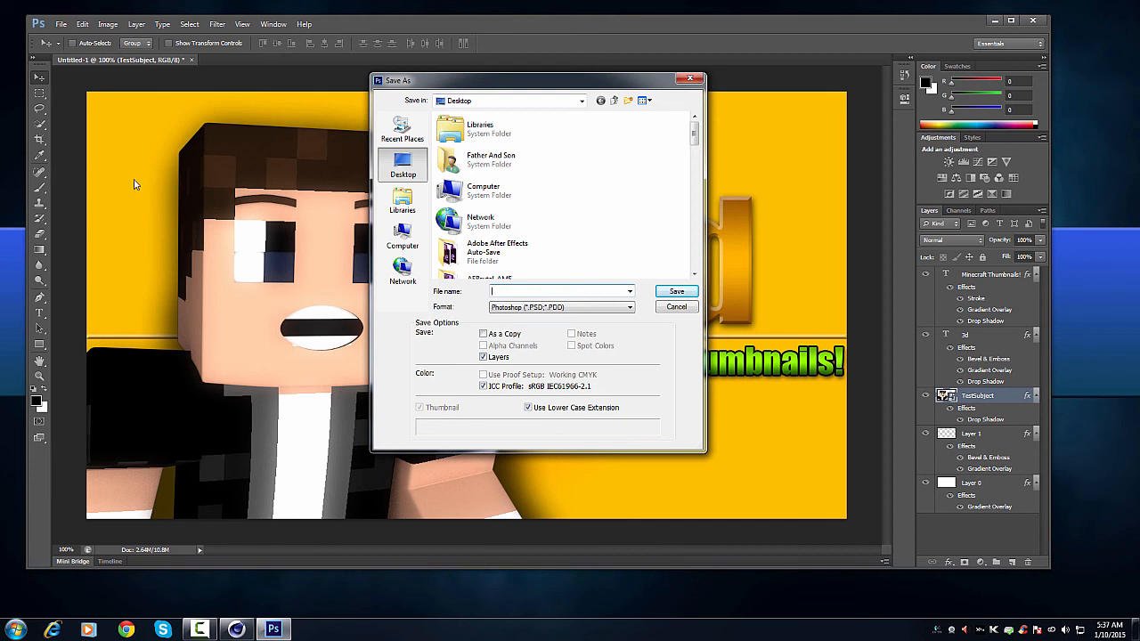
{"action": "type", "text": "Thum"}
{"action": "left_click", "coordinate": [545, 308]}
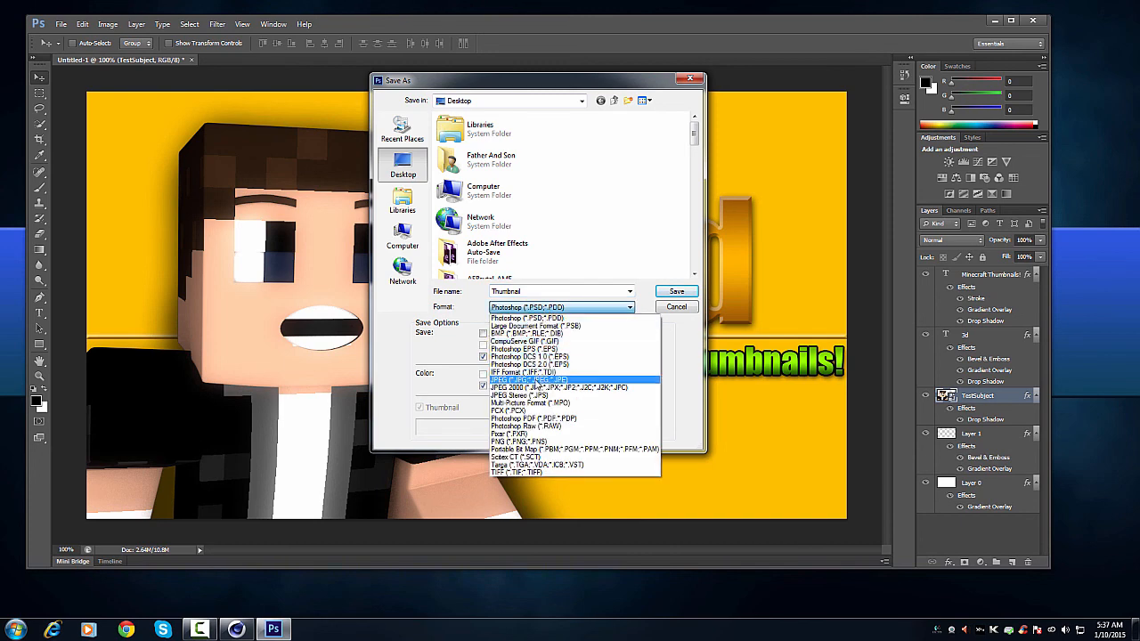
{"action": "left_click", "coordinate": [537, 385]}
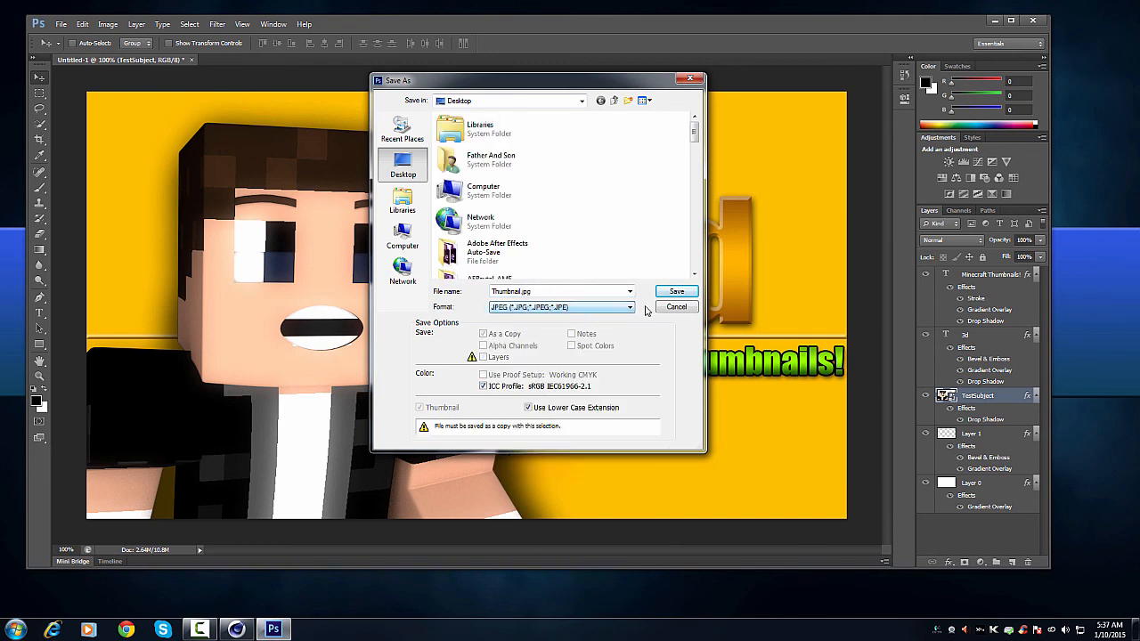
{"action": "left_click", "coordinate": [674, 292]}
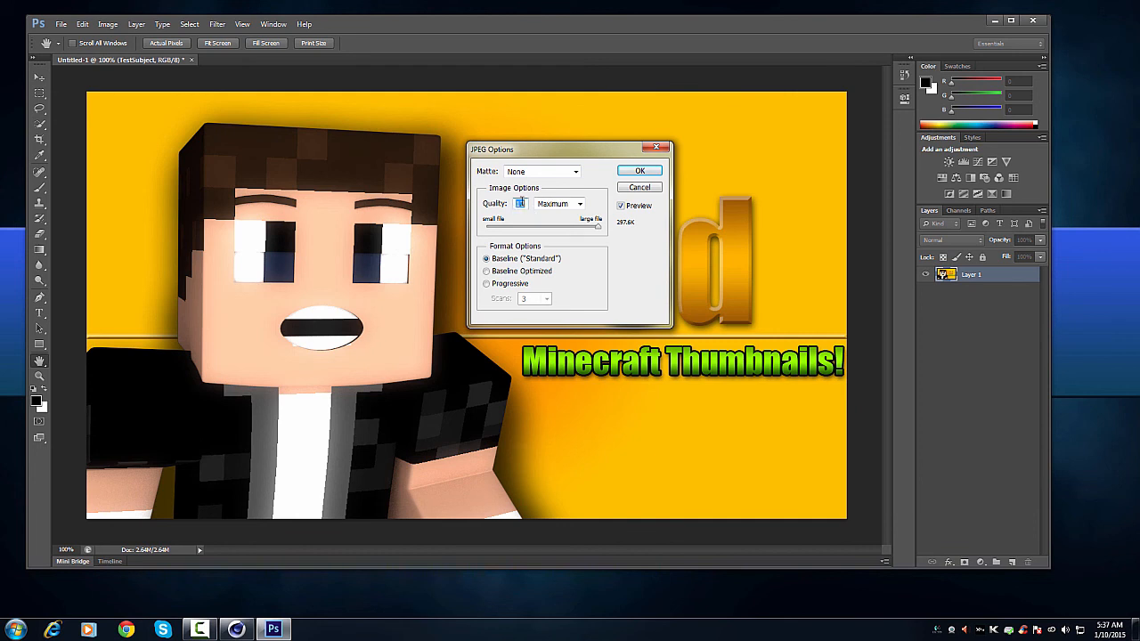
{"action": "left_click", "coordinate": [639, 171]}
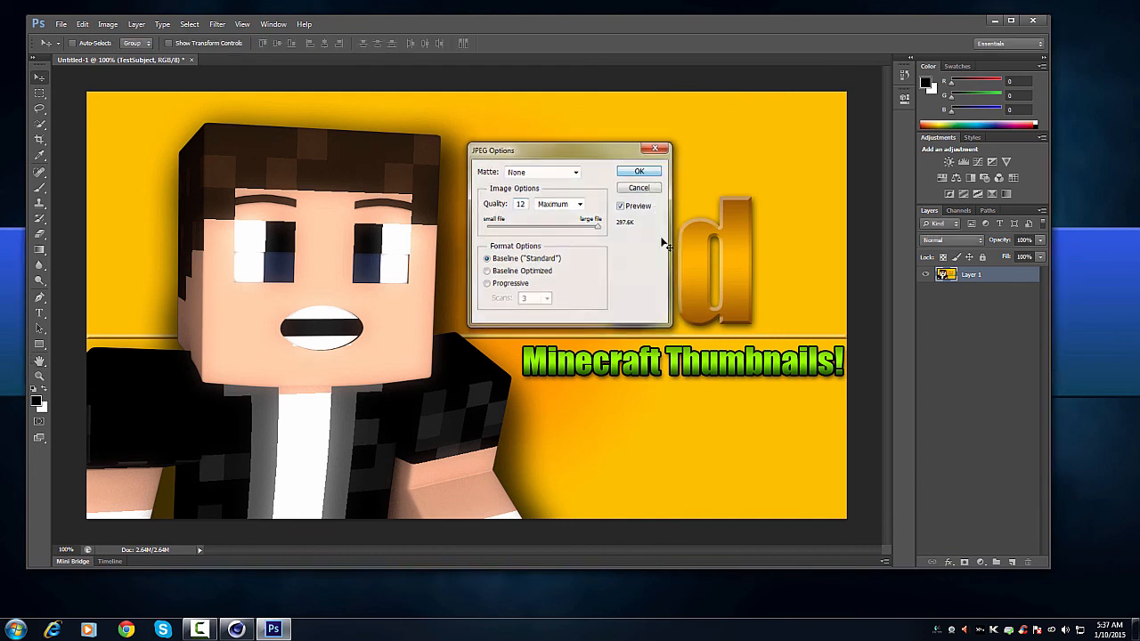